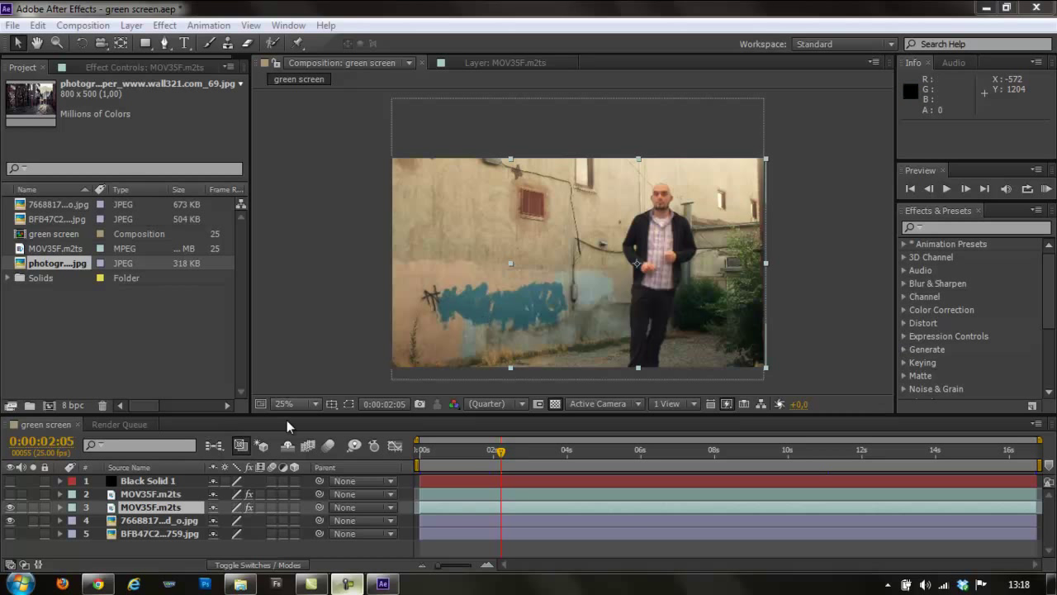
pyautogui.moveTo(452, 459); pyautogui.dragTo(525, 452)
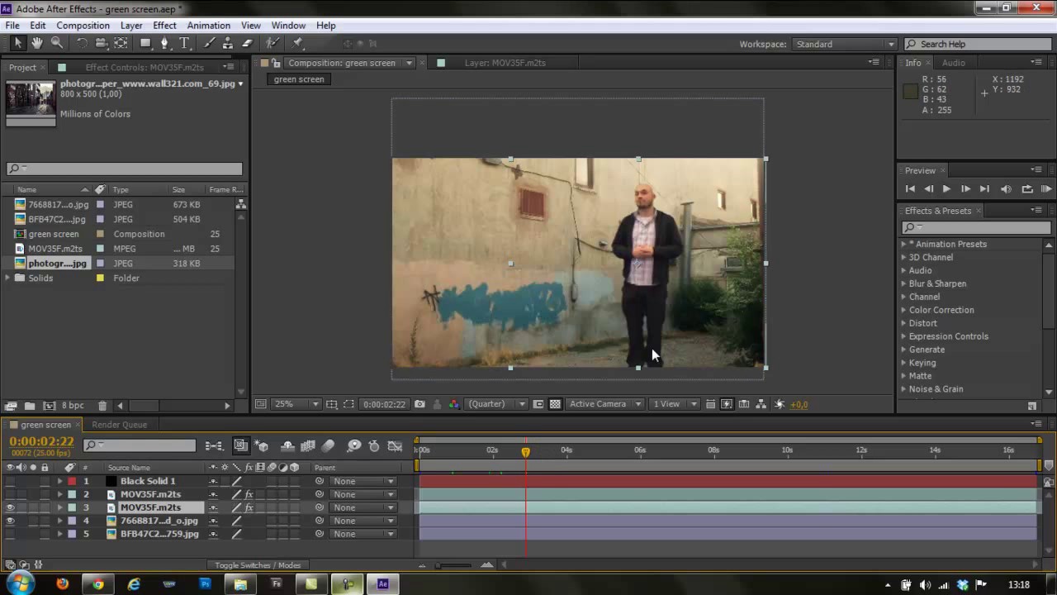
pyautogui.click(576, 453)
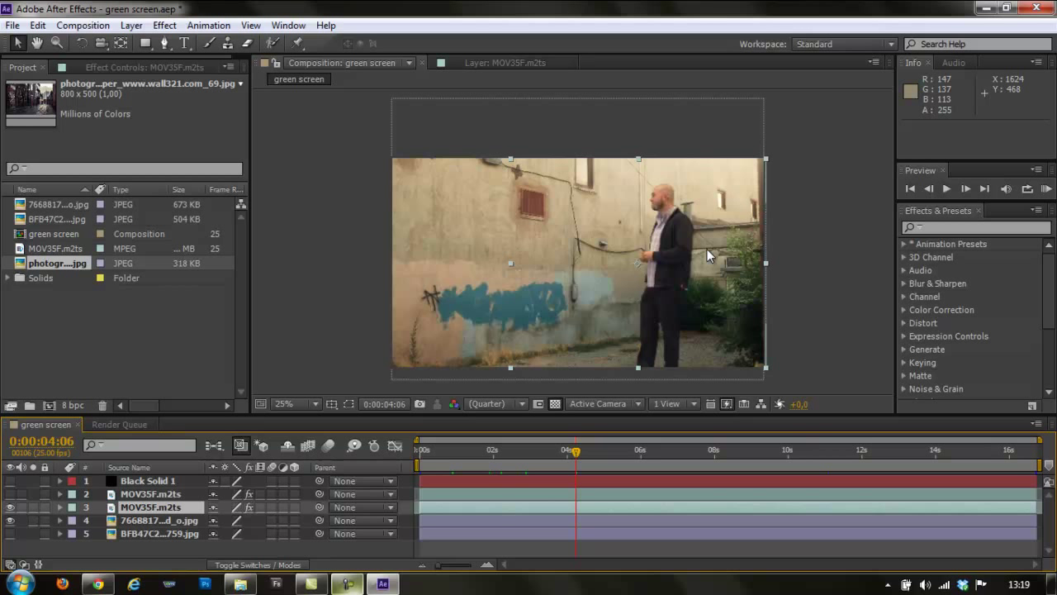
pyautogui.click(99, 584)
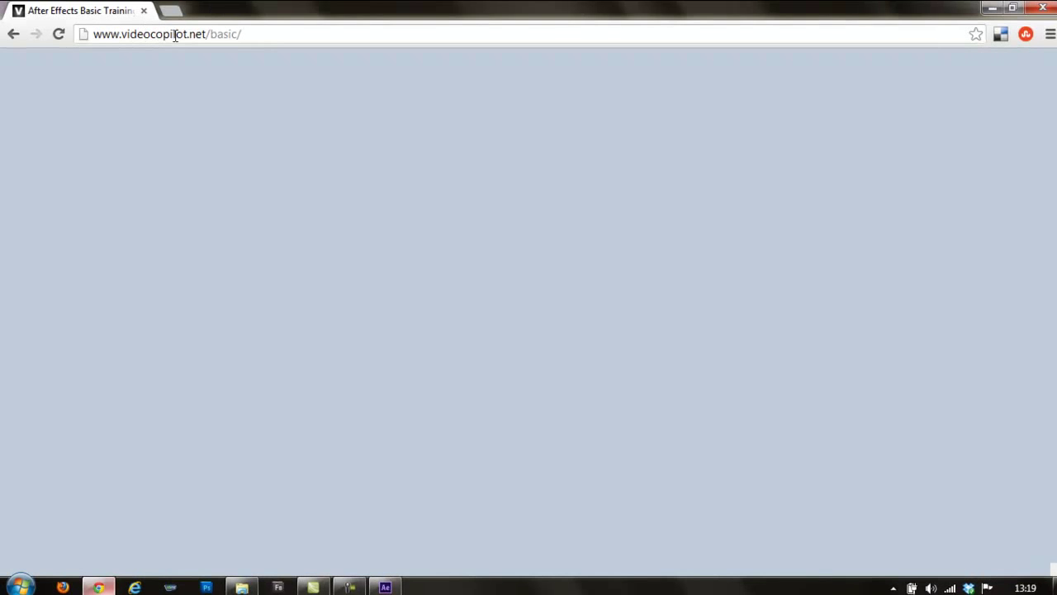
pyautogui.moveTo(206, 34); pyautogui.dragTo(93, 34)
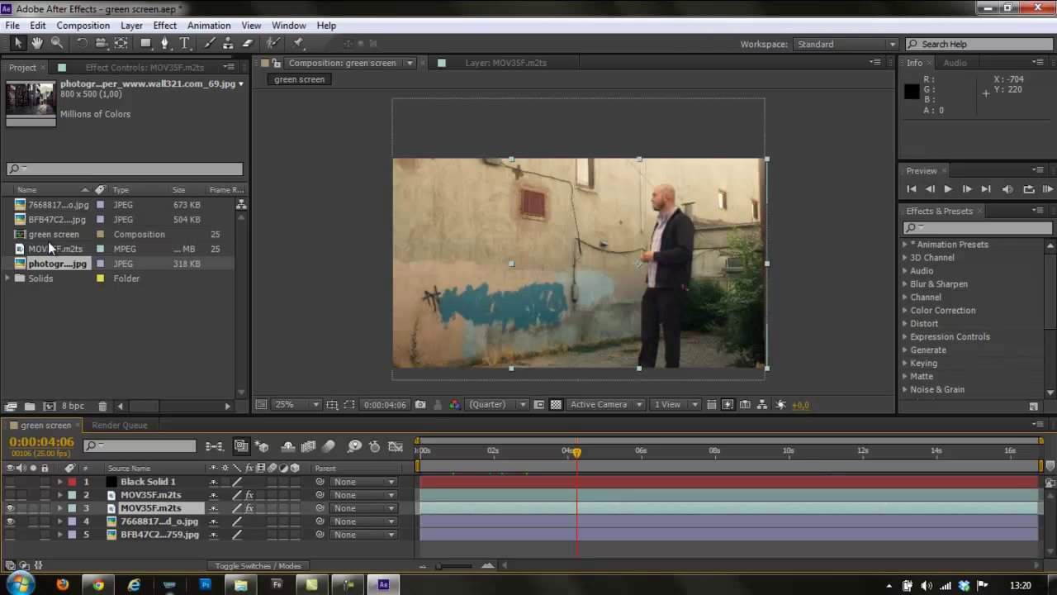
# Open the raw MOV35F.m2ts green-screen footage and inspect it in the Footage viewer
pyautogui.click(37, 248)
pyautogui.doubleClick(37, 248)
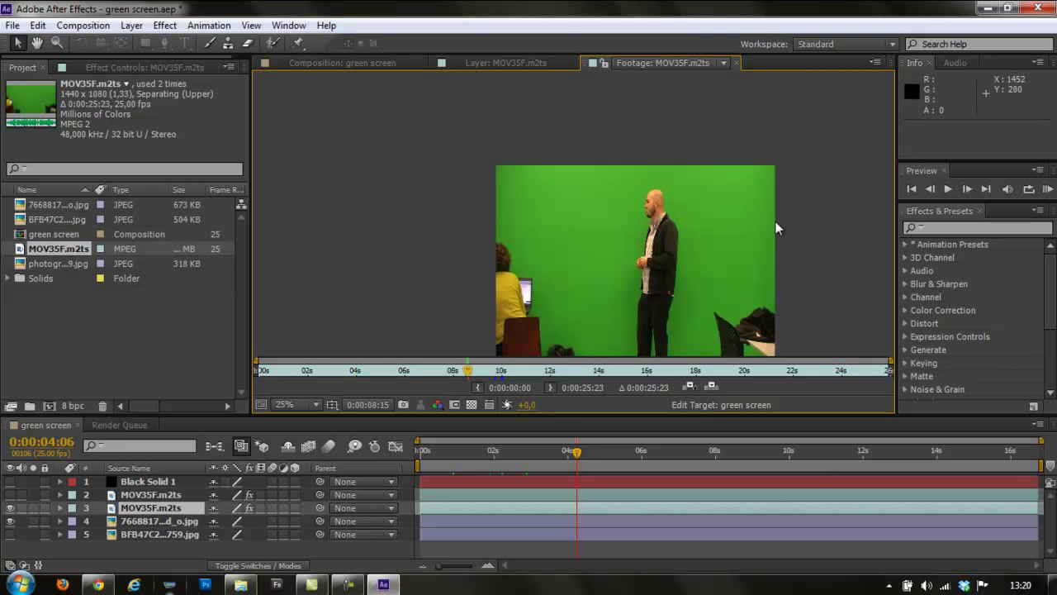
pyautogui.scroll(-1, 789, 238)
pyautogui.scroll(1, 783, 241)
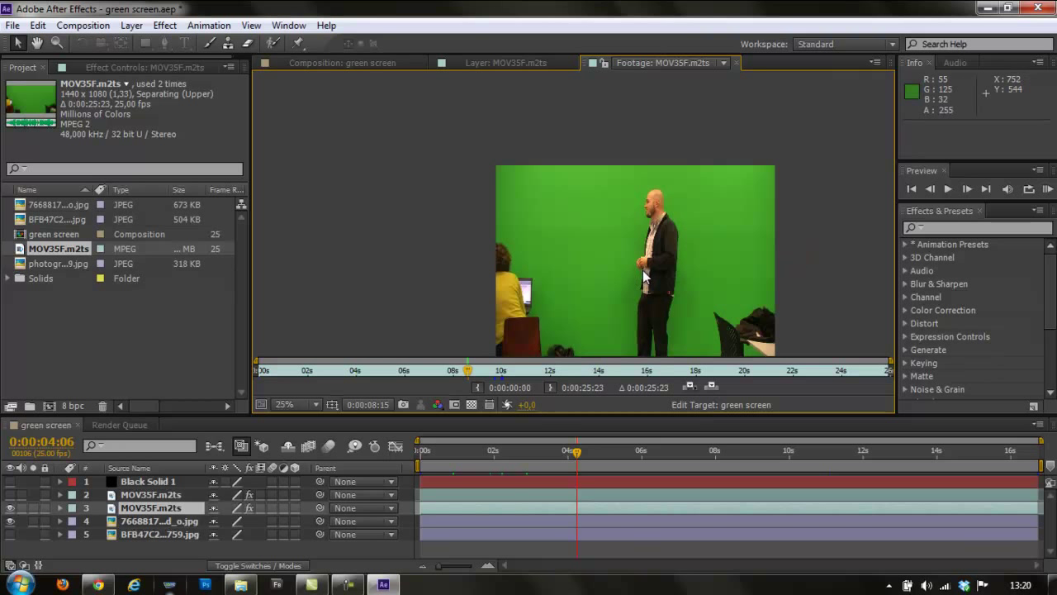
pyautogui.moveTo(644, 279); pyautogui.dragTo(579, 213)
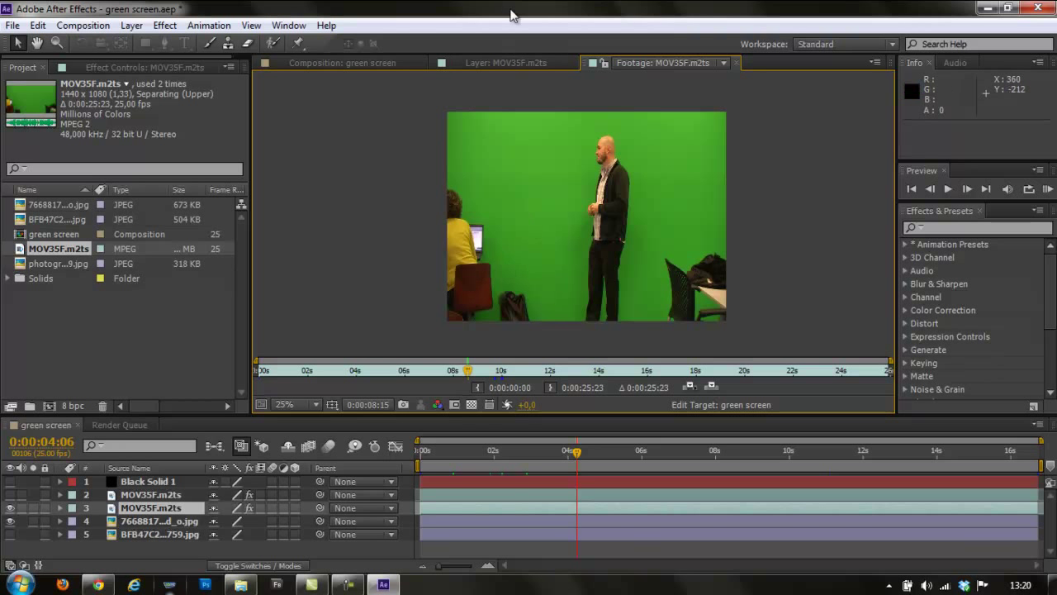
# Close the Footage and Layer views, make Black Solid 1 visible, and reveal the Render Queue
pyautogui.click(738, 62)
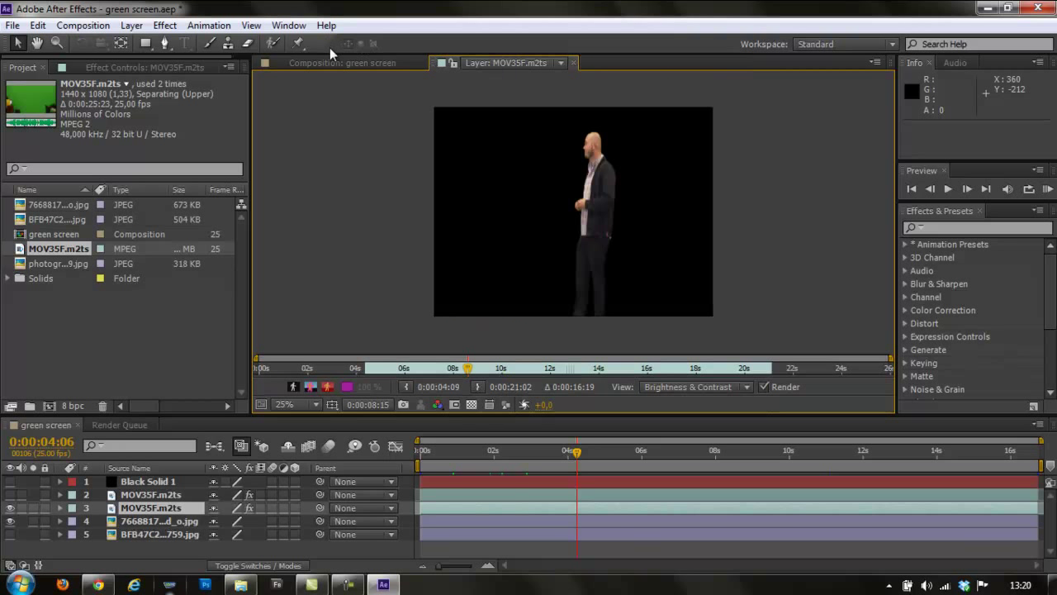
pyautogui.click(573, 62)
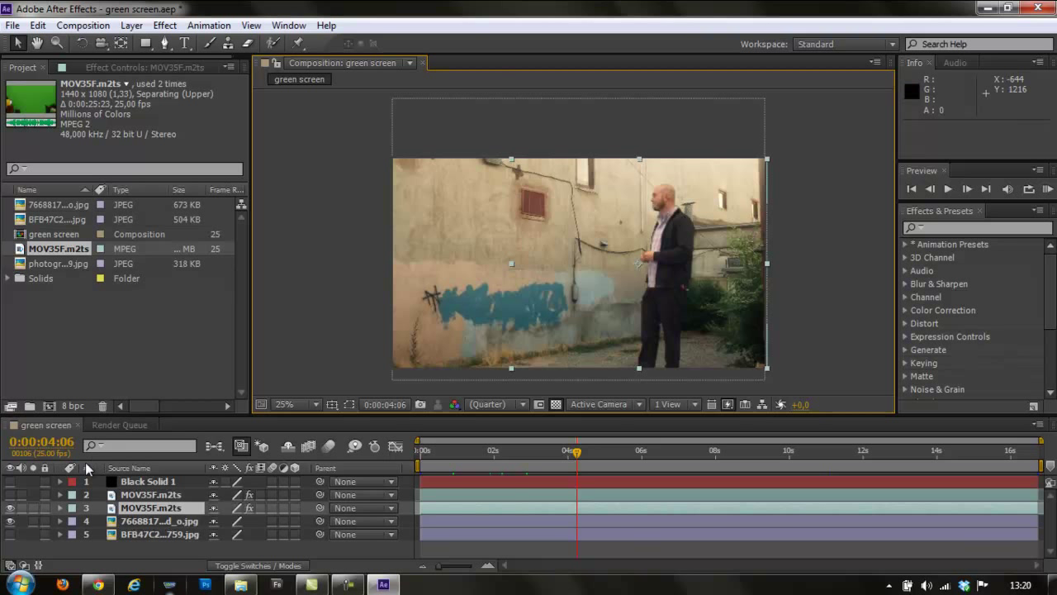
pyautogui.click(10, 481)
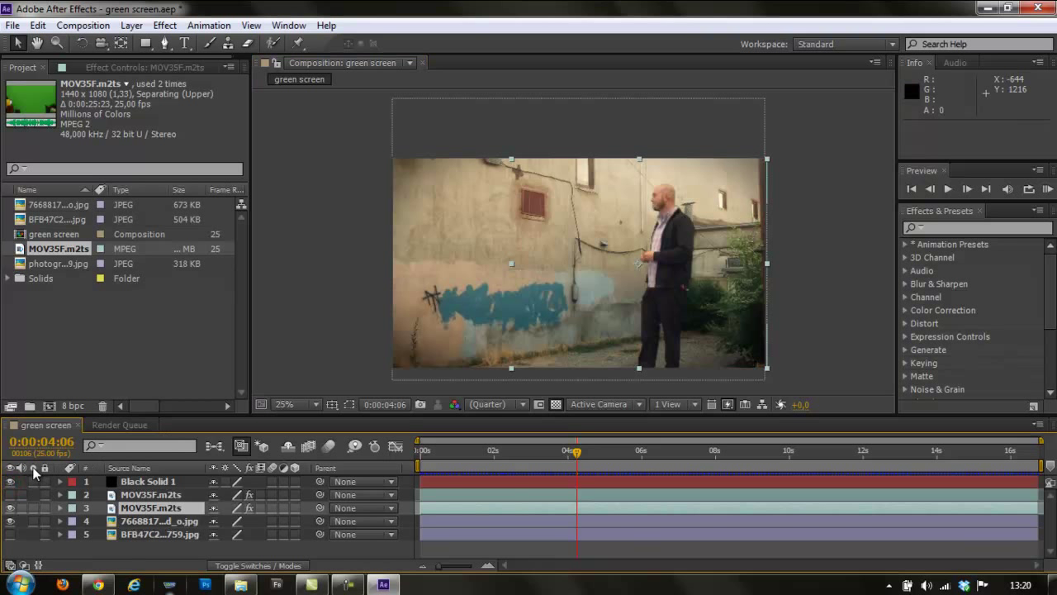
pyautogui.click(80, 423)
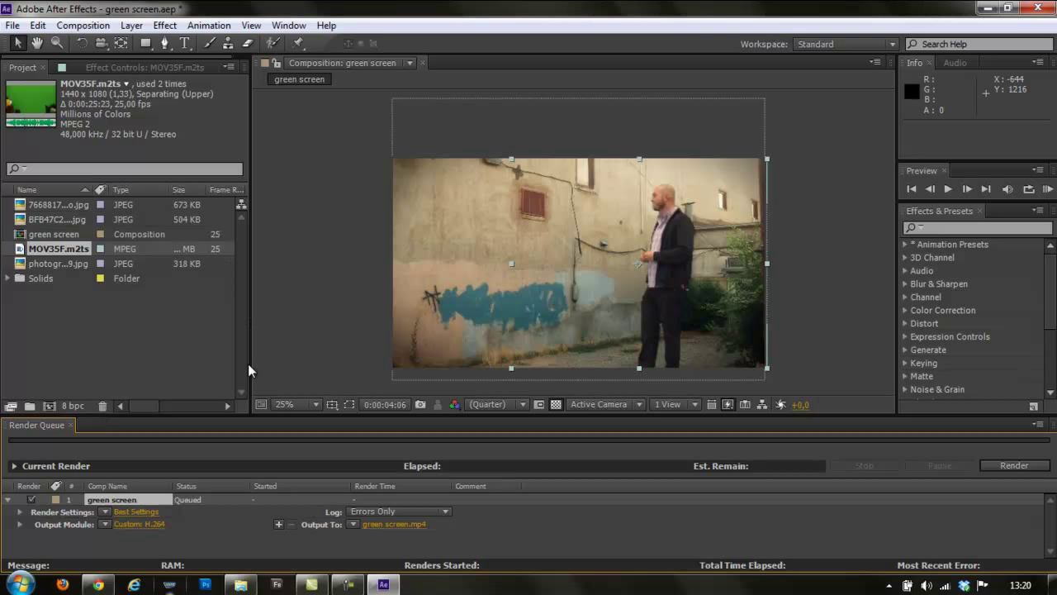
# Create the composition 'new green screen' with the HDTV 1080 25 preset, 0:00:20:02 long
pyautogui.click(96, 27)
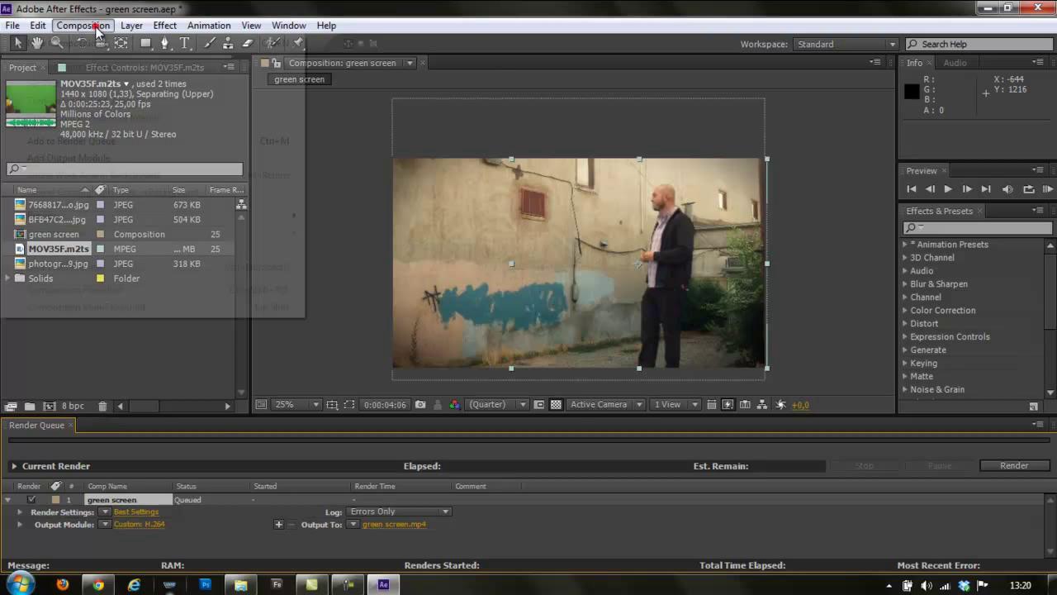
pyautogui.click(90, 38)
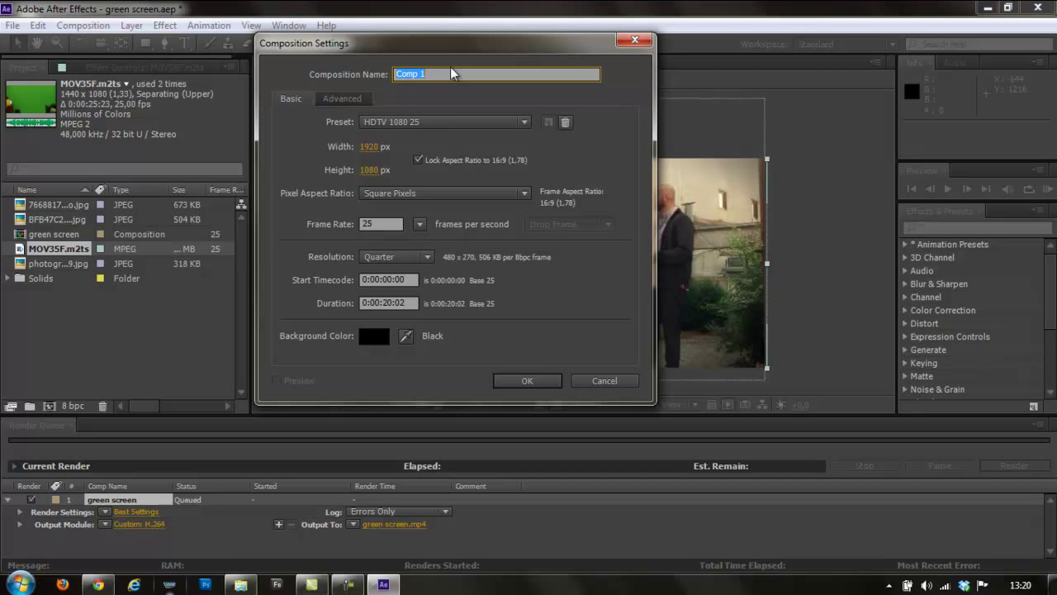
pyautogui.write('new green screen')
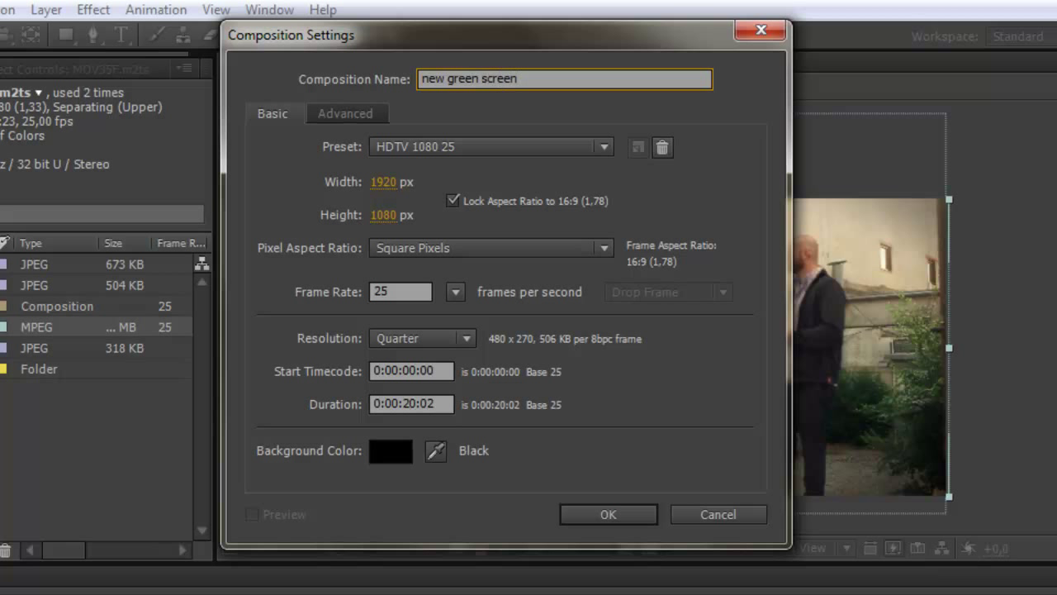
pyautogui.click(454, 146)
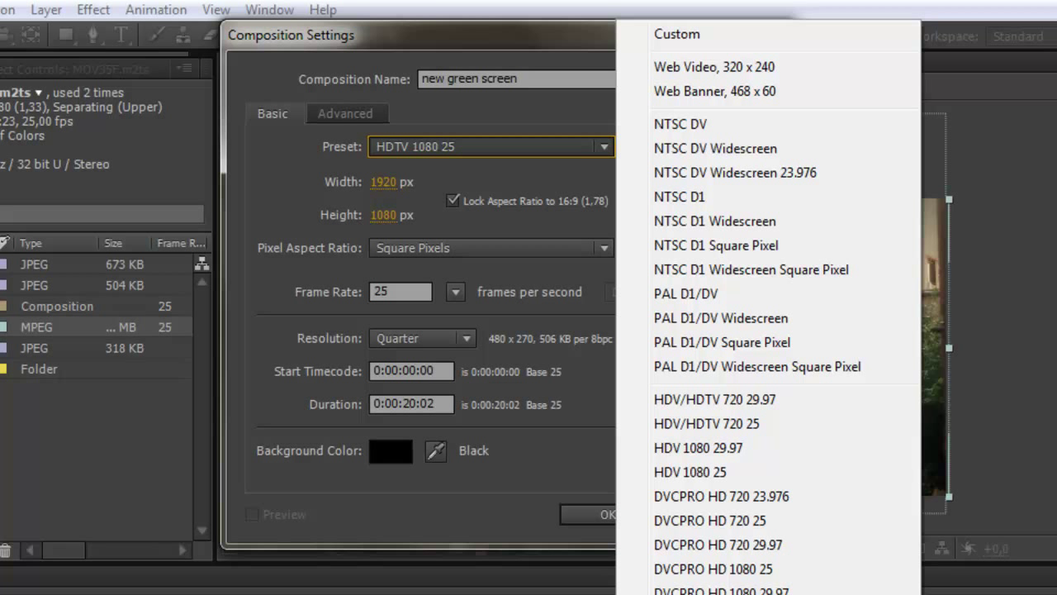
pyautogui.press('Escape')
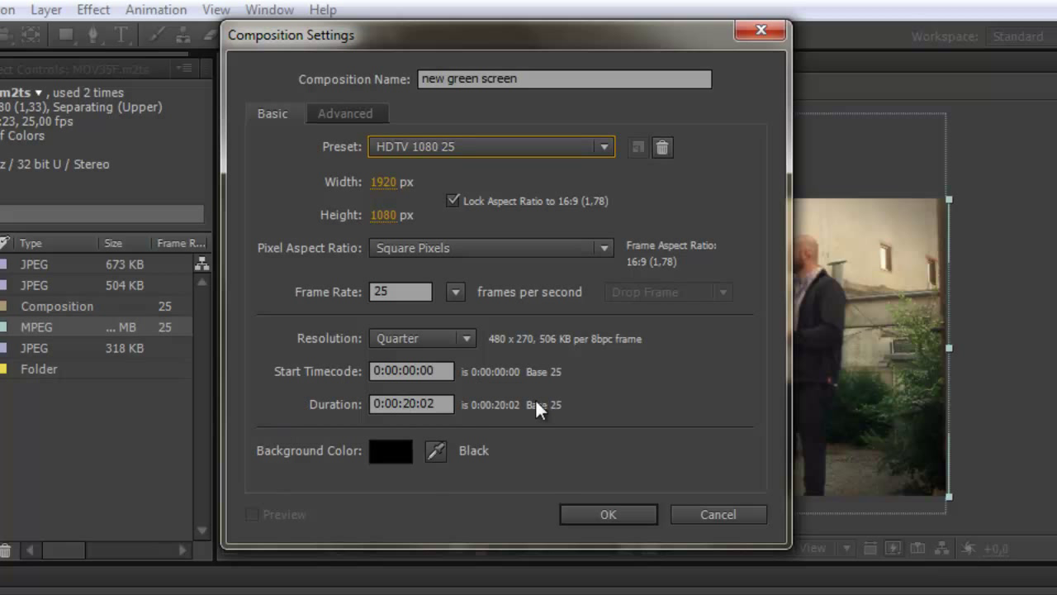
pyautogui.click(629, 511)
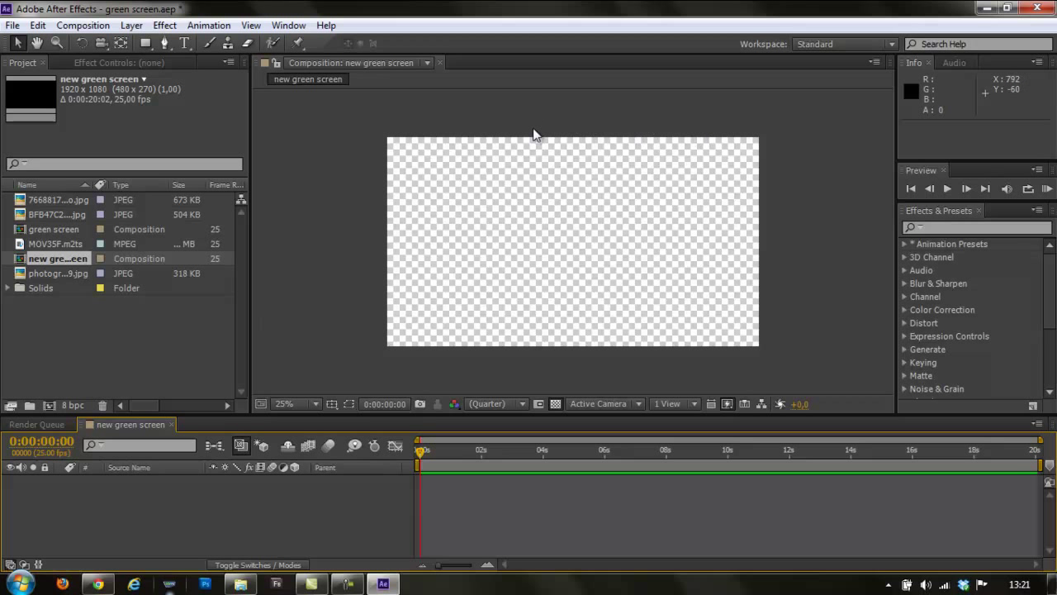
# Turn off the transparency grid and add MOV35F.m2ts as layer 1 of new green screen
pyautogui.click(556, 403)
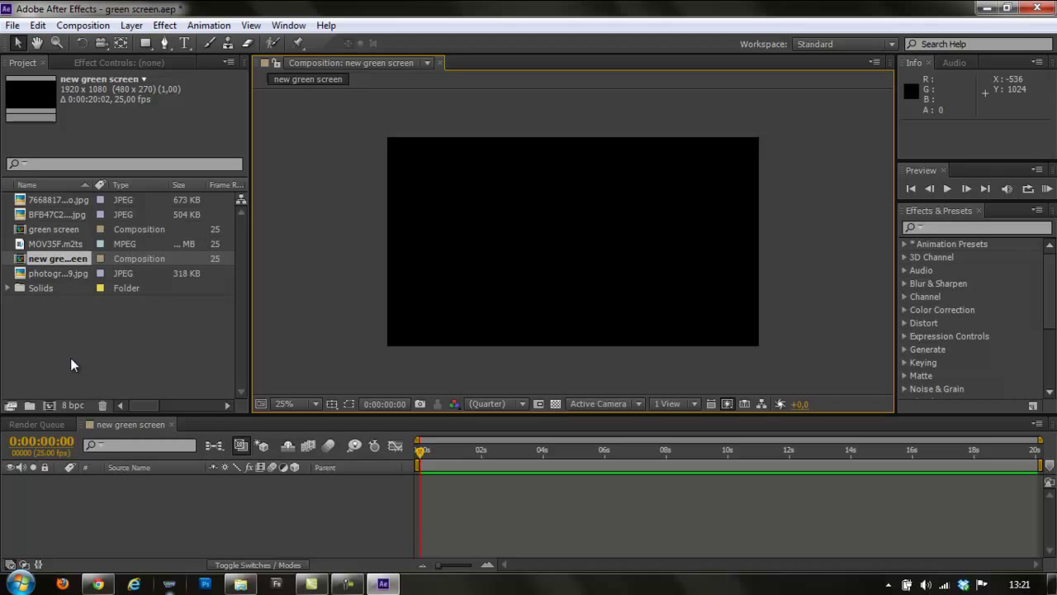
pyautogui.click(41, 244)
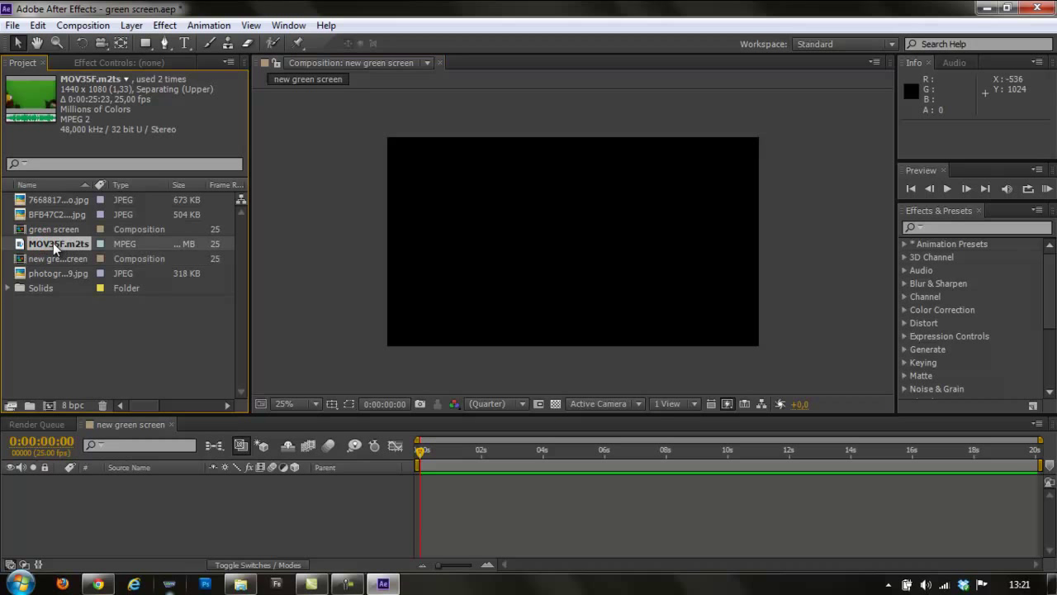
pyautogui.moveTo(41, 245)
pyautogui.mouseDown()
pyautogui.moveTo(193, 447)
pyautogui.moveTo(418, 499)
pyautogui.mouseUp()
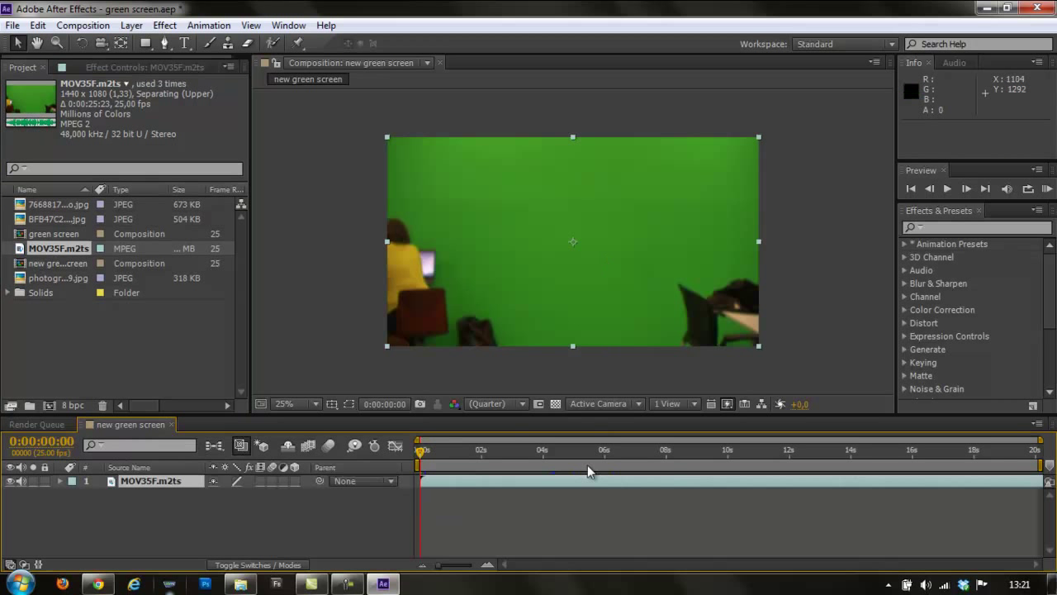
pyautogui.moveTo(421, 450)
pyautogui.mouseDown()
pyautogui.moveTo(526, 466)
pyautogui.moveTo(691, 470)
pyautogui.moveTo(487, 487)
pyautogui.mouseUp()
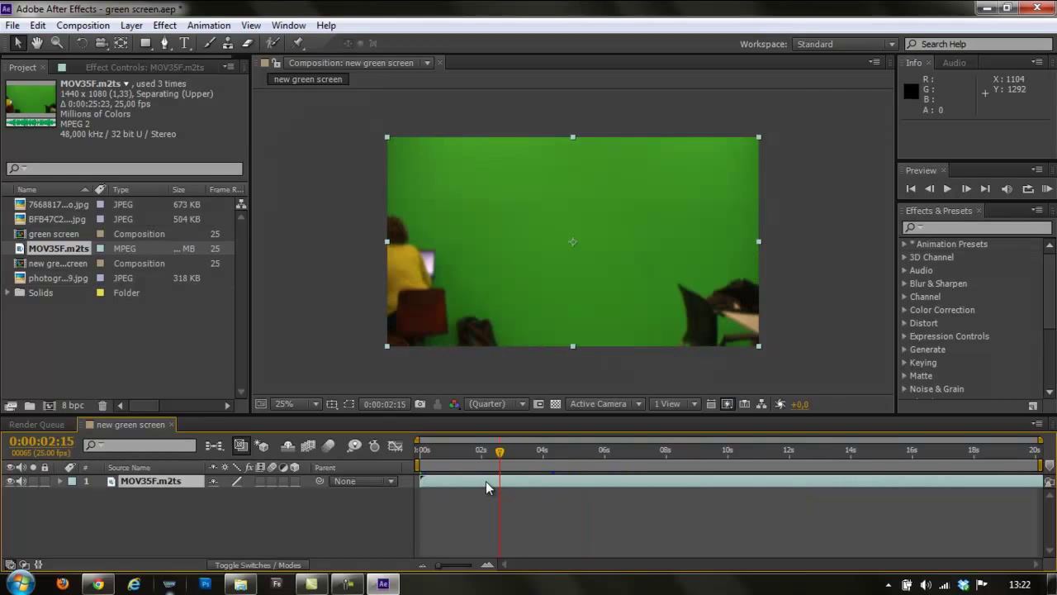
# In the Layer panel, set the clip's In point to 0:00:04:09 and Out point to 0:00:21:01
pyautogui.doubleClick(487, 484)
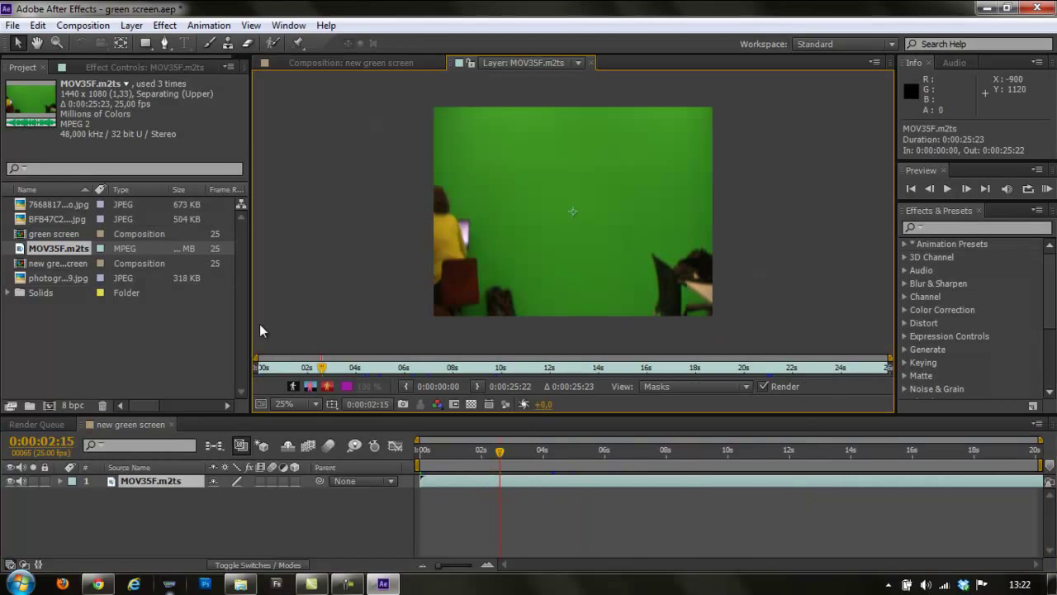
pyautogui.moveTo(322, 368); pyautogui.dragTo(365, 385)
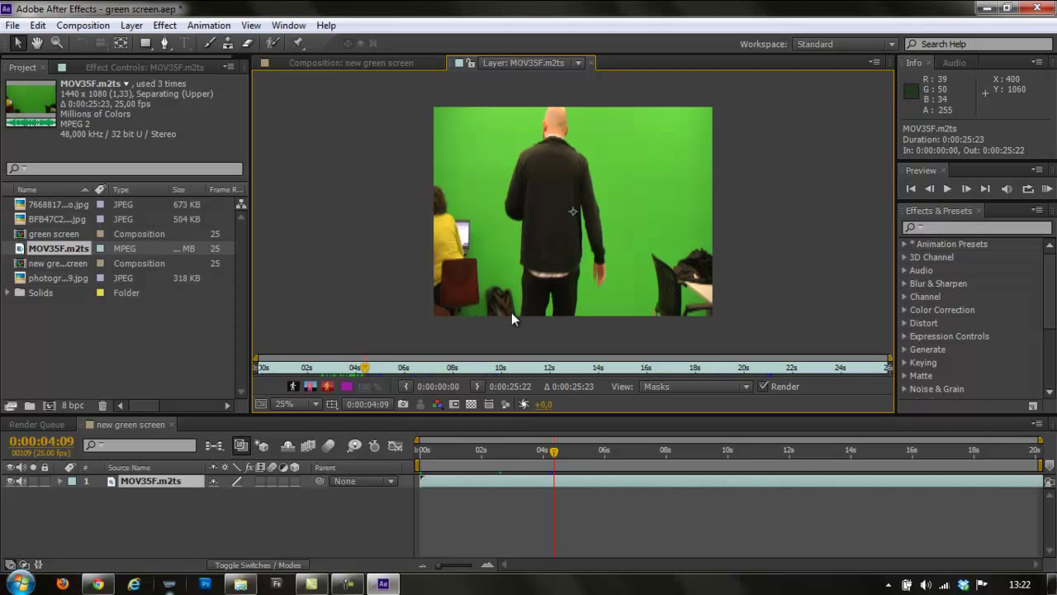
pyautogui.click(406, 389)
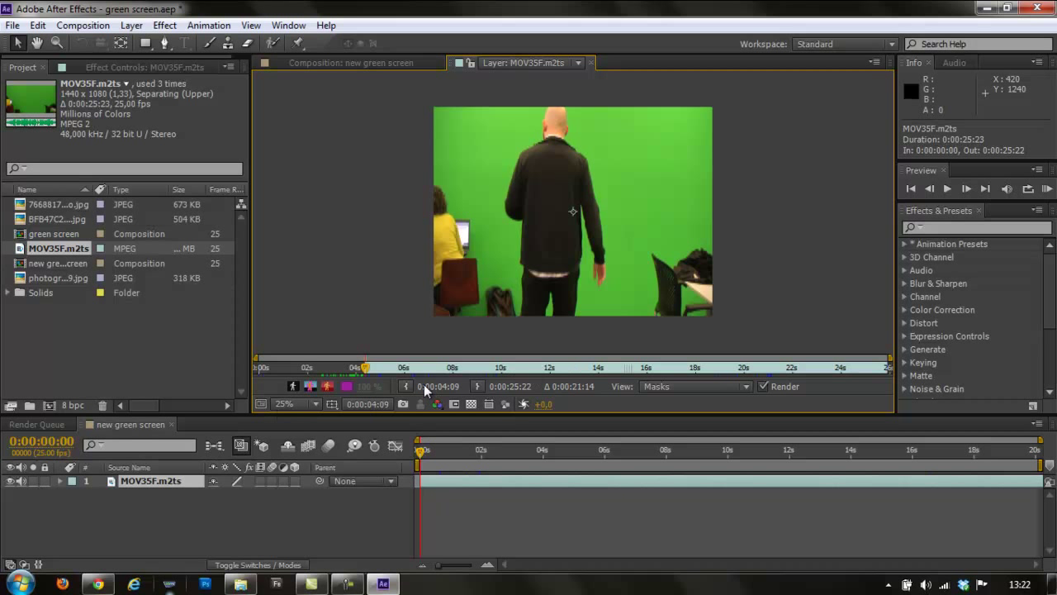
pyautogui.moveTo(366, 369); pyautogui.dragTo(768, 380)
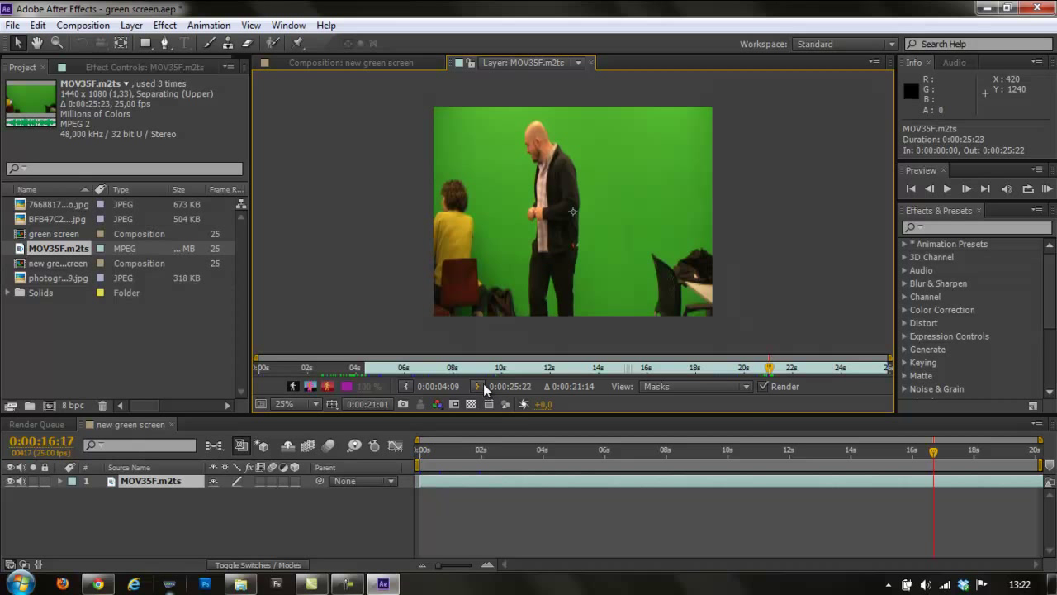
pyautogui.click(477, 386)
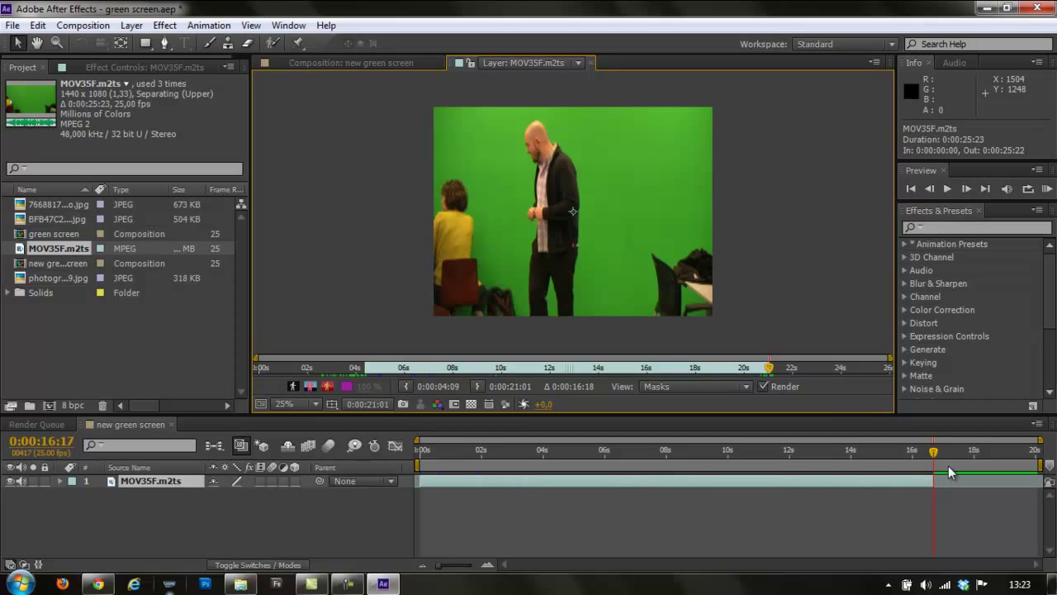
# End the work area at 0:00:16:17 and return to the new green screen composition
pyautogui.click(1029, 450)
pyautogui.moveTo(1038, 465)
pyautogui.mouseDown()
pyautogui.moveTo(955, 465)
pyautogui.moveTo(928, 485)
pyautogui.mouseUp()
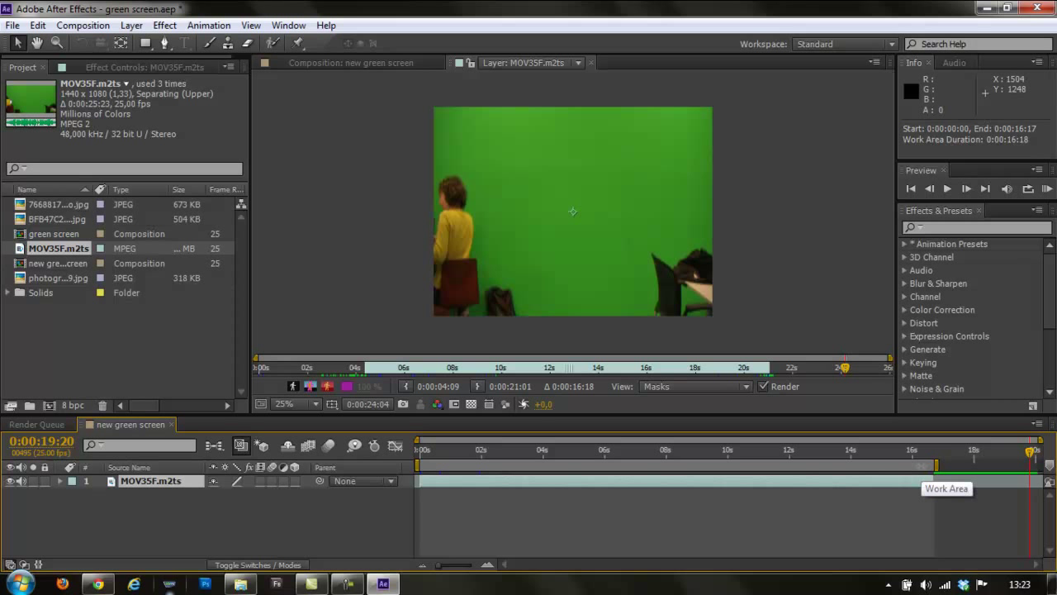
pyautogui.click(346, 65)
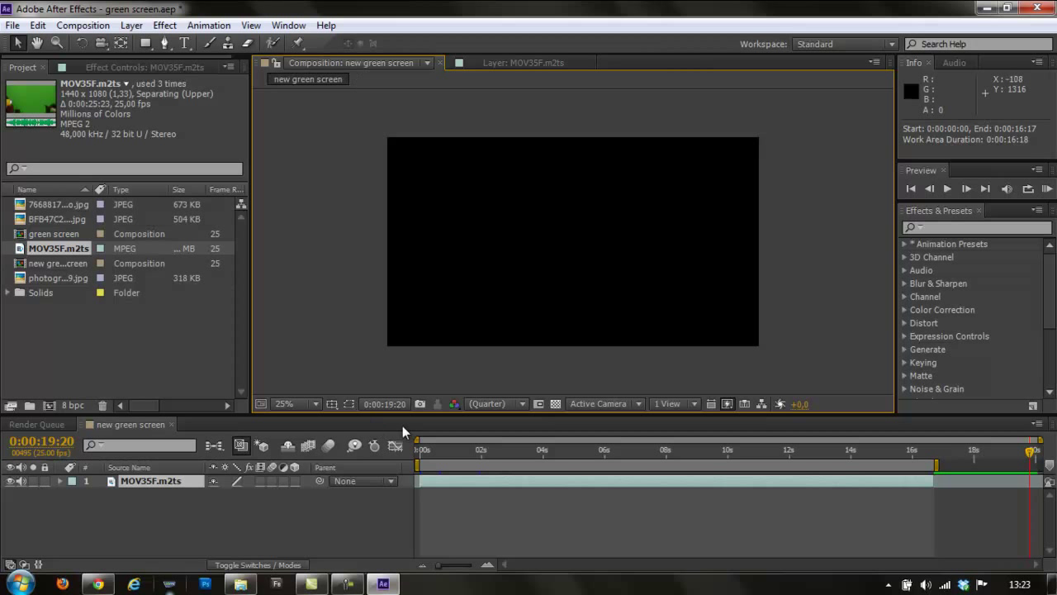
# Trim the composition to its work area (0:00:16:19) and scrub back to about 5 seconds
pyautogui.moveTo(1030, 451); pyautogui.dragTo(903, 471)
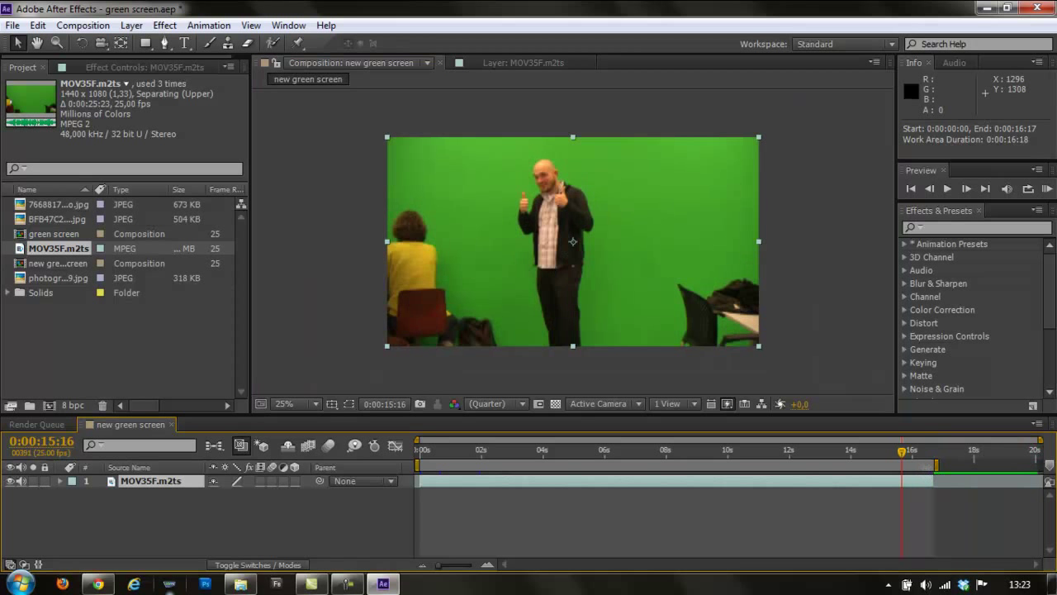
pyautogui.rightClick(925, 471)
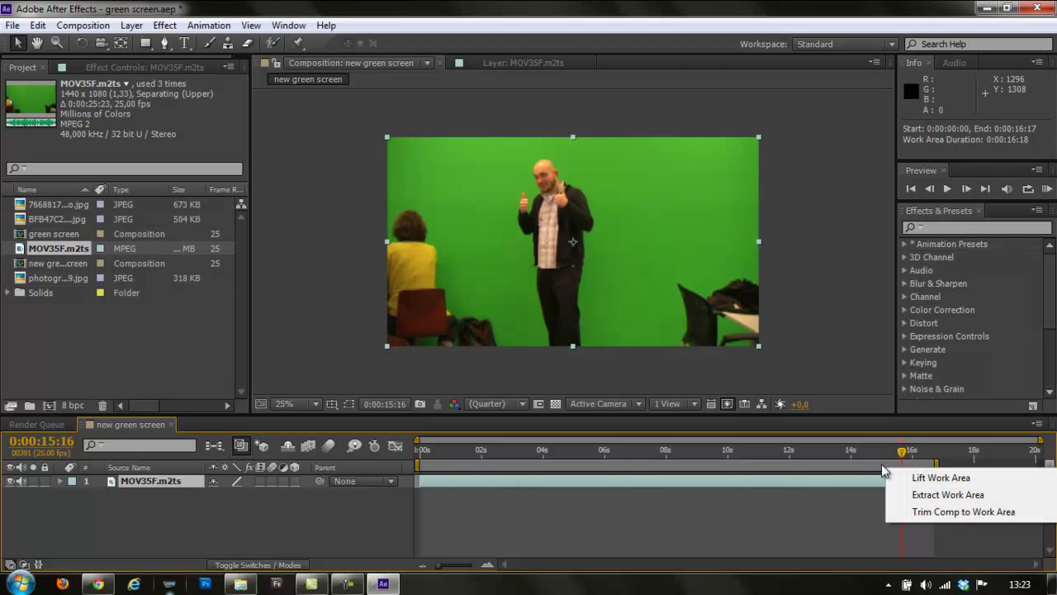
pyautogui.click(941, 512)
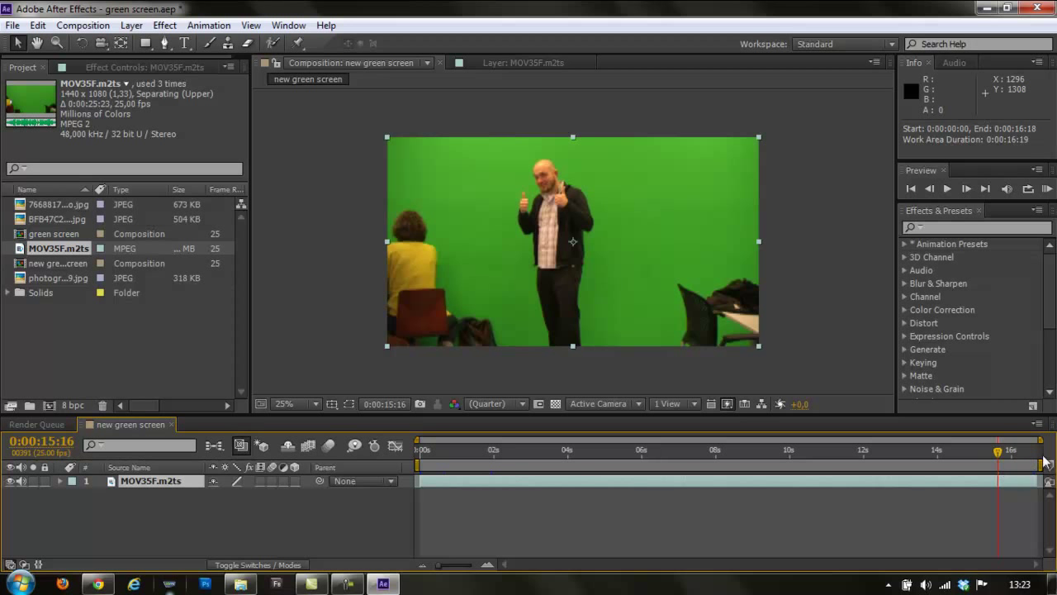
pyautogui.moveTo(997, 457)
pyautogui.mouseDown()
pyautogui.moveTo(507, 467)
pyautogui.moveTo(542, 461)
pyautogui.mouseUp()
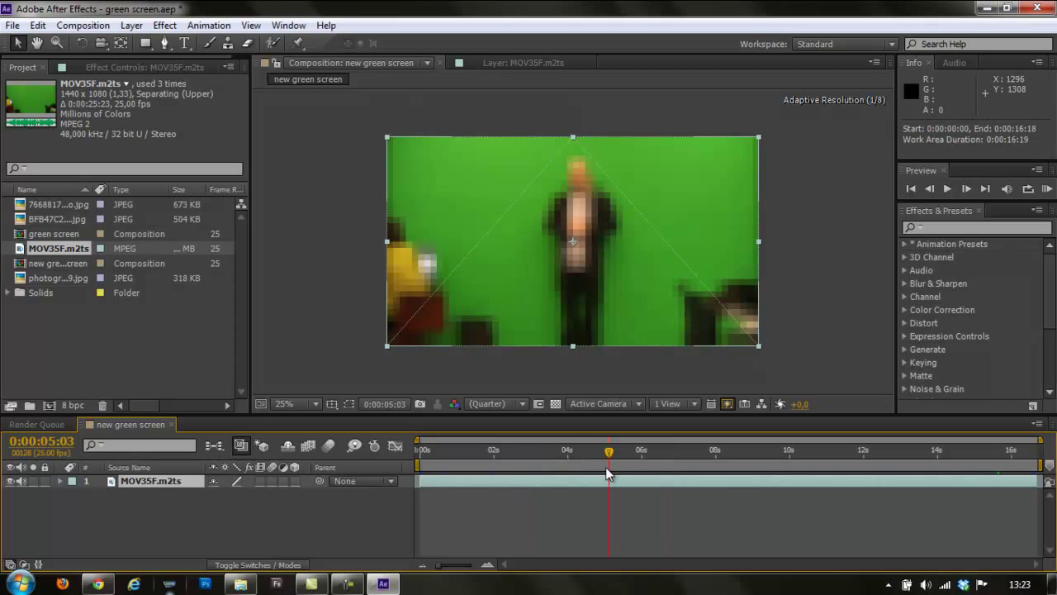
# Scrub the clip back to its first frame and select the Pen tool
pyautogui.moveTo(541, 461); pyautogui.dragTo(613, 430)
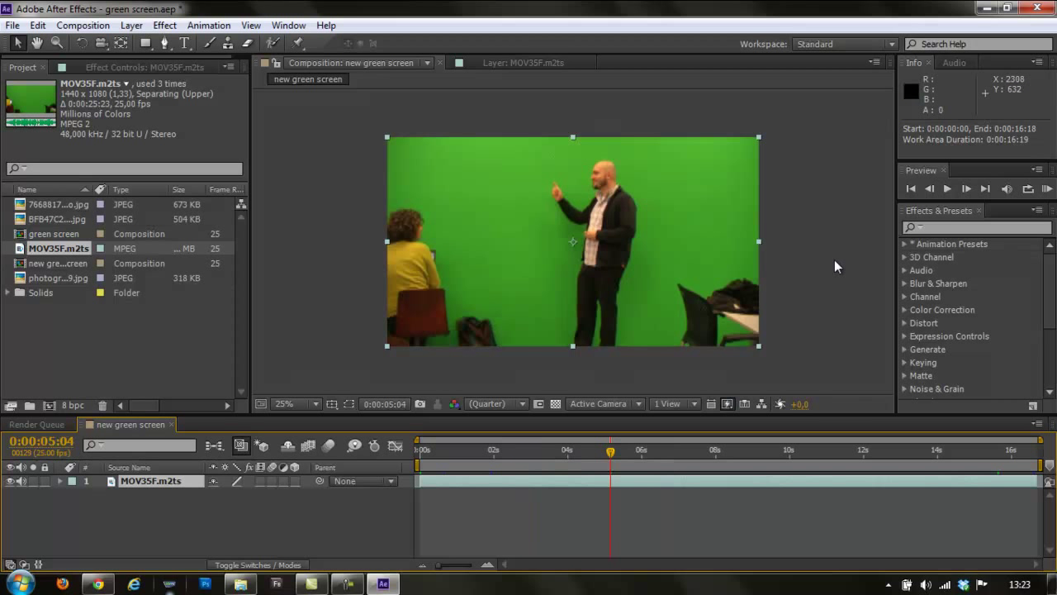
pyautogui.click(950, 227)
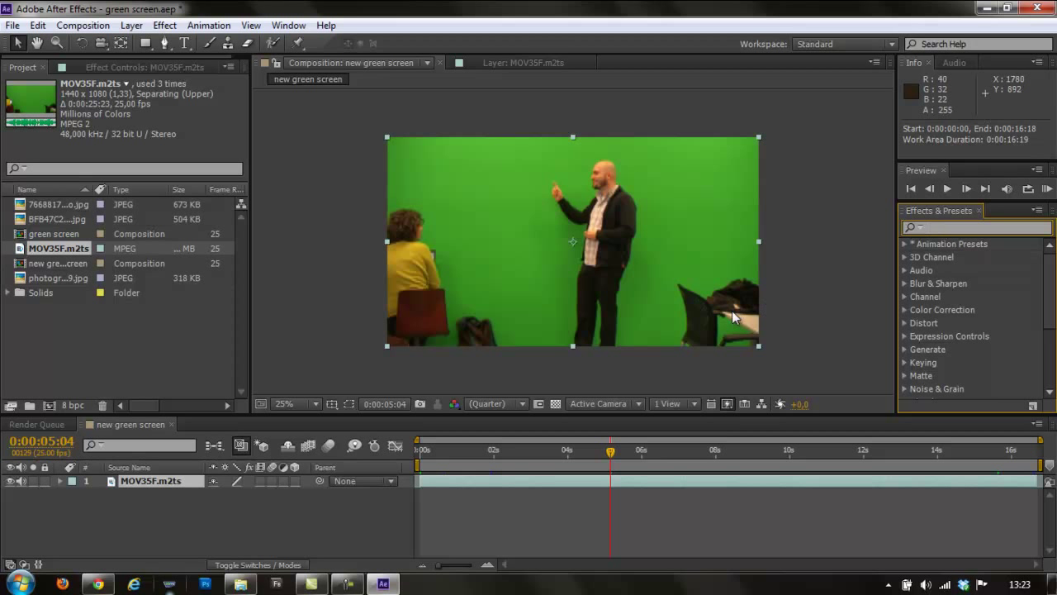
pyautogui.moveTo(611, 457); pyautogui.dragTo(527, 458)
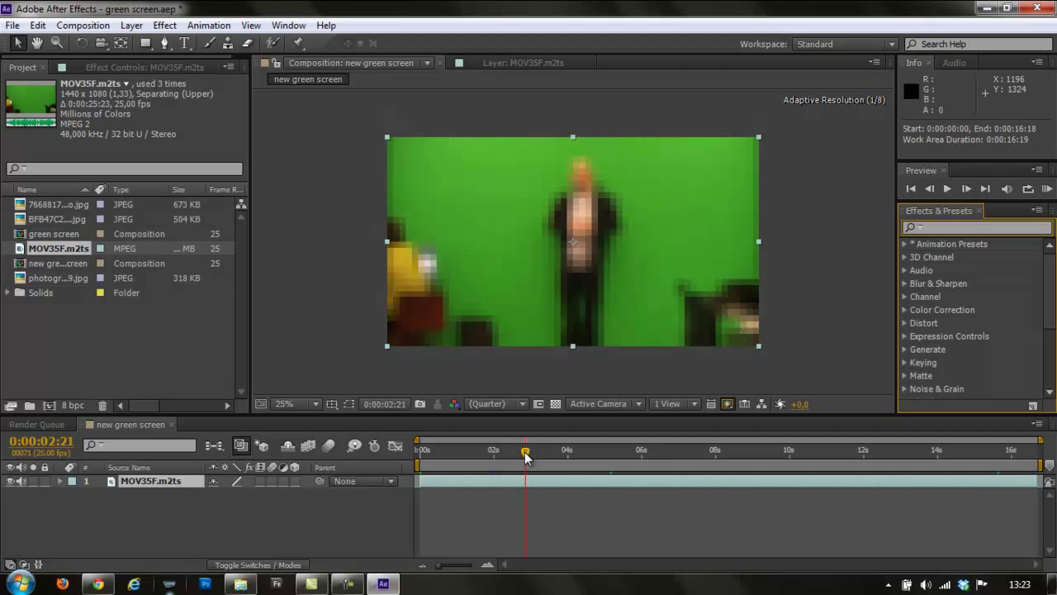
pyautogui.moveTo(527, 458); pyautogui.dragTo(468, 460)
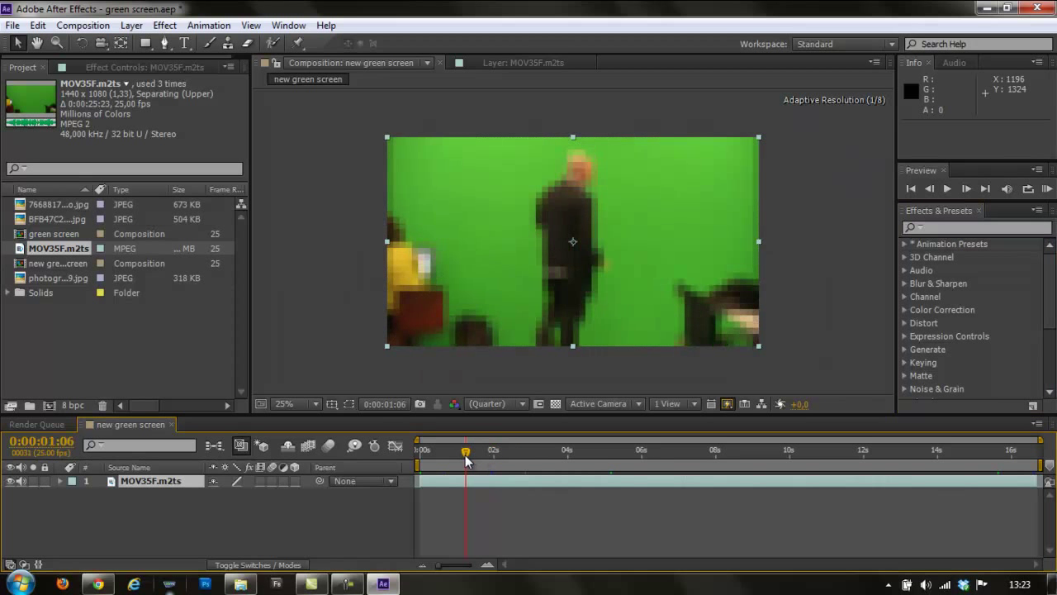
pyautogui.moveTo(468, 460); pyautogui.dragTo(415, 460)
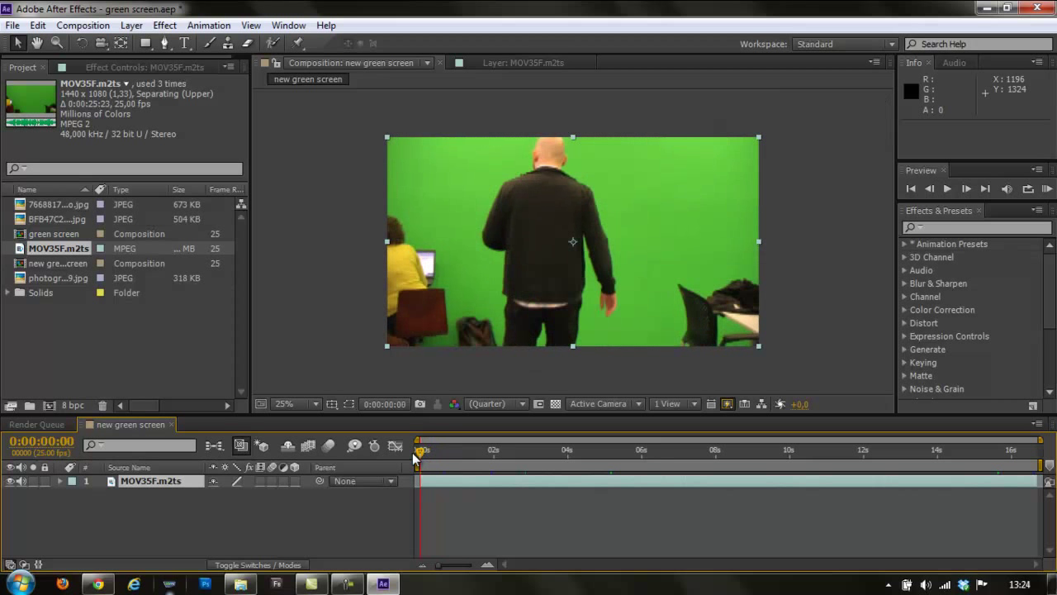
pyautogui.click(165, 42)
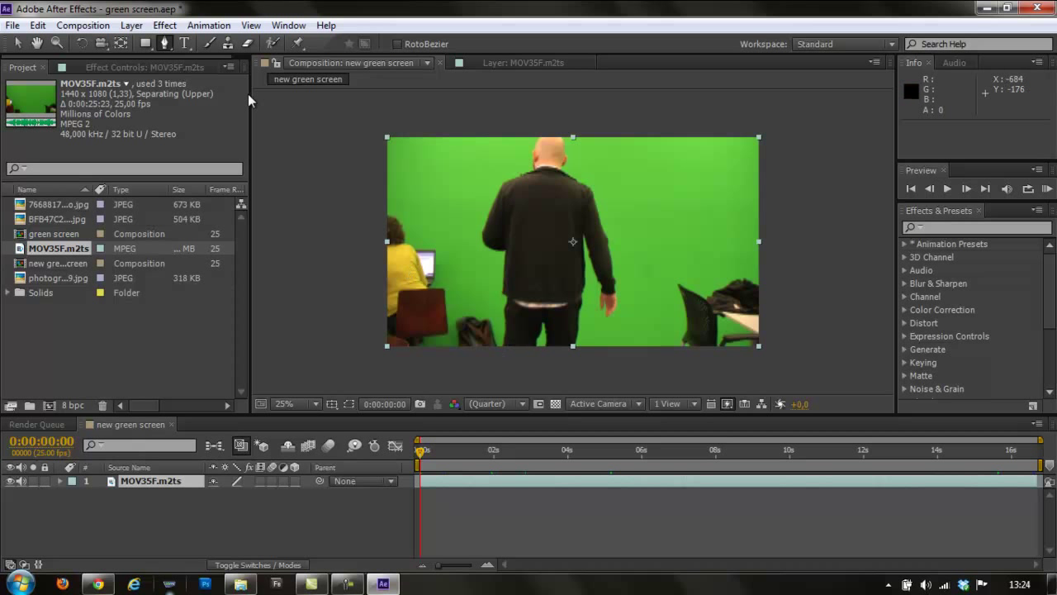
# Trace twelve Pen points around the man and close the path at the starting point
pyautogui.click(500, 347)
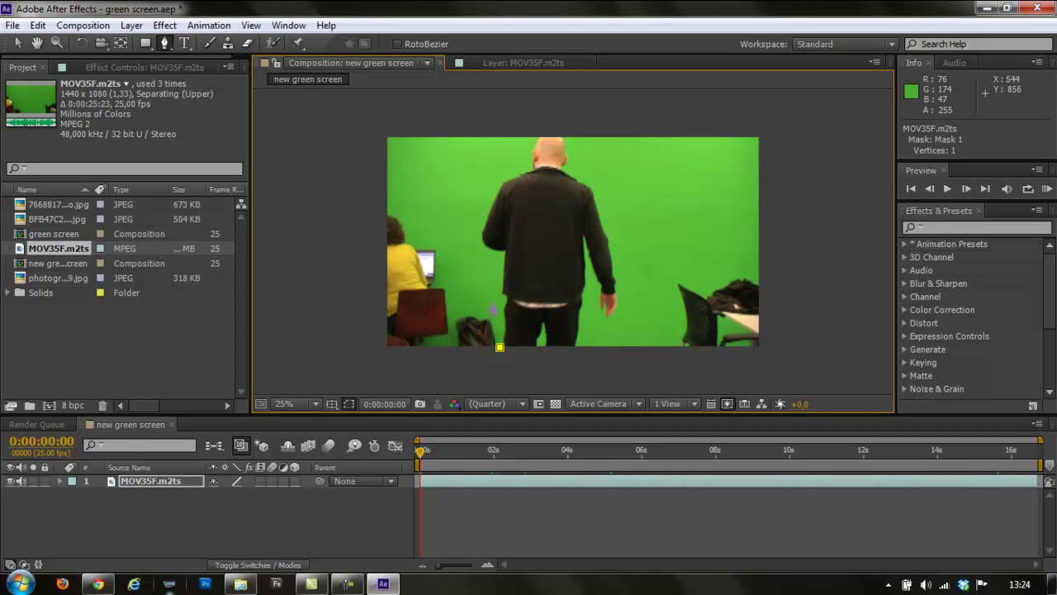
pyautogui.click(492, 303)
pyautogui.click(488, 266)
pyautogui.click(461, 248)
pyautogui.click(468, 152)
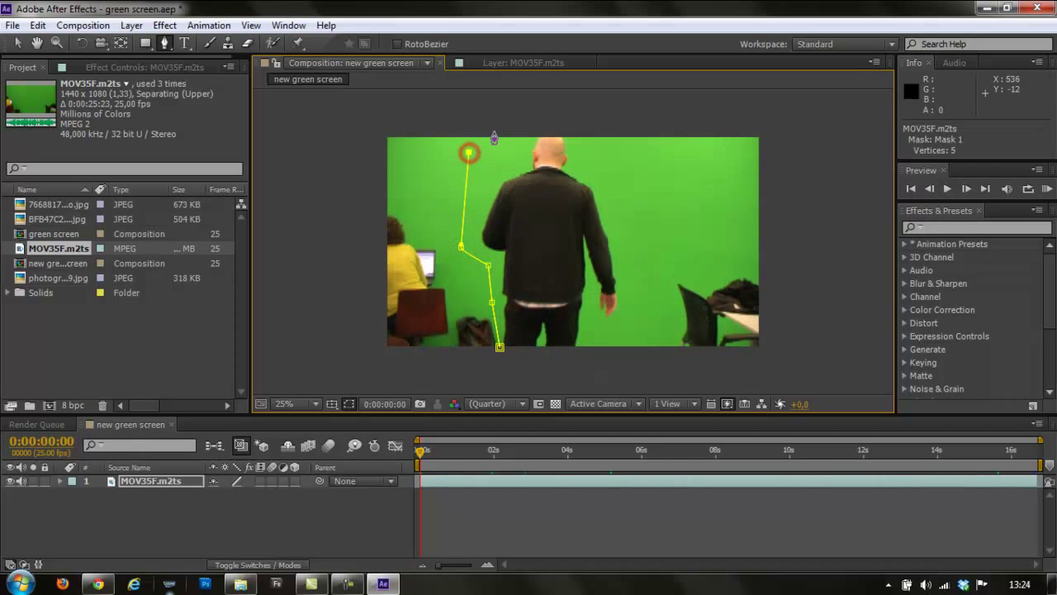
pyautogui.click(492, 133)
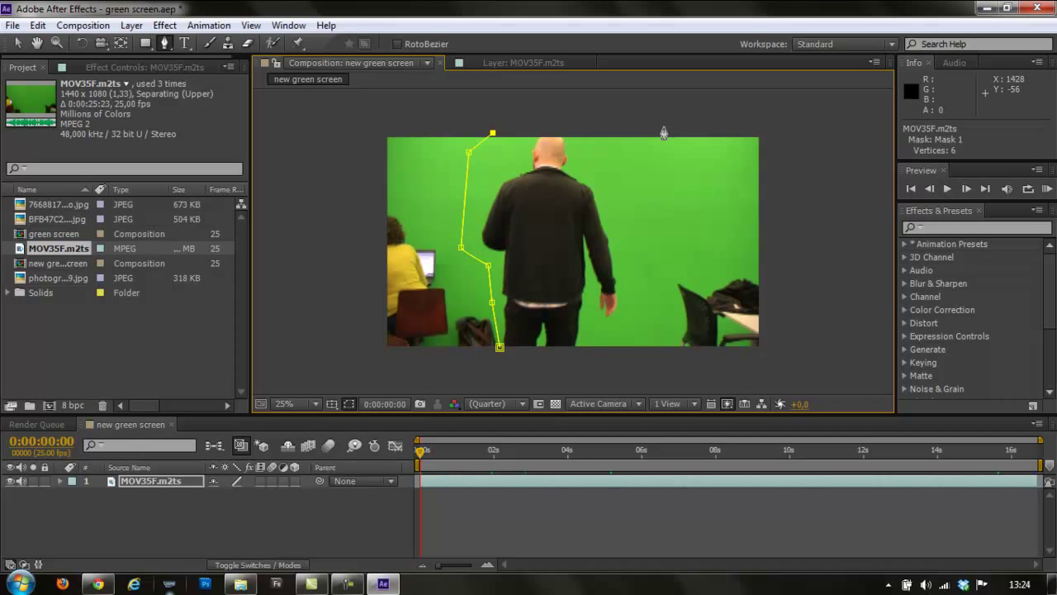
pyautogui.click(662, 134)
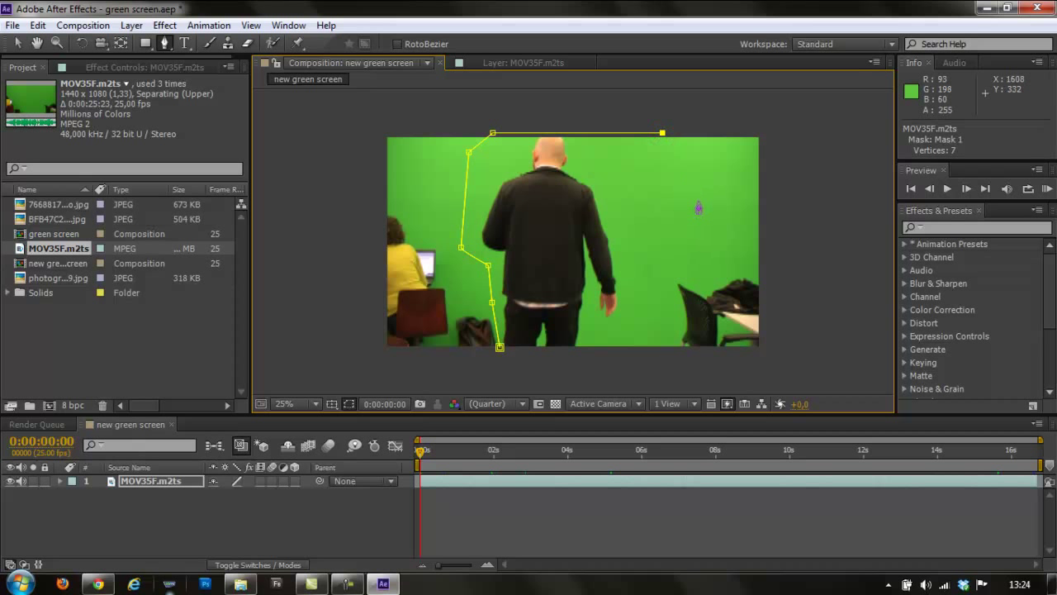
pyautogui.click(673, 248)
pyautogui.click(667, 281)
pyautogui.click(671, 330)
pyautogui.click(673, 361)
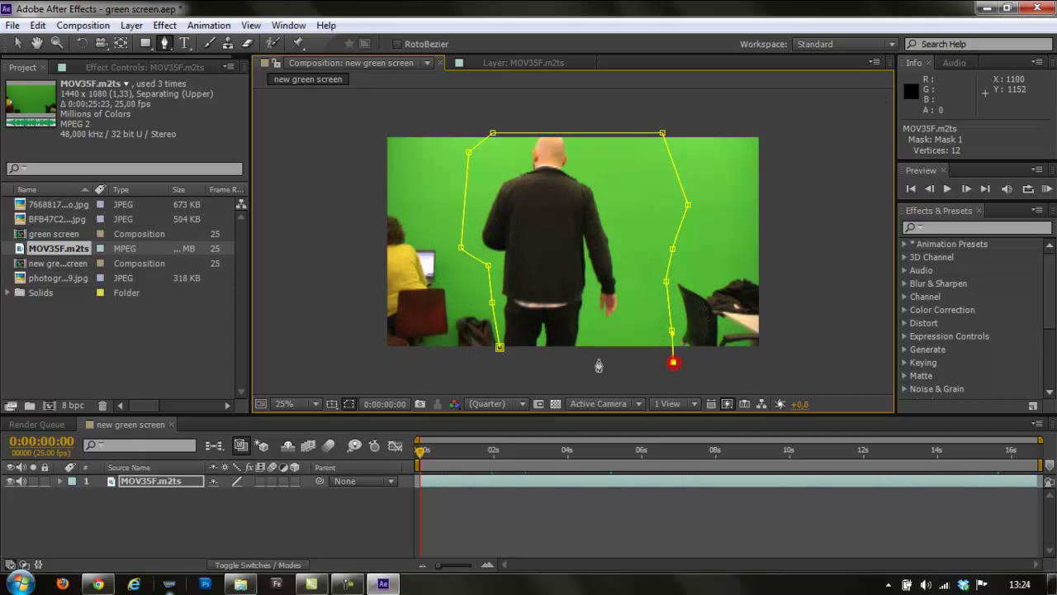
pyautogui.click(499, 348)
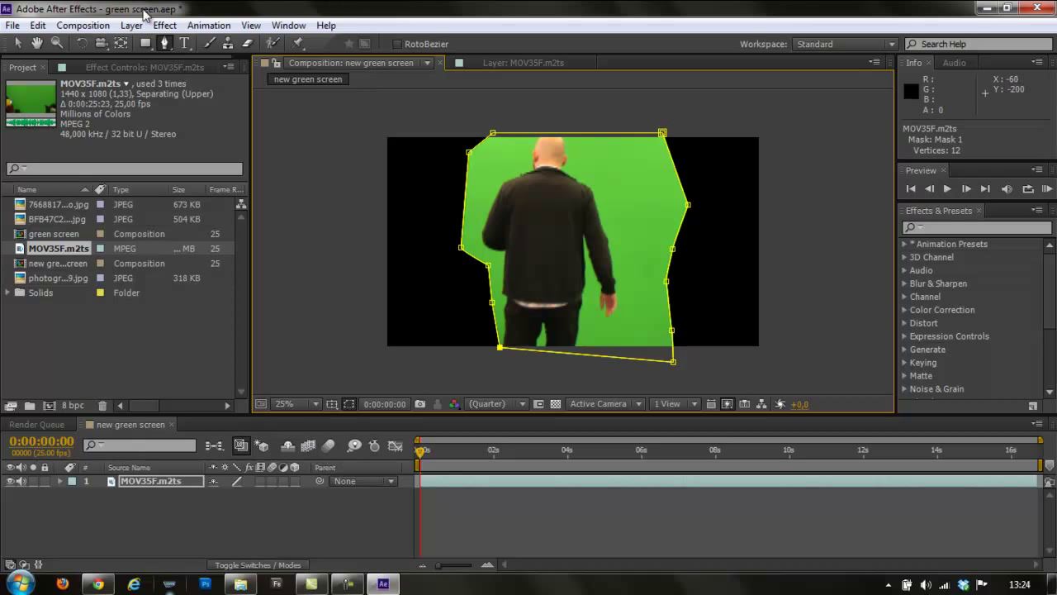
# Switch to the Selection tool and scrub forward to confirm the man stays inside Mask 1
pyautogui.click(17, 42)
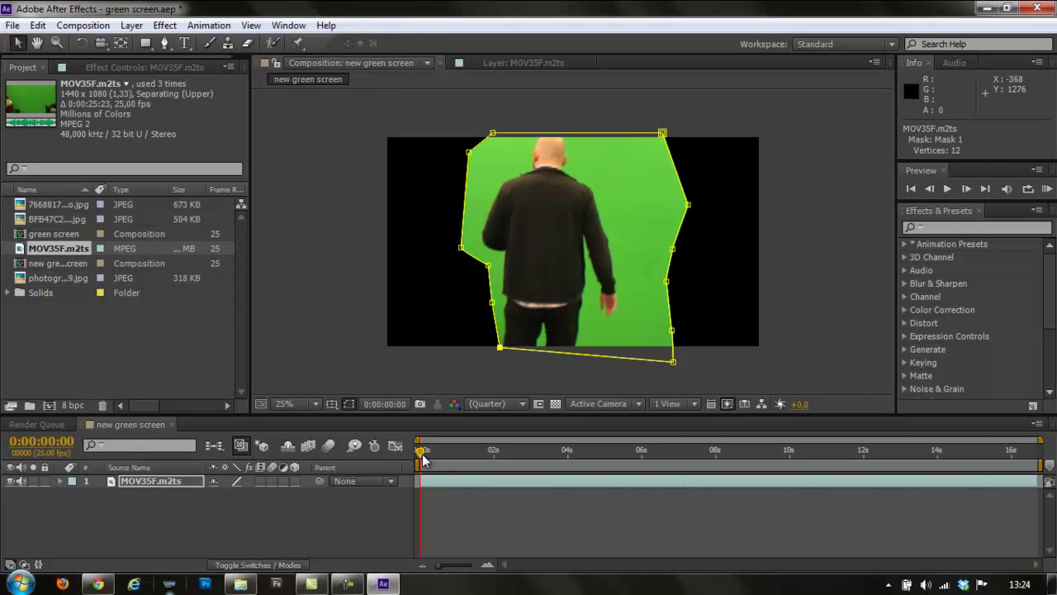
pyautogui.moveTo(422, 459); pyautogui.dragTo(555, 466)
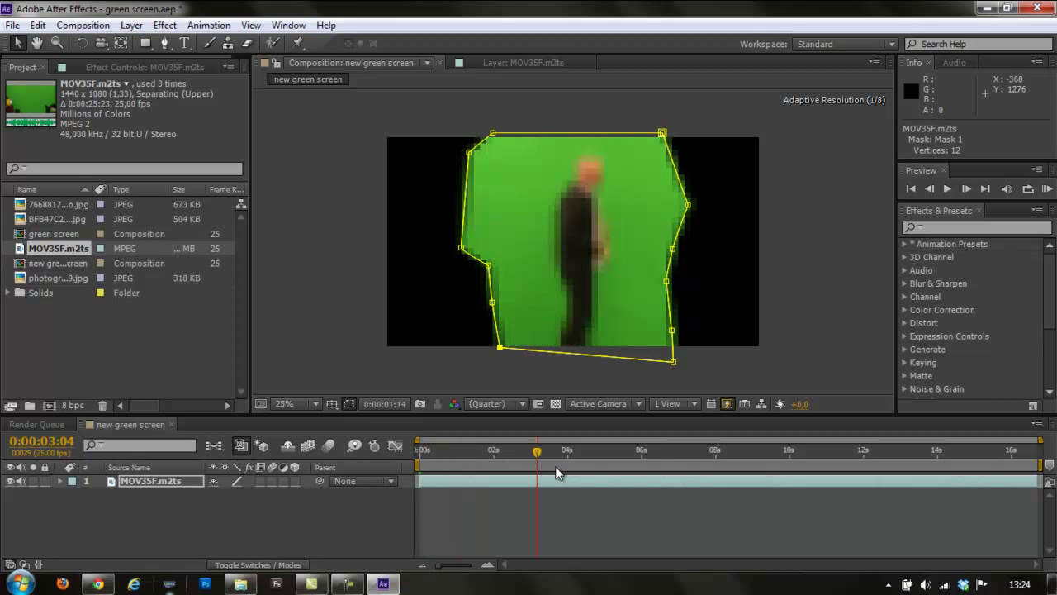
pyautogui.moveTo(652, 481)
pyautogui.mouseDown()
pyautogui.moveTo(1040, 501)
pyautogui.moveTo(982, 500)
pyautogui.moveTo(996, 500)
pyautogui.moveTo(971, 485)
pyautogui.moveTo(622, 489)
pyautogui.mouseUp()
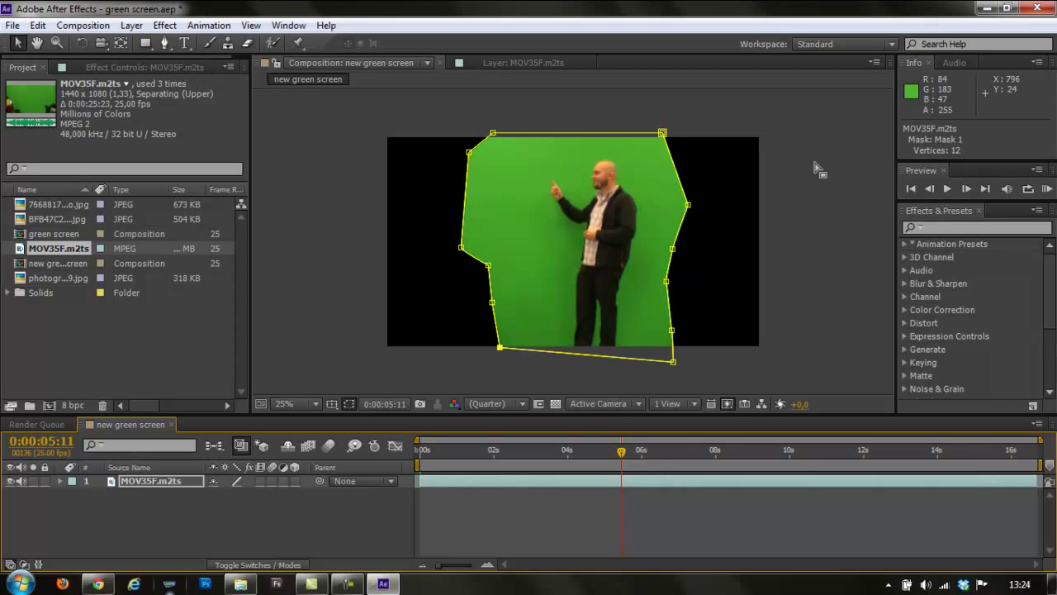
# Apply Keylight (1.2), sample the green backdrop as Screen Colour, and set Clip Black to 10
pyautogui.click(943, 228)
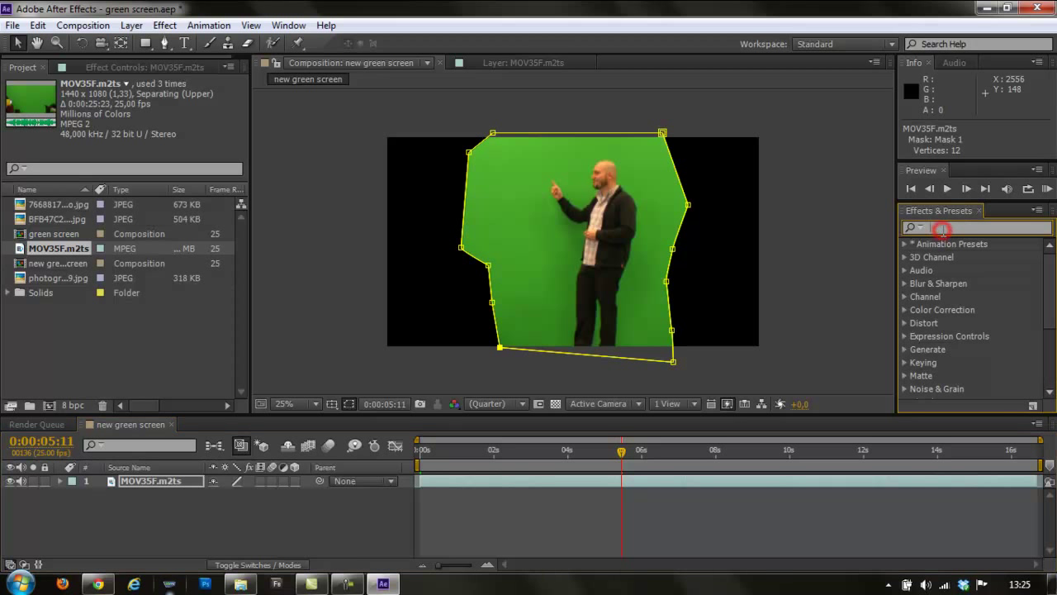
pyautogui.write('key')
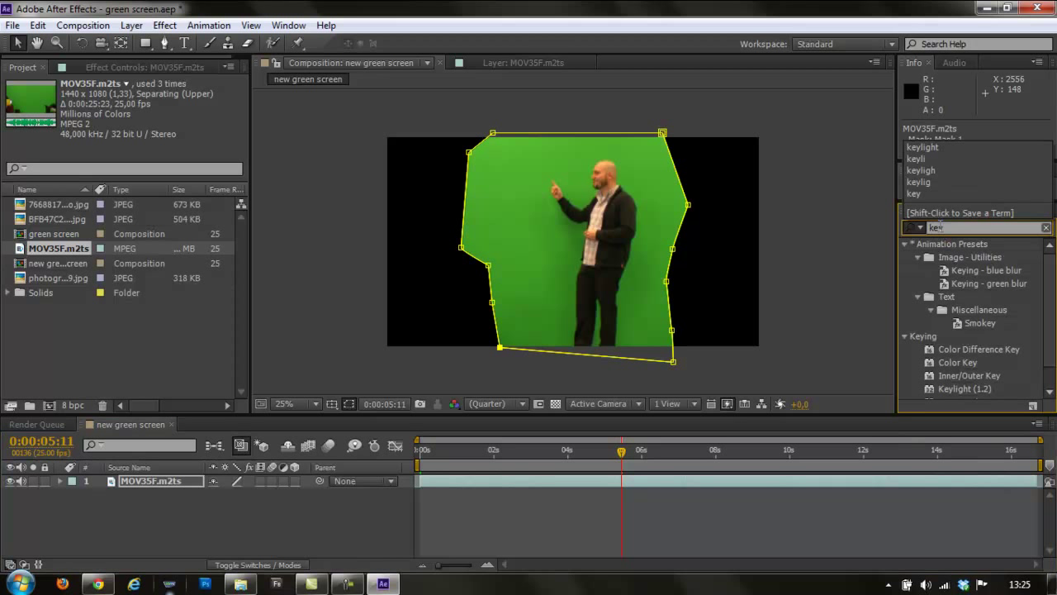
pyautogui.write('l')
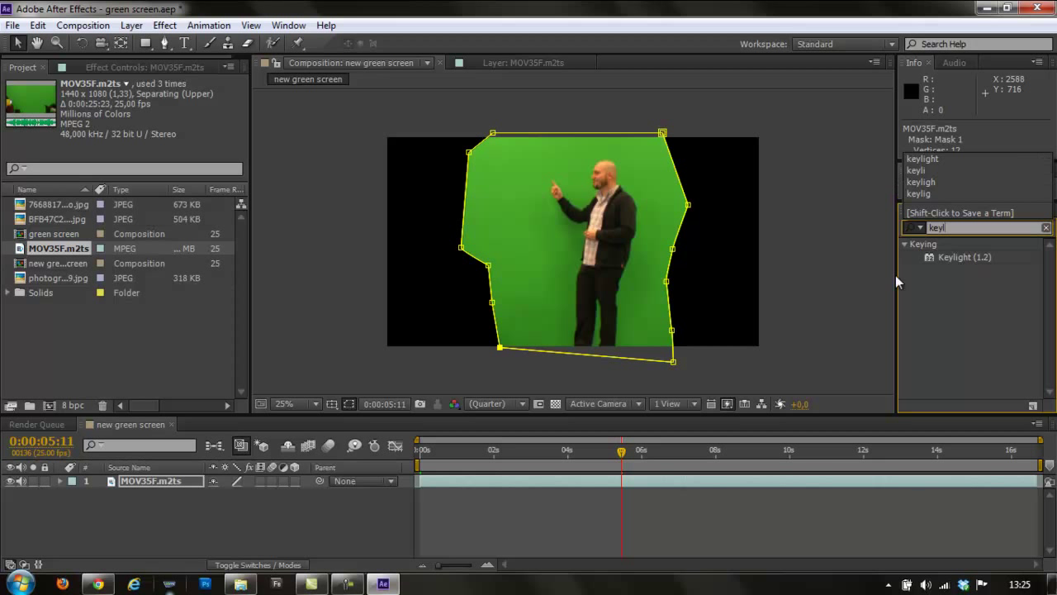
pyautogui.moveTo(956, 258); pyautogui.dragTo(430, 479)
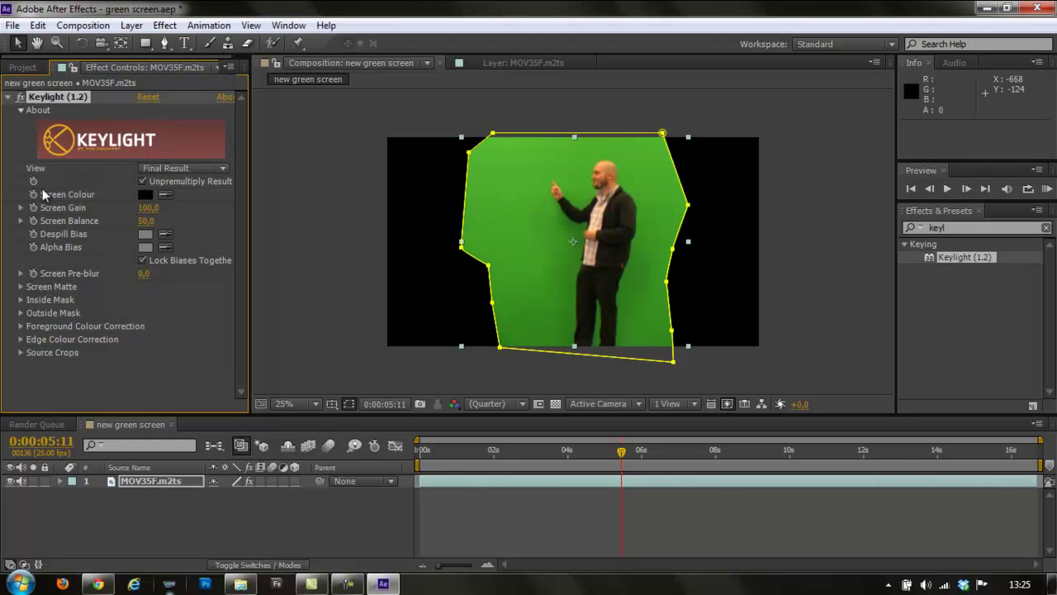
pyautogui.click(165, 195)
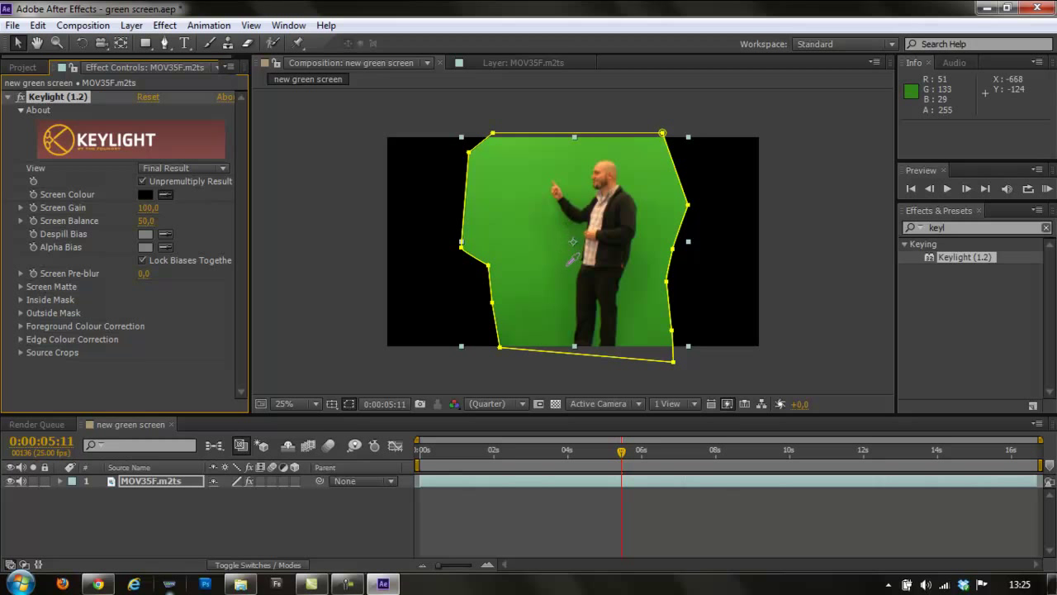
pyautogui.click(566, 263)
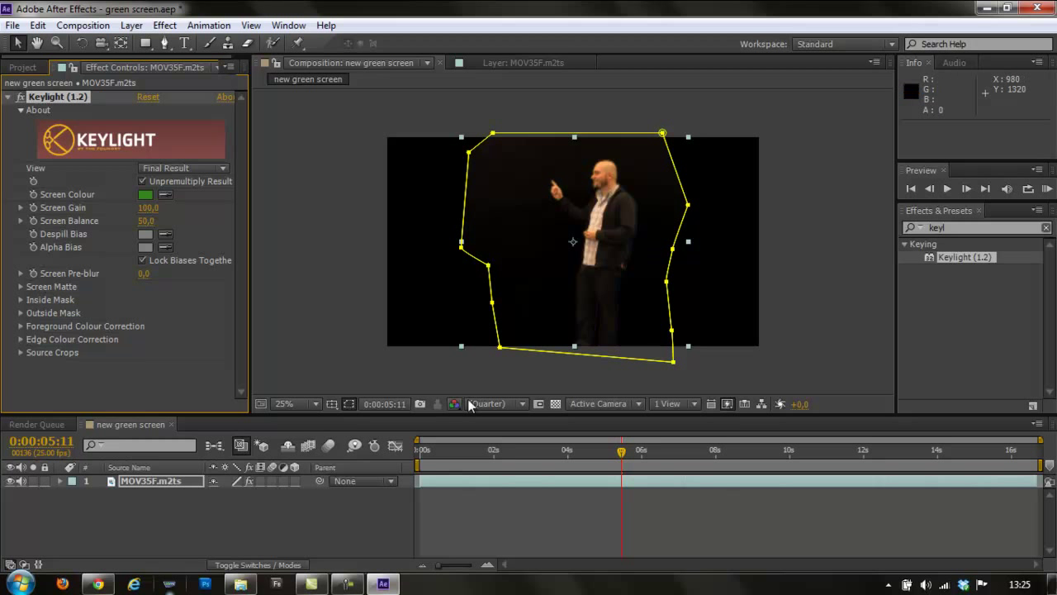
pyautogui.click(20, 287)
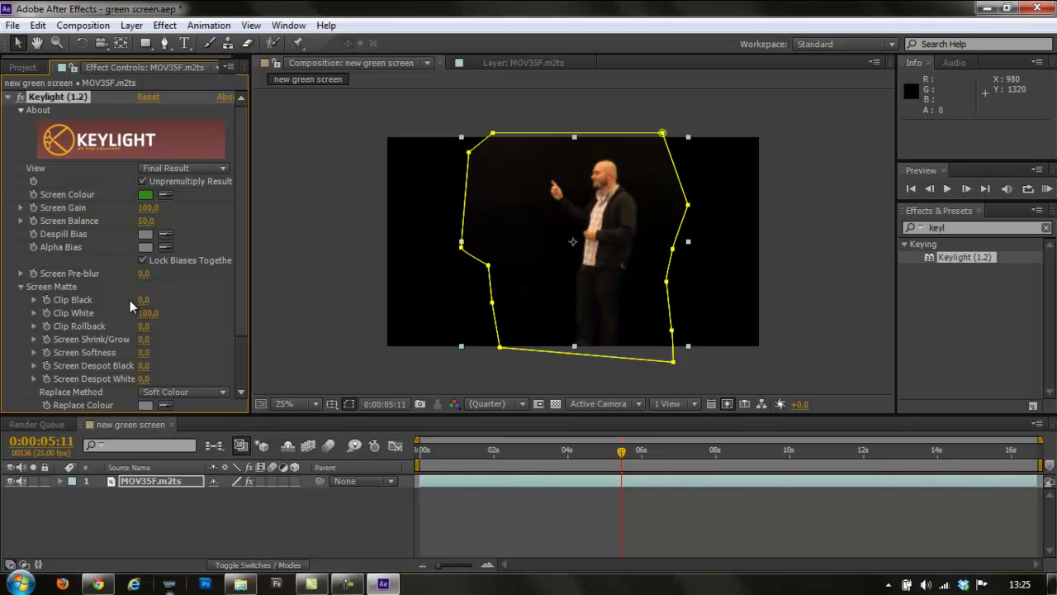
pyautogui.moveTo(144, 300); pyautogui.dragTo(147, 300)
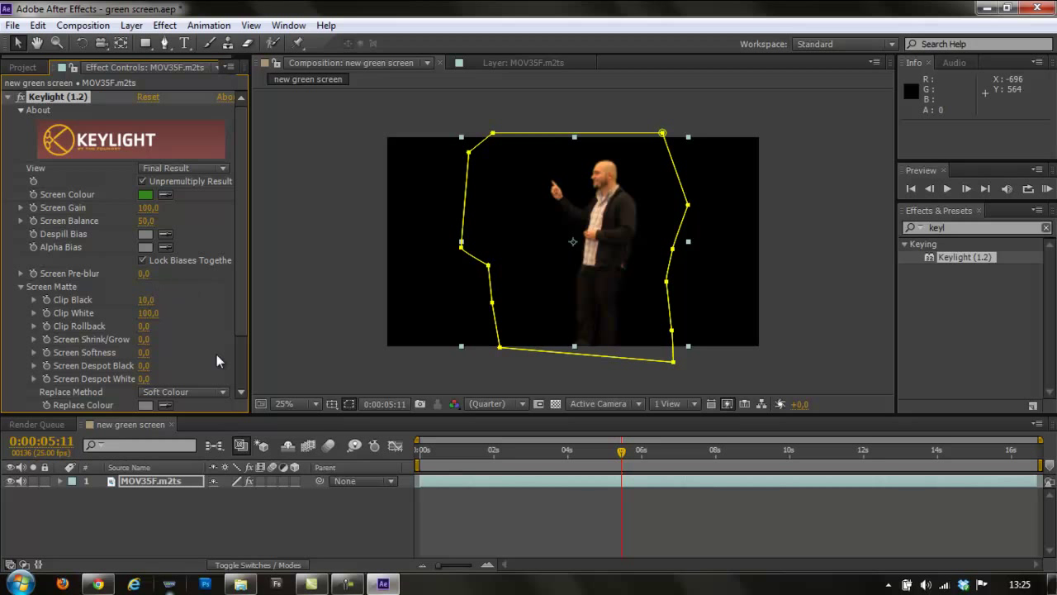
# Show the transparency grid, zoom the preview to 50% and lower Keylight Clip White to 77
pyautogui.click(556, 405)
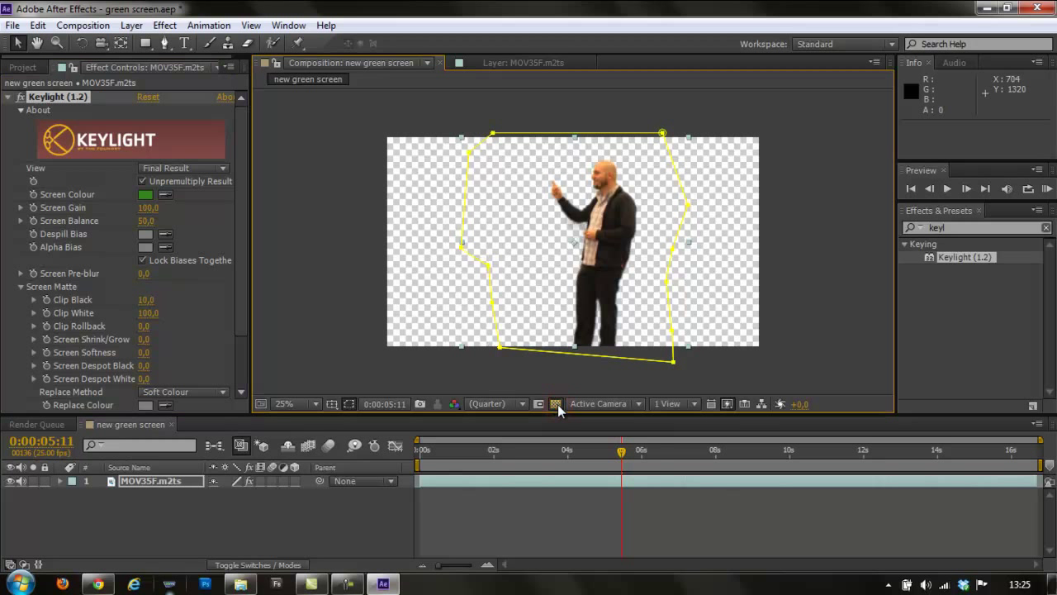
pyautogui.press('.')
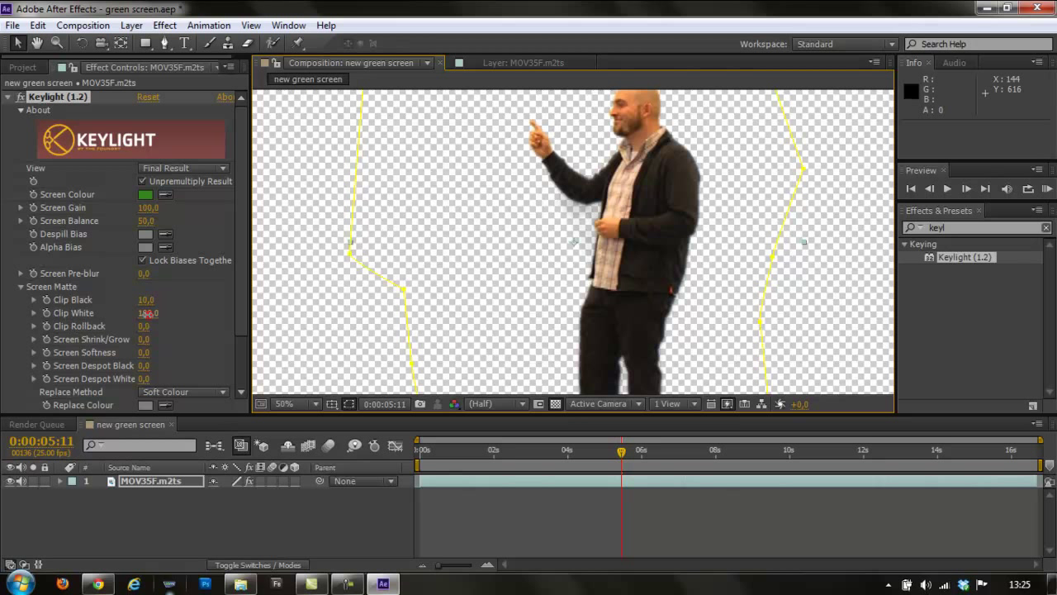
pyautogui.moveTo(146, 314); pyautogui.dragTo(145, 337)
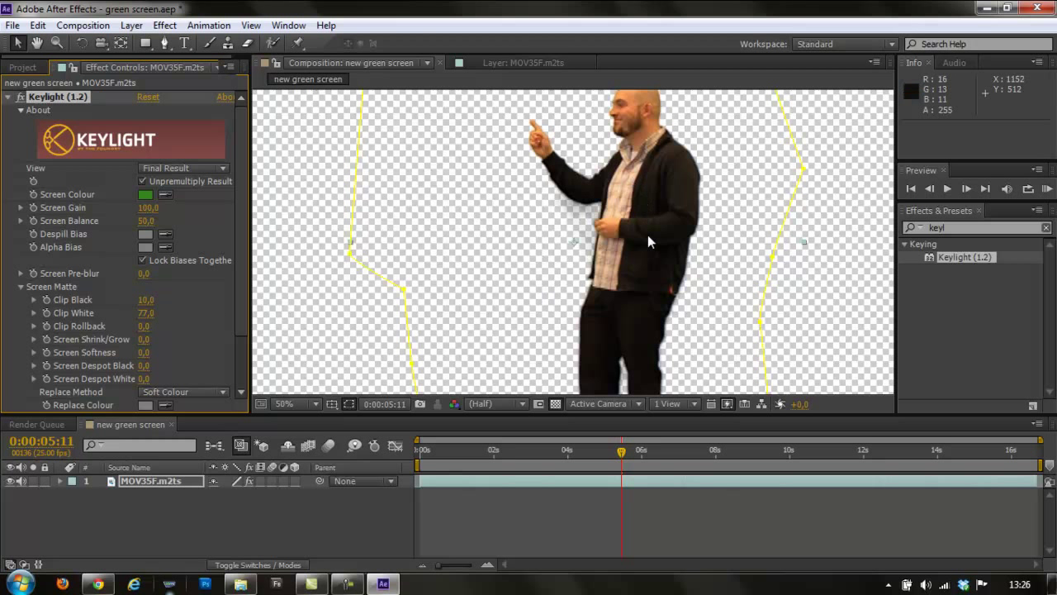
# Raise Clip Black to 38 to remove the arm shadow, then check edges across head, legs and torso
pyautogui.press('h')
pyautogui.moveTo(642, 283); pyautogui.dragTo(625, 240)
pyautogui.press('v')
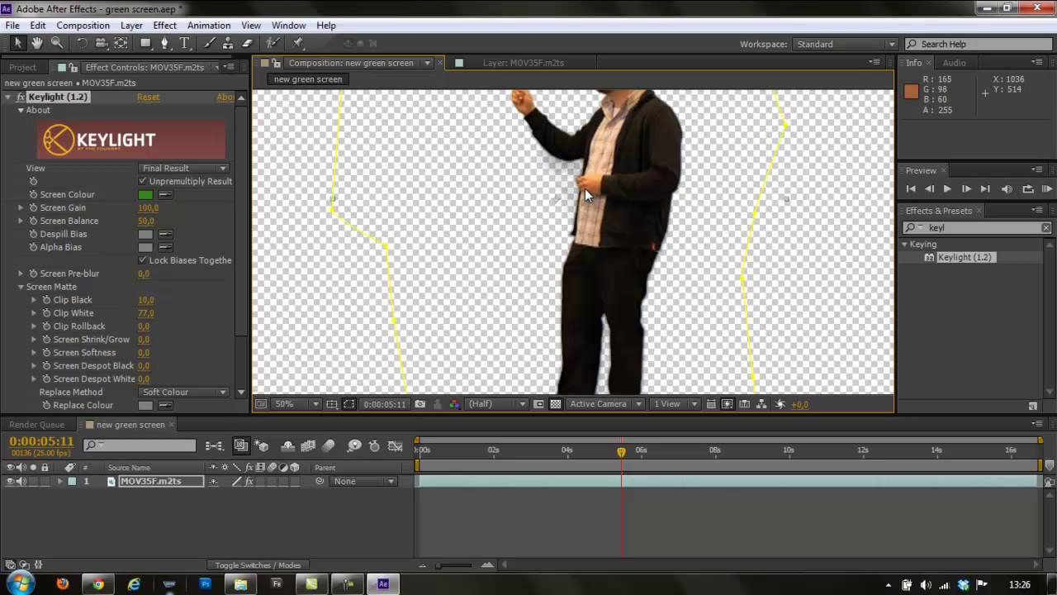
pyautogui.press('.')
pyautogui.moveTo(580, 133); pyautogui.dragTo(571, 210)
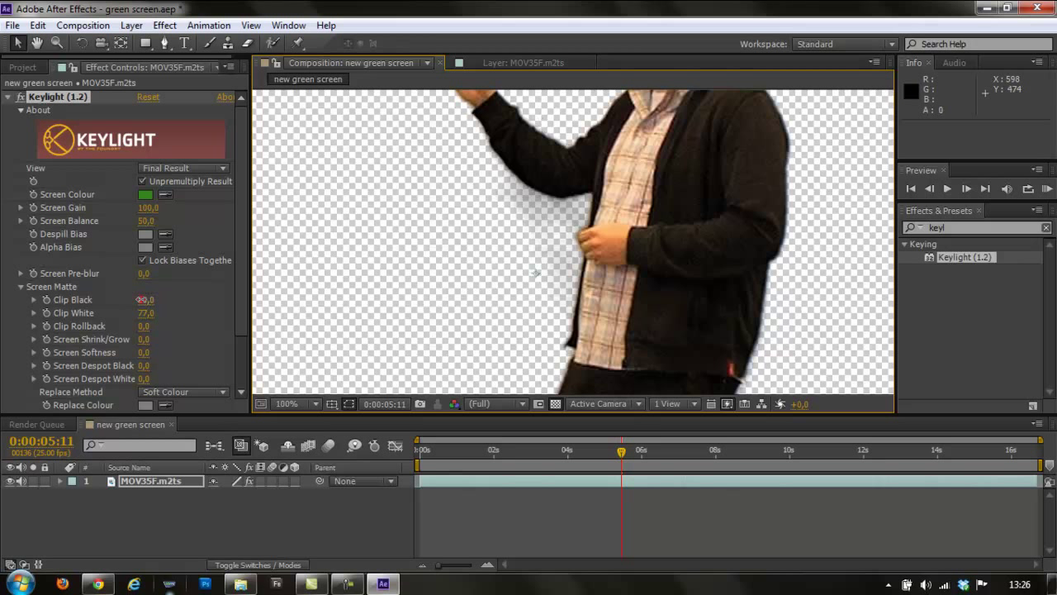
pyautogui.moveTo(142, 299); pyautogui.dragTo(222, 280)
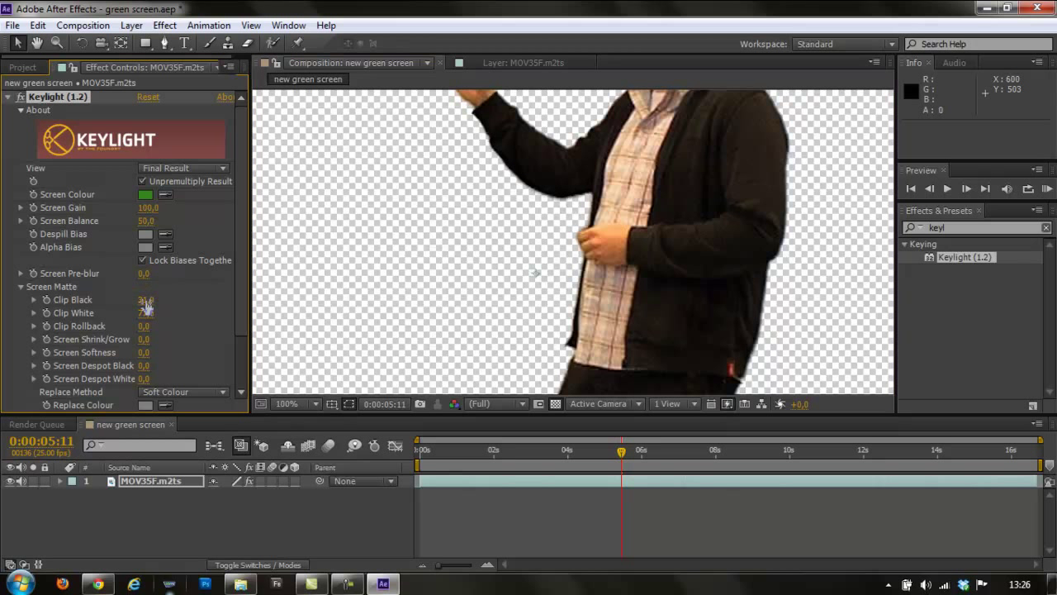
pyautogui.moveTo(145, 299); pyautogui.dragTo(240, 284)
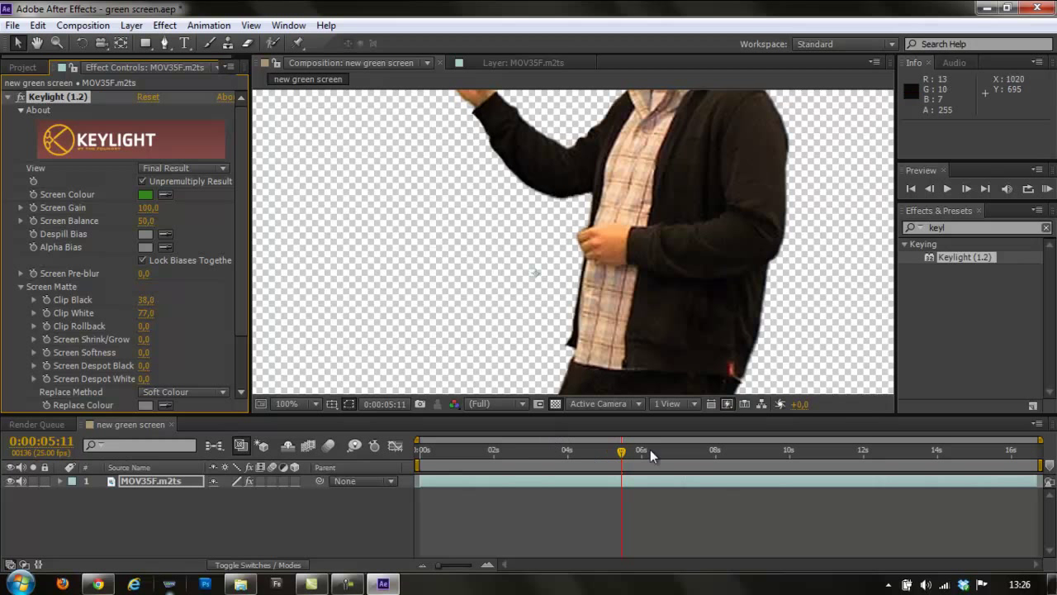
pyautogui.moveTo(591, 236)
pyautogui.mouseDown()
pyautogui.moveTo(627, 307)
pyautogui.moveTo(534, 352)
pyautogui.moveTo(633, 161)
pyautogui.mouseUp()
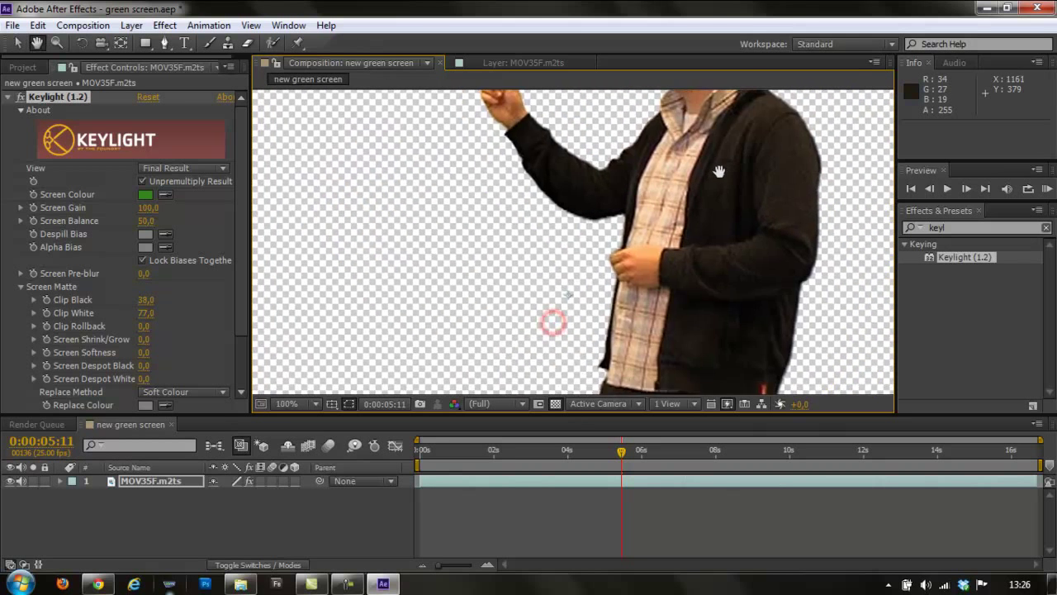
pyautogui.moveTo(648, 288)
pyautogui.mouseDown()
pyautogui.moveTo(571, 253)
pyautogui.moveTo(561, 264)
pyautogui.mouseUp()
pyautogui.moveTo(607, 300); pyautogui.dragTo(611, 232)
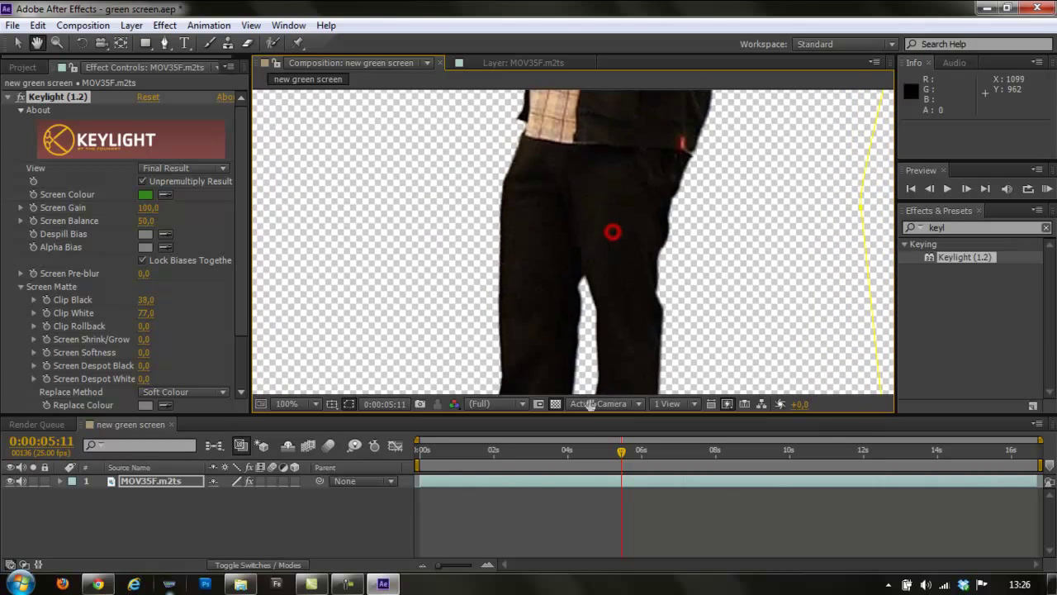
pyautogui.moveTo(583, 196); pyautogui.dragTo(599, 388)
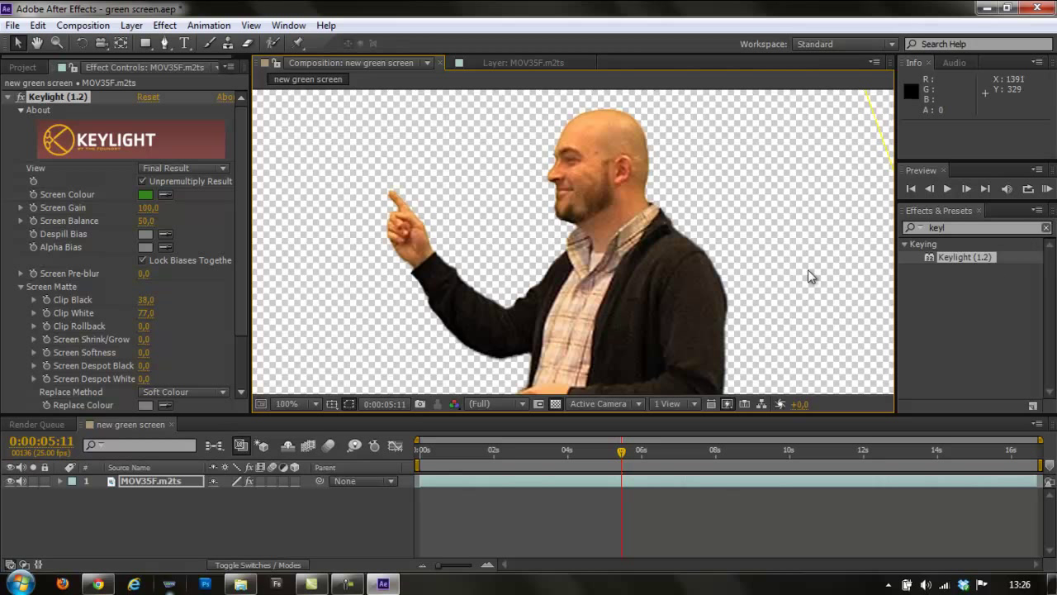
# Drag the wall photo from the Project panel into the timeline as layer 2 below MOV35F.m2ts
pyautogui.click(9, 98)
pyautogui.click(8, 97)
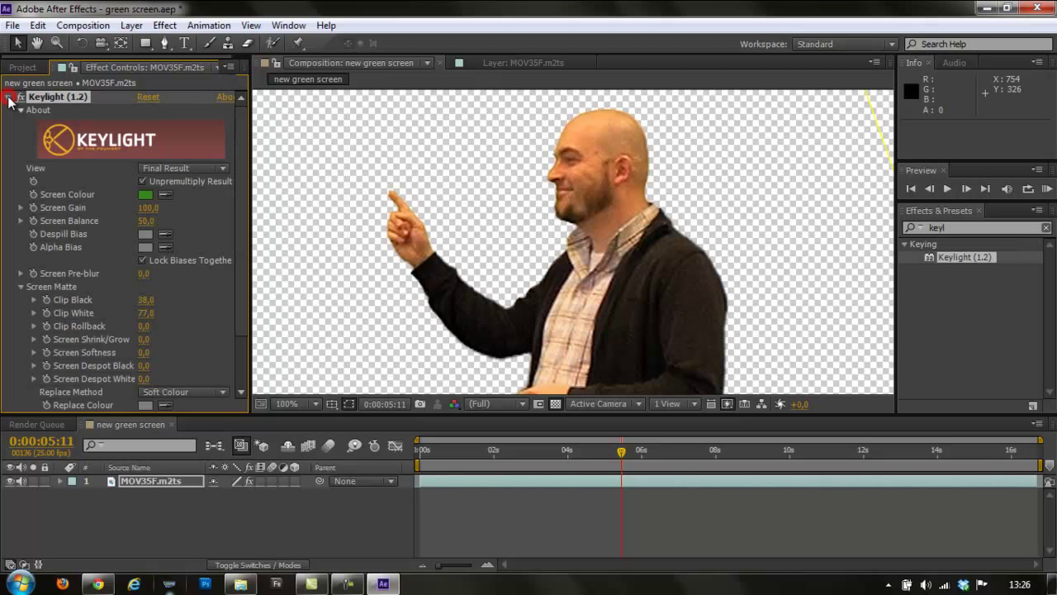
pyautogui.click(151, 481)
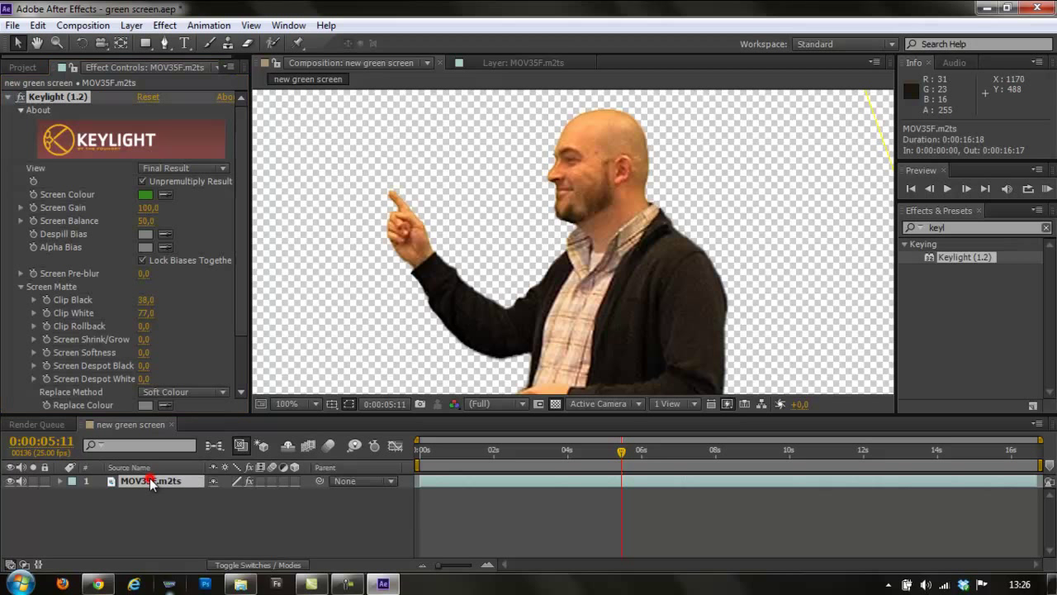
pyautogui.click(23, 67)
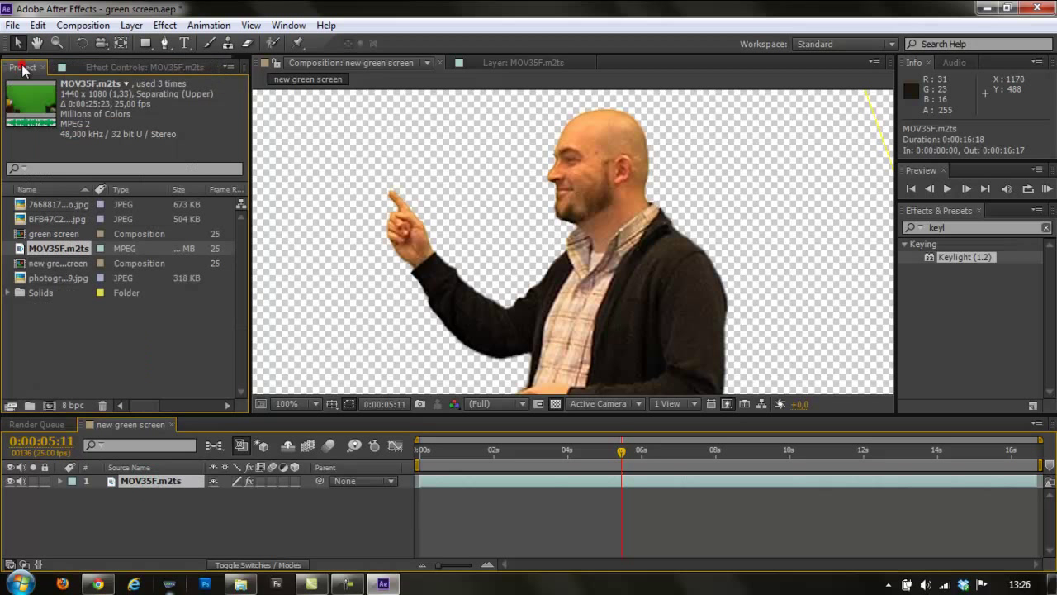
pyautogui.click(53, 206)
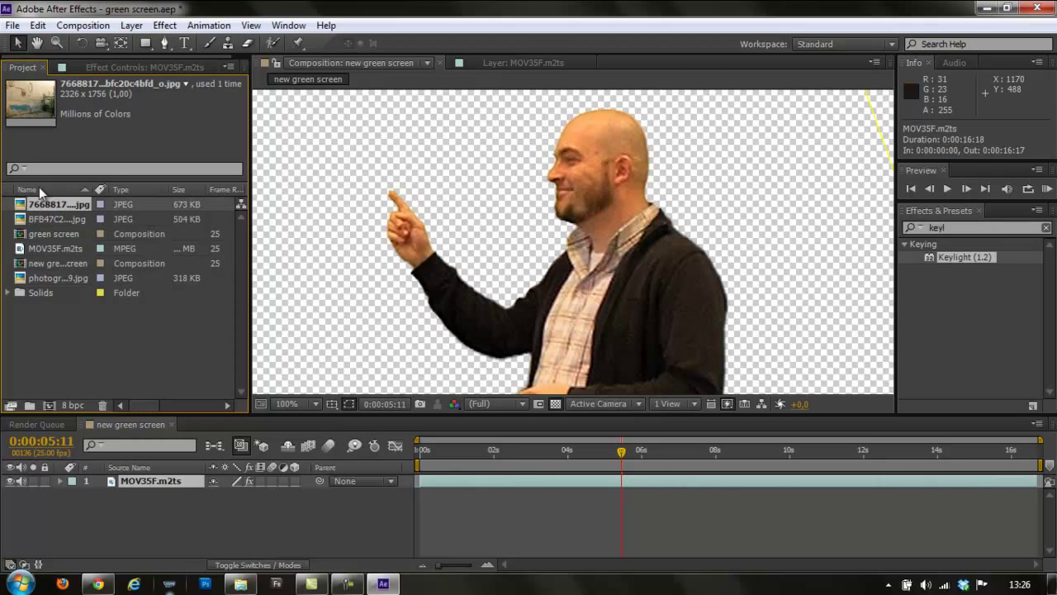
pyautogui.moveTo(42, 201); pyautogui.dragTo(88, 502)
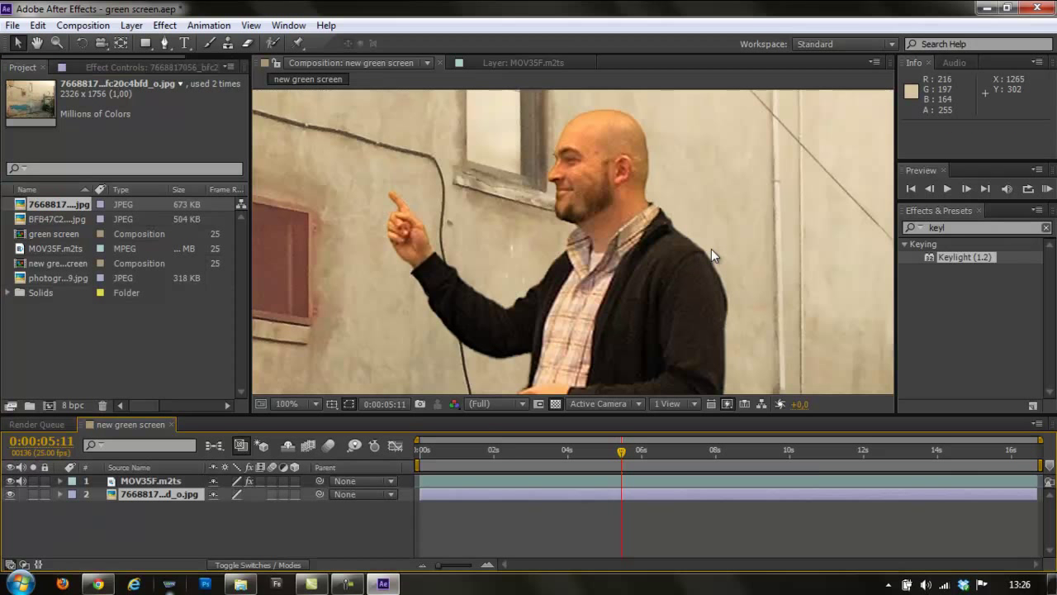
pyautogui.scroll(-2, 712, 249)
pyautogui.scroll(-2, 712, 248)
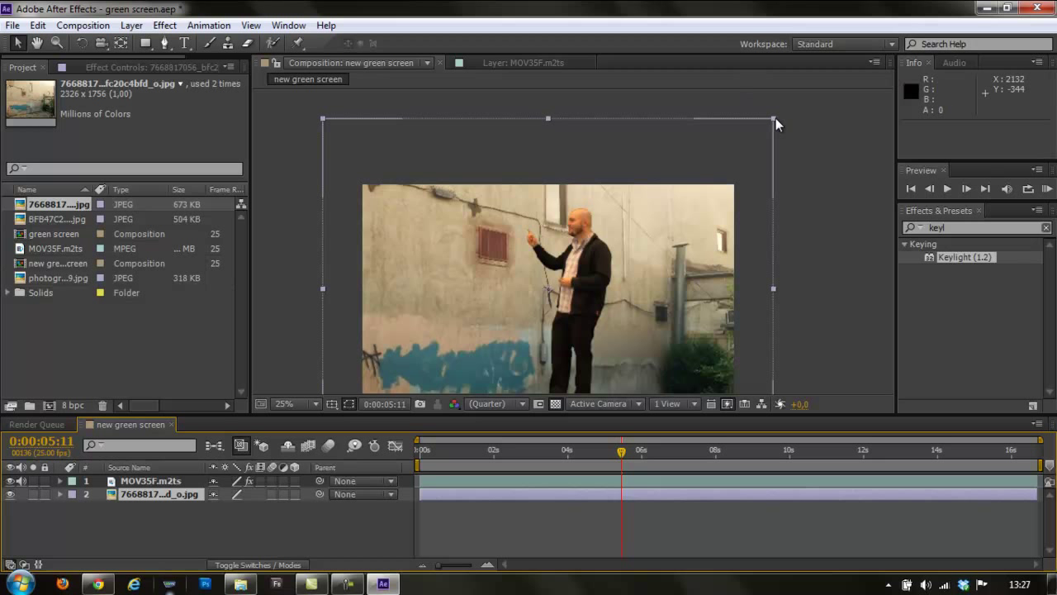
# Scale the wall photo down and move it up to position 960,416 to fill the frame
pyautogui.moveTo(774, 118)
pyautogui.mouseDown()
pyautogui.moveTo(749, 155)
pyautogui.moveTo(767, 152)
pyautogui.mouseUp()
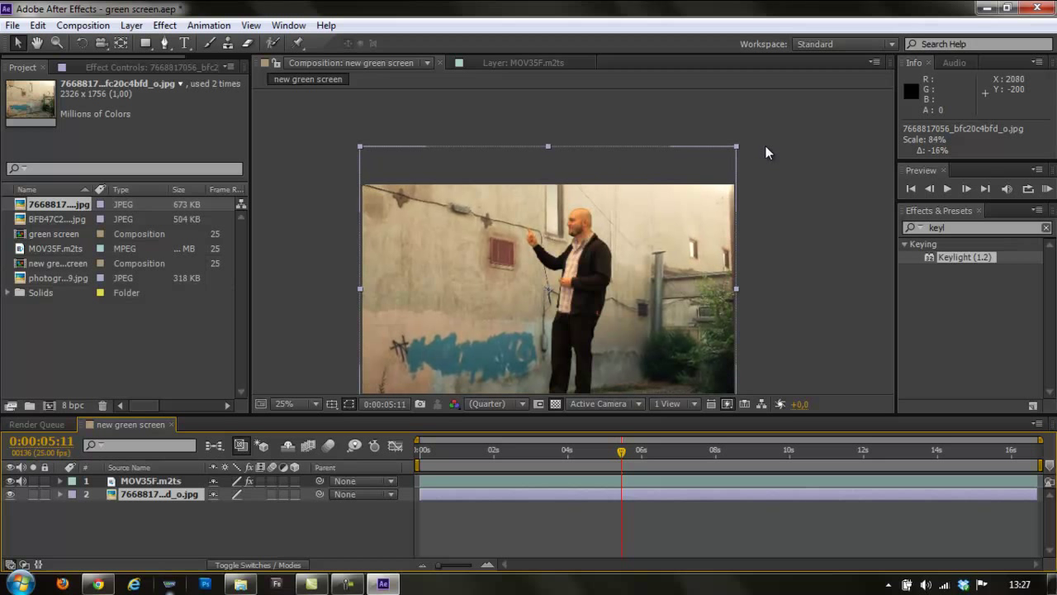
pyautogui.press(',')
pyautogui.press('.')
pyautogui.moveTo(684, 297); pyautogui.dragTo(685, 276)
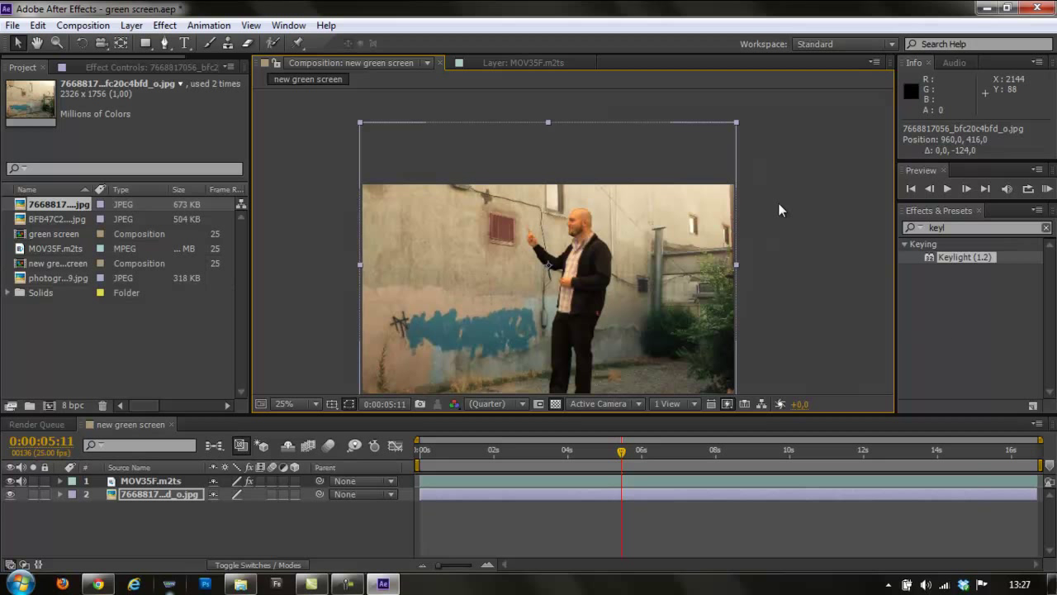
pyautogui.press('.')
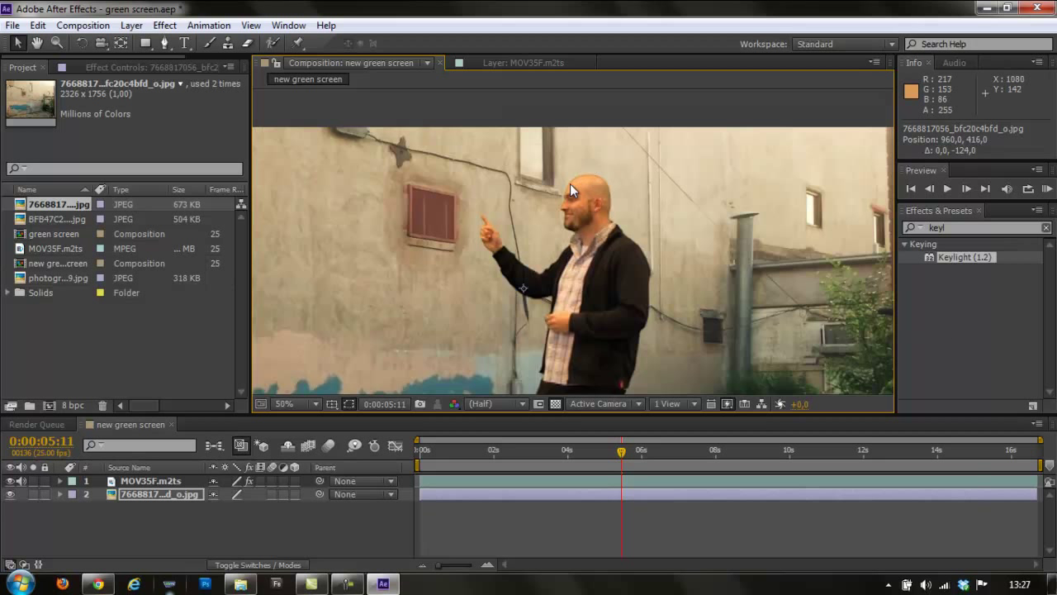
pyautogui.press('.')
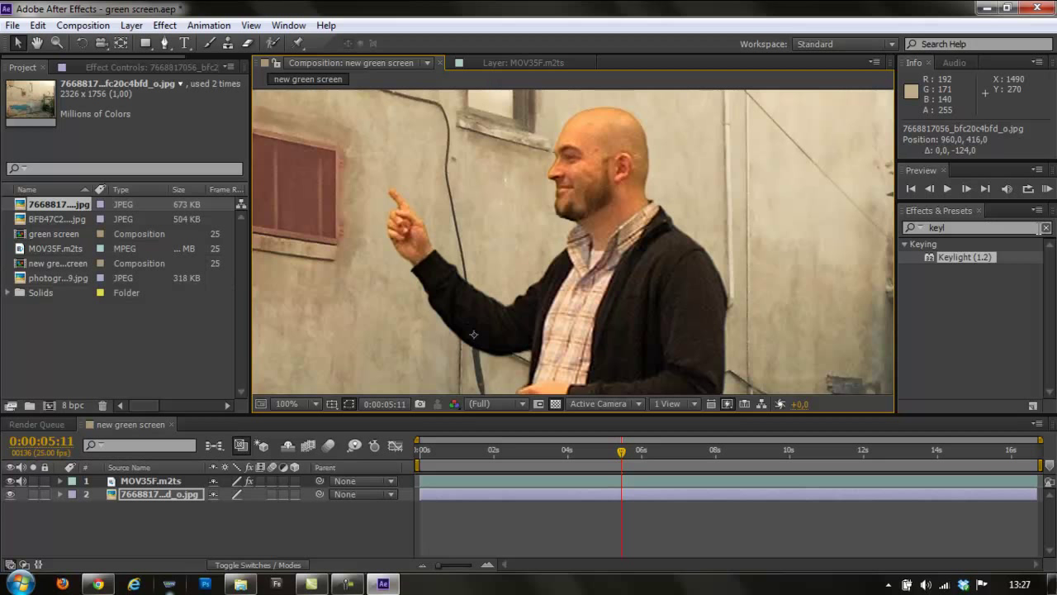
pyautogui.doubleClick(989, 228)
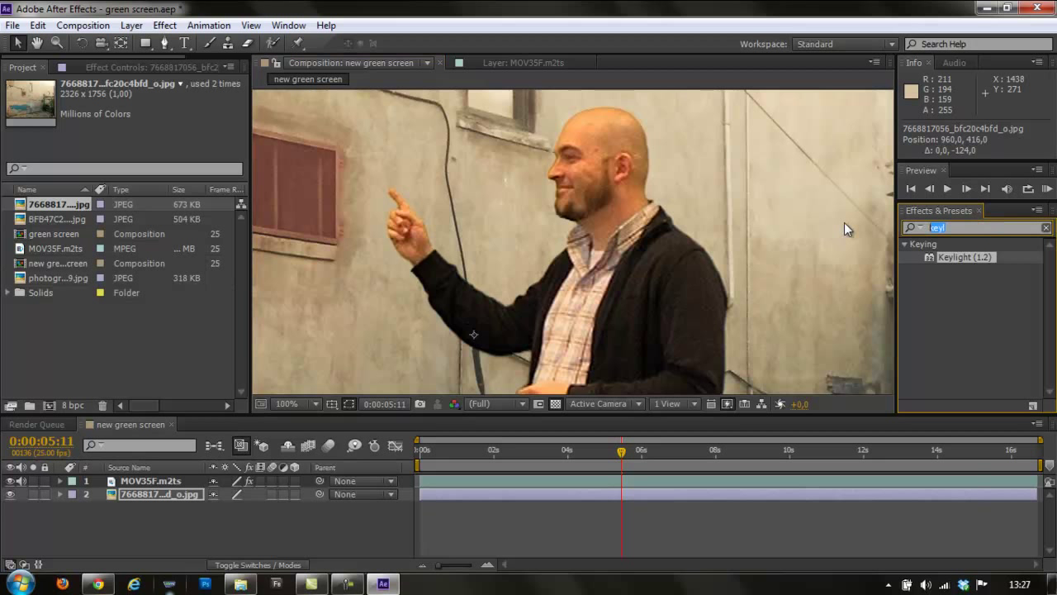
# Search 'simpl', drop Simple Choker onto MOV35F.m2ts and scrub its Choke Matte to 0.60
pyautogui.write('simpl')
pyautogui.moveTo(982, 282)
pyautogui.mouseDown()
pyautogui.moveTo(158, 483)
pyautogui.moveTo(1012, 350)
pyautogui.mouseUp()
pyautogui.moveTo(863, 314); pyautogui.dragTo(143, 483)
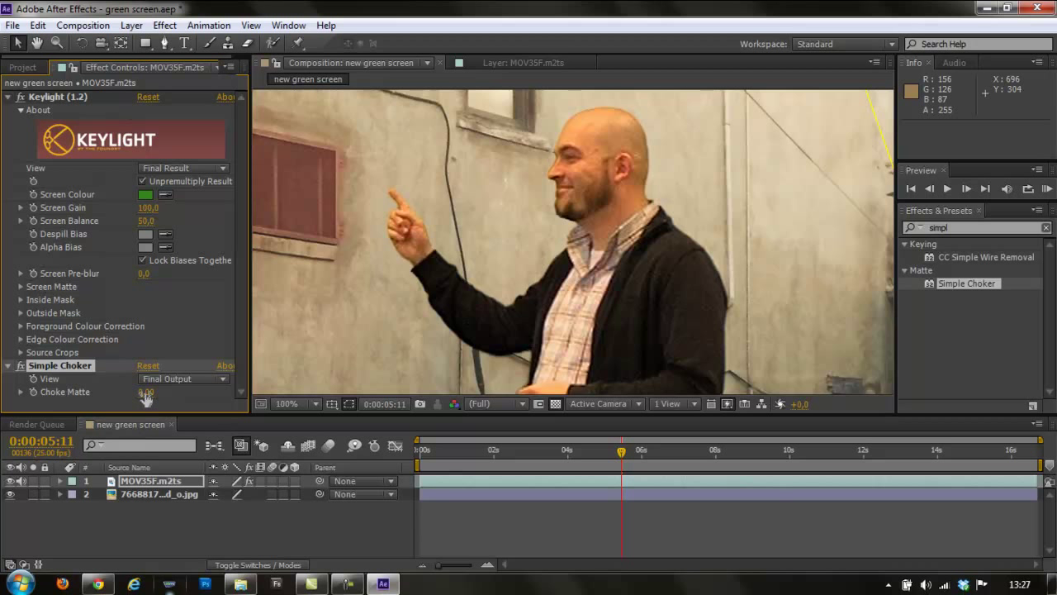
pyautogui.moveTo(145, 392); pyautogui.dragTo(211, 392)
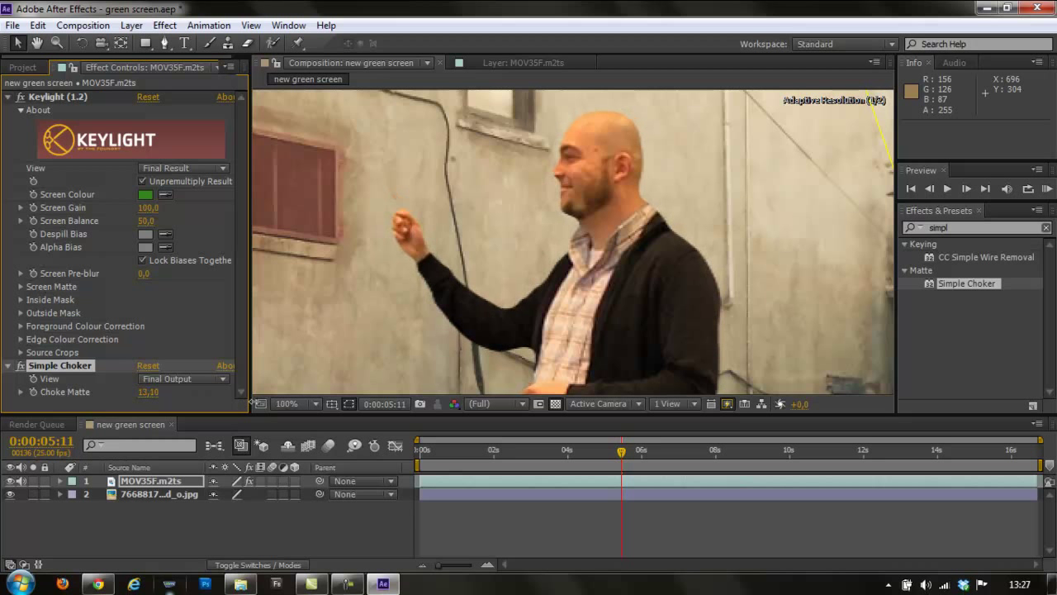
pyautogui.moveTo(148, 392); pyautogui.dragTo(159, 404)
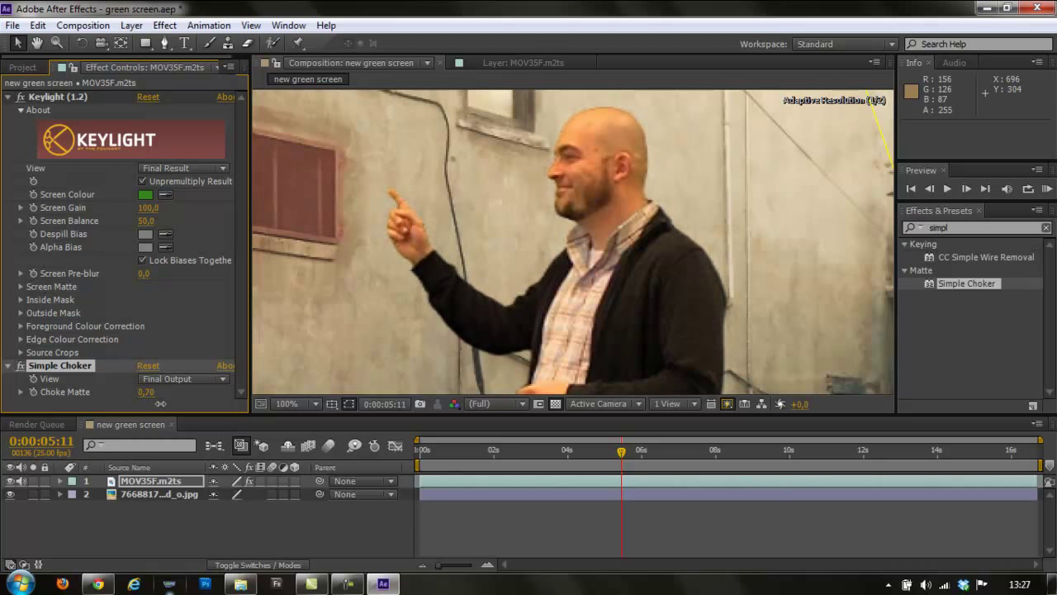
pyautogui.moveTo(166, 404); pyautogui.dragTo(157, 401)
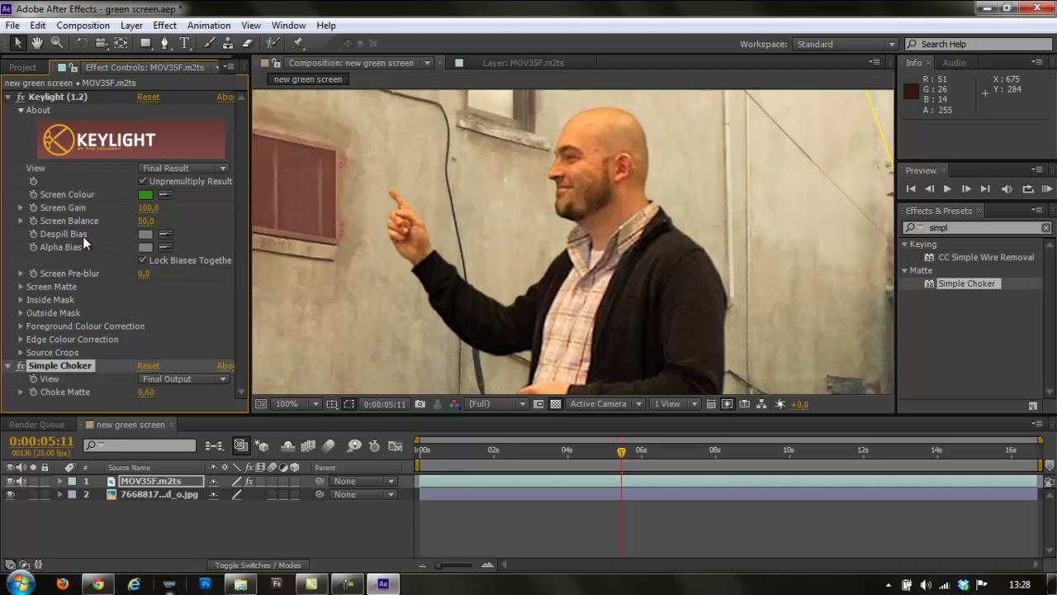
# Sample the wall colour for despill bias and enter 1.20 as Simple Choker's Choke Matte
pyautogui.click(164, 237)
pyautogui.click(700, 199)
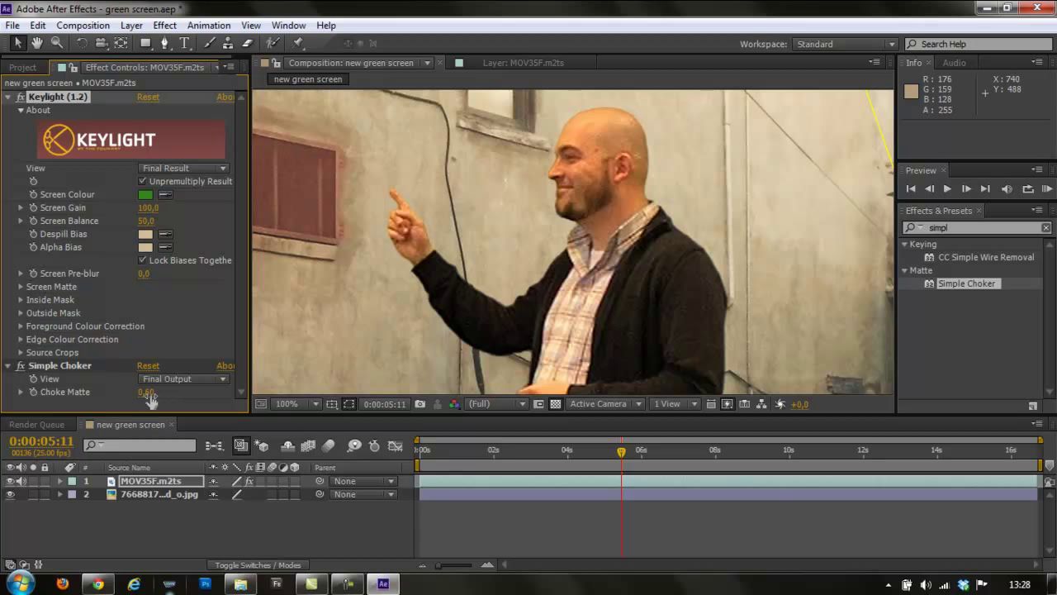
pyautogui.moveTo(149, 393); pyautogui.dragTo(161, 396)
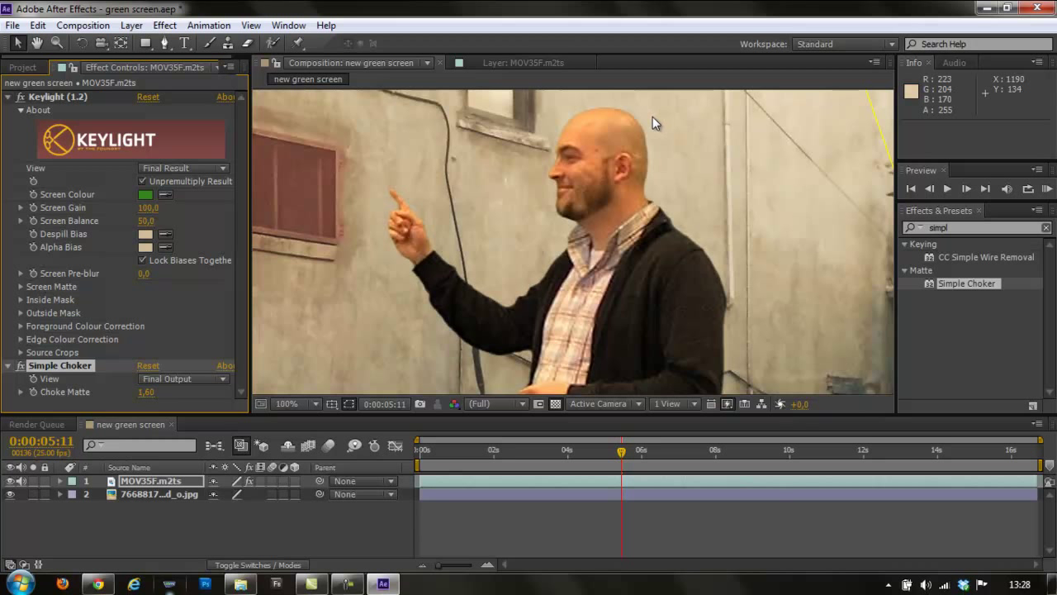
pyautogui.click(148, 393)
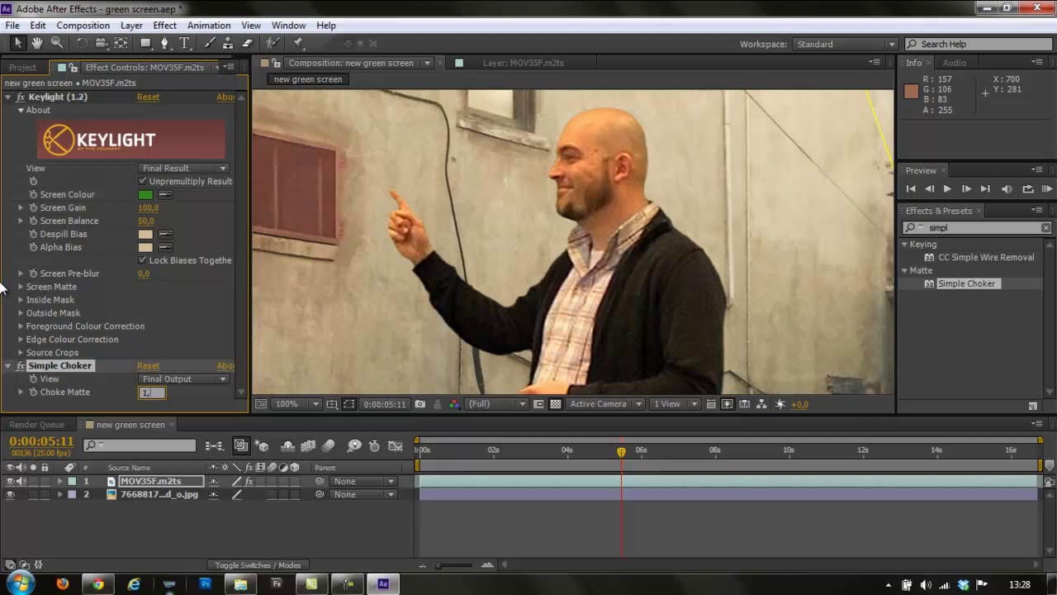
pyautogui.write('2')
pyautogui.press('Return')
pyautogui.press('h')
pyautogui.moveTo(621, 342)
pyautogui.mouseDown()
pyautogui.moveTo(506, 355)
pyautogui.moveTo(677, 189)
pyautogui.mouseUp()
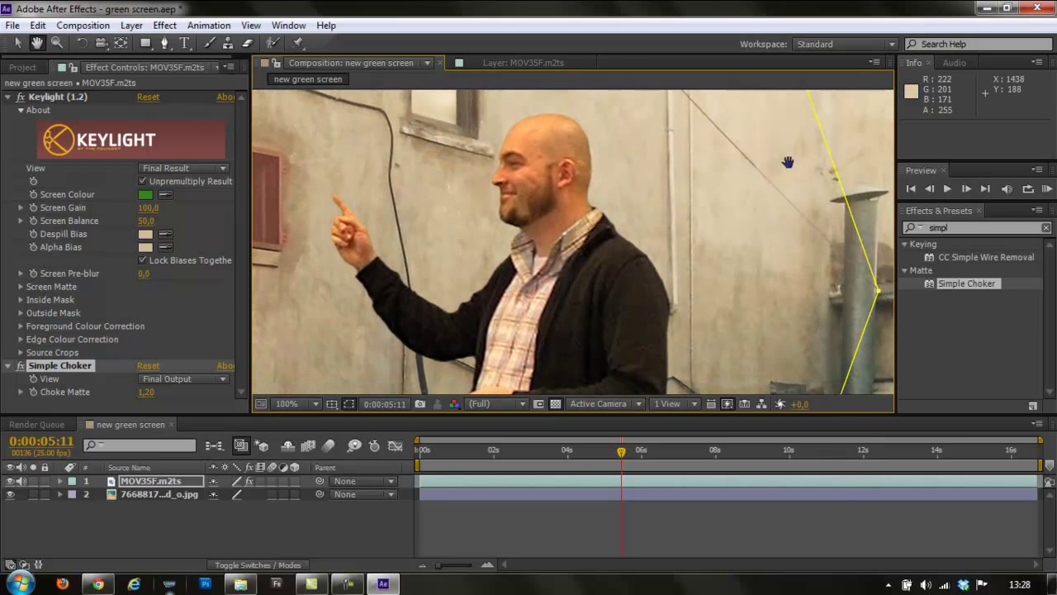
pyautogui.press('v')
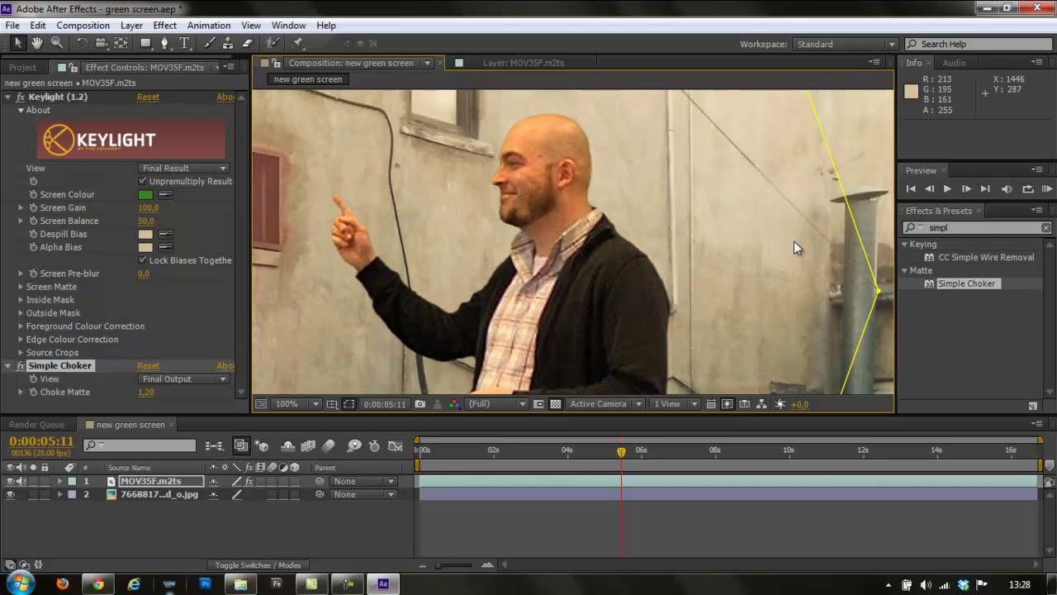
pyautogui.scroll(-1, 794, 240)
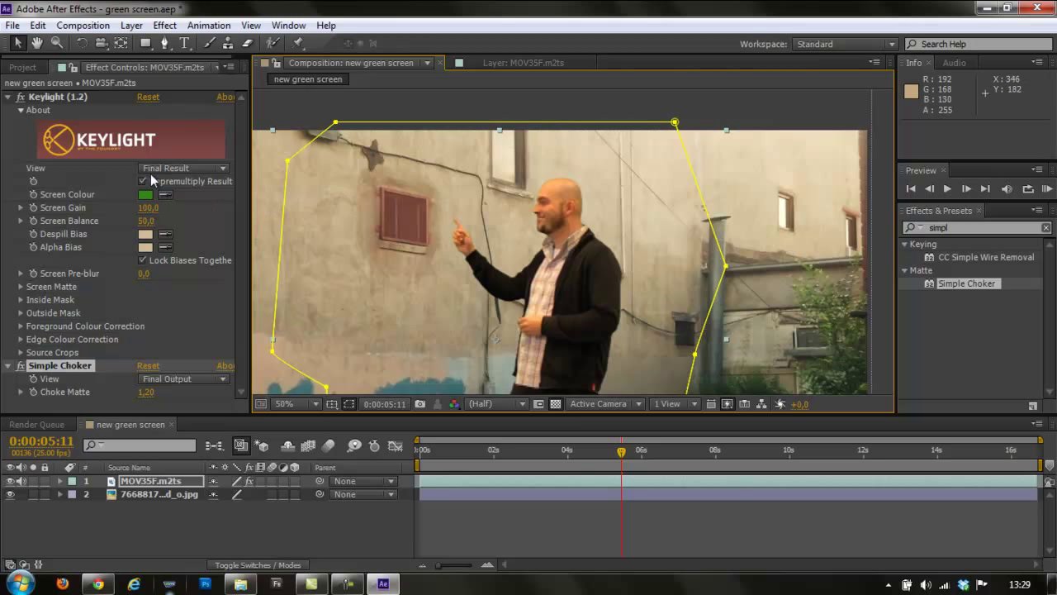
# Collapse Keylight and Simple Choker, then apply Curves from Color Correction to MOV35F.m2ts
pyautogui.click(8, 96)
pyautogui.click(9, 111)
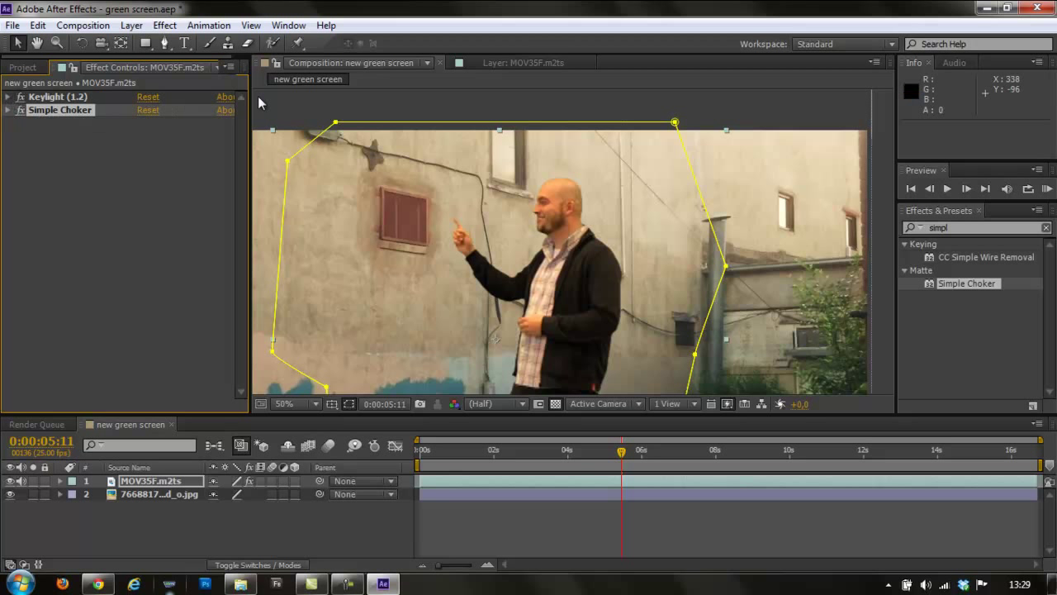
pyautogui.click(166, 488)
pyautogui.click(165, 26)
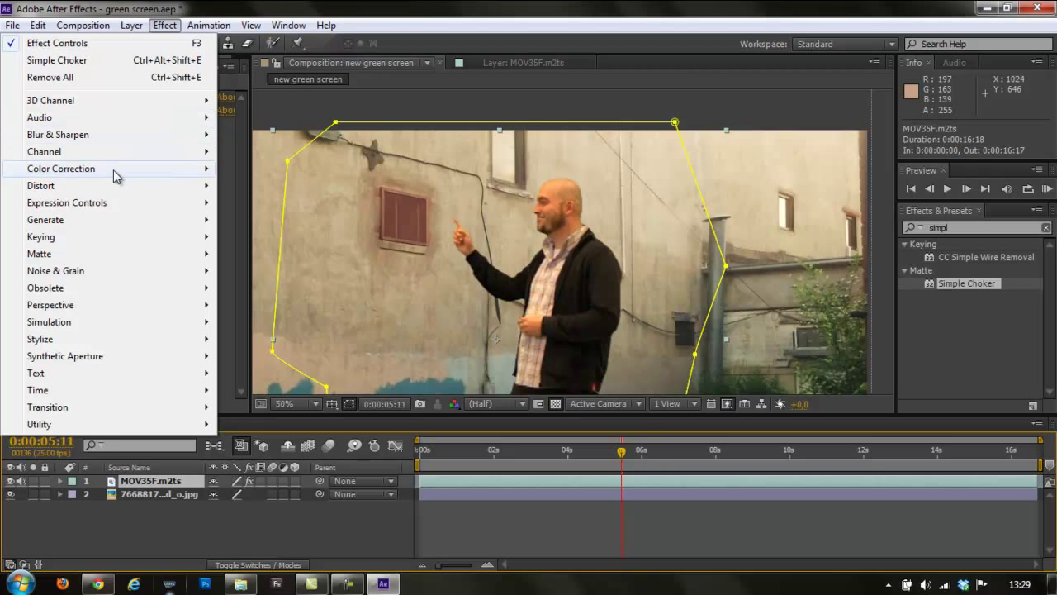
pyautogui.moveTo(114, 171)
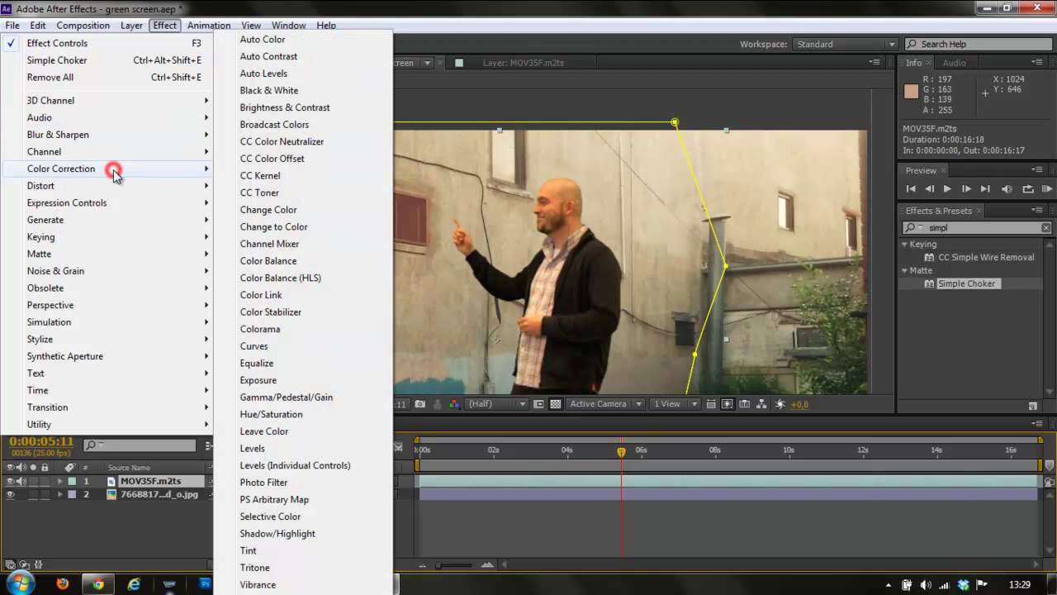
pyautogui.click(257, 347)
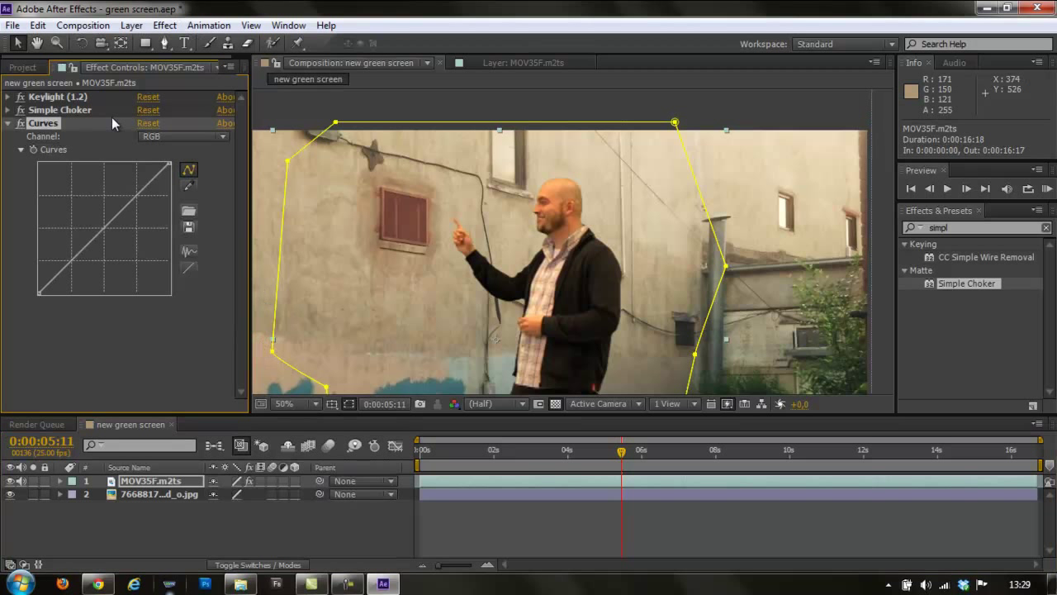
# Switch Curves to the Red channel and steepen the Red curve to warm the man
pyautogui.click(177, 138)
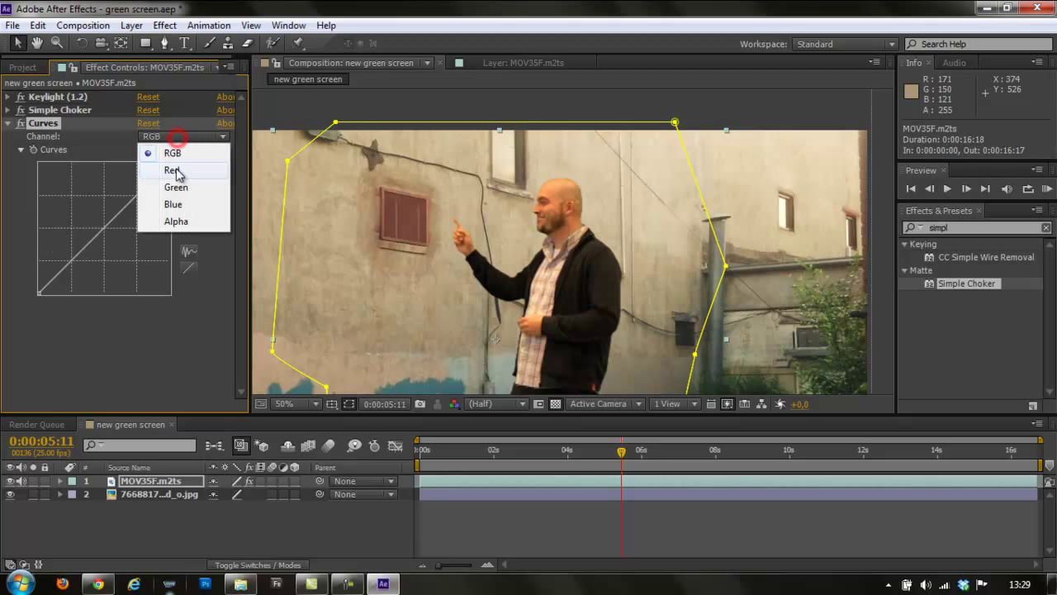
pyautogui.click(175, 171)
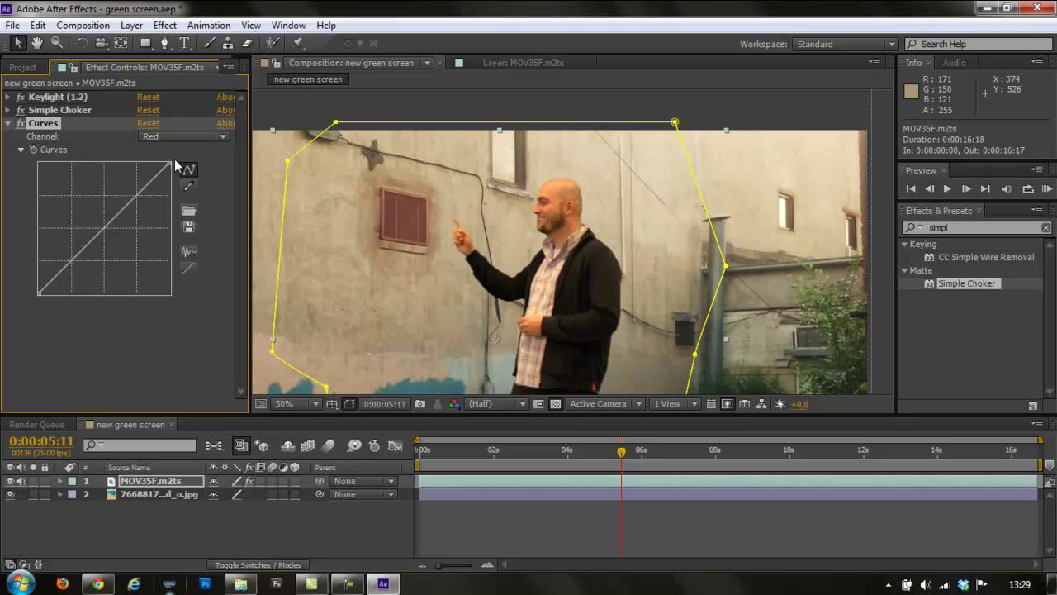
pyautogui.moveTo(170, 162)
pyautogui.mouseDown()
pyautogui.moveTo(131, 162)
pyautogui.moveTo(170, 162)
pyautogui.mouseUp()
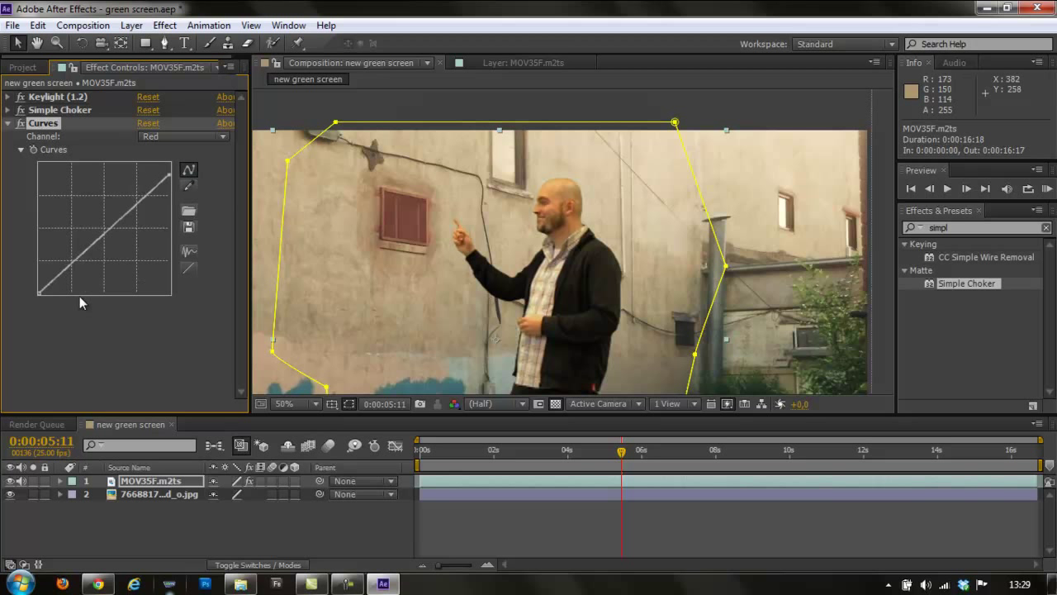
pyautogui.click(37, 293)
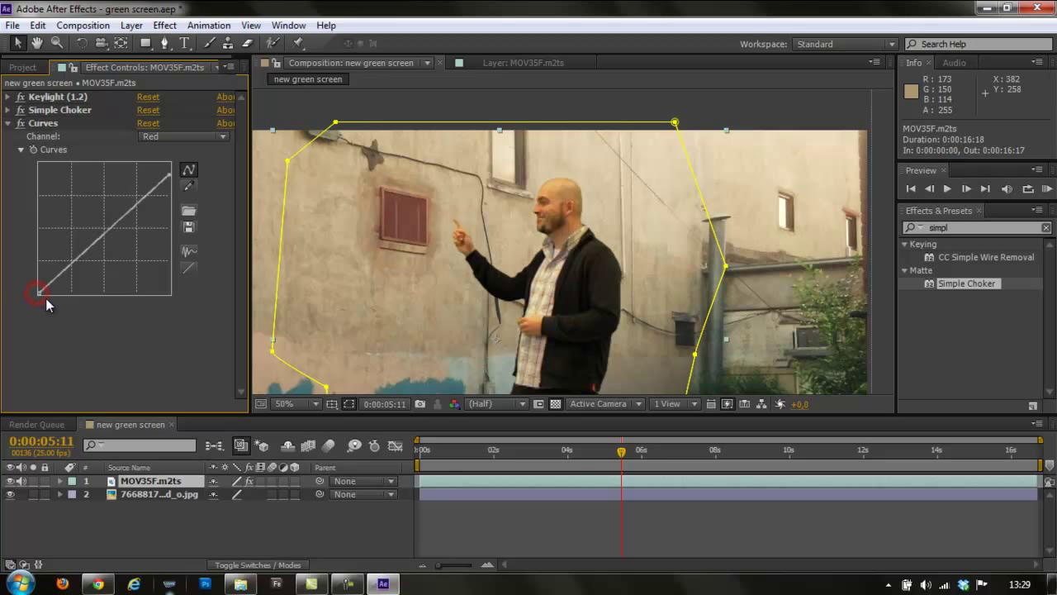
pyautogui.moveTo(37, 294)
pyautogui.mouseDown()
pyautogui.moveTo(58, 314)
pyautogui.moveTo(42, 307)
pyautogui.mouseUp()
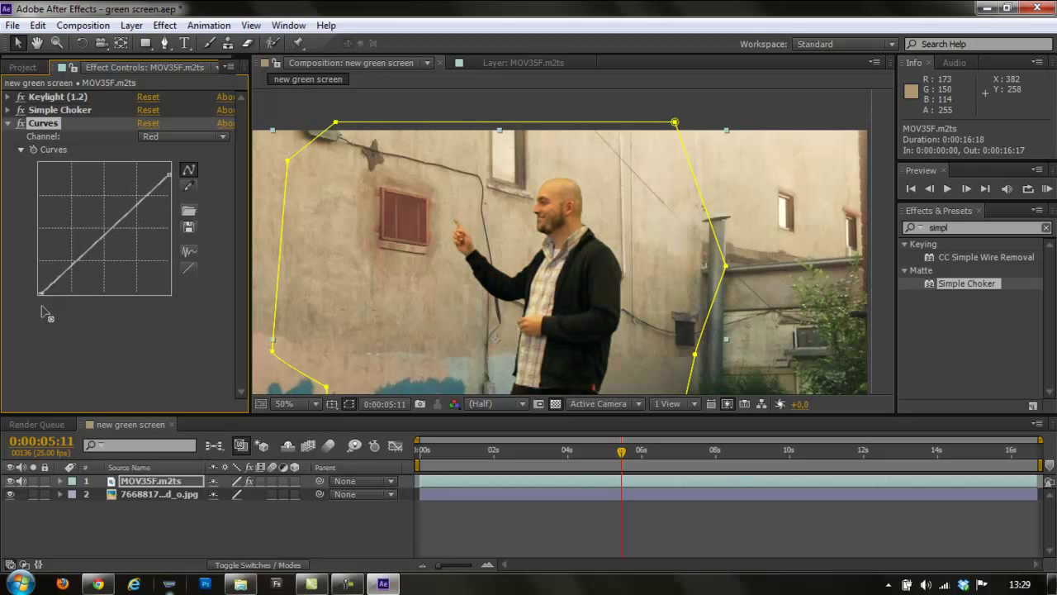
pyautogui.click(165, 137)
# Try adjusting the Green and Blue curves, then return both to straight neutral lines
pyautogui.click(167, 192)
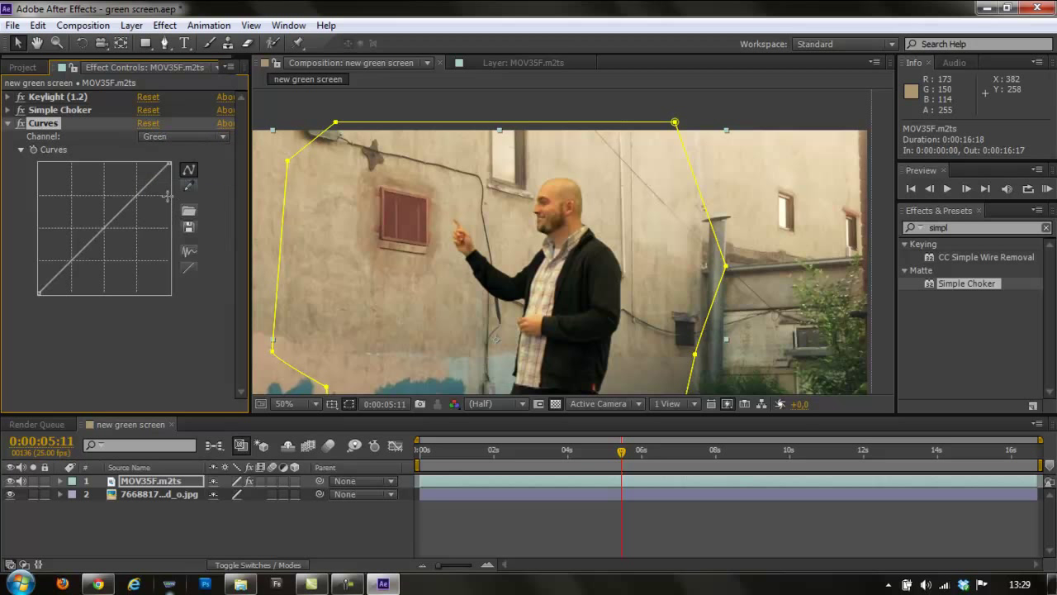
pyautogui.moveTo(169, 162); pyautogui.dragTo(171, 173)
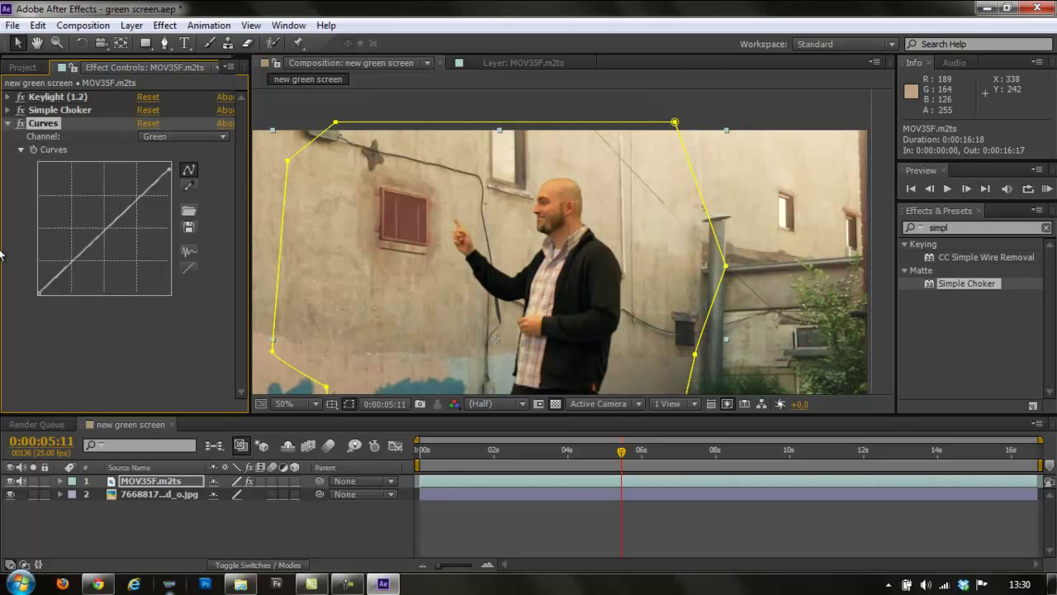
pyautogui.moveTo(40, 292)
pyautogui.mouseDown()
pyautogui.moveTo(48, 304)
pyautogui.moveTo(29, 299)
pyautogui.mouseUp()
pyautogui.click(196, 137)
pyautogui.click(196, 207)
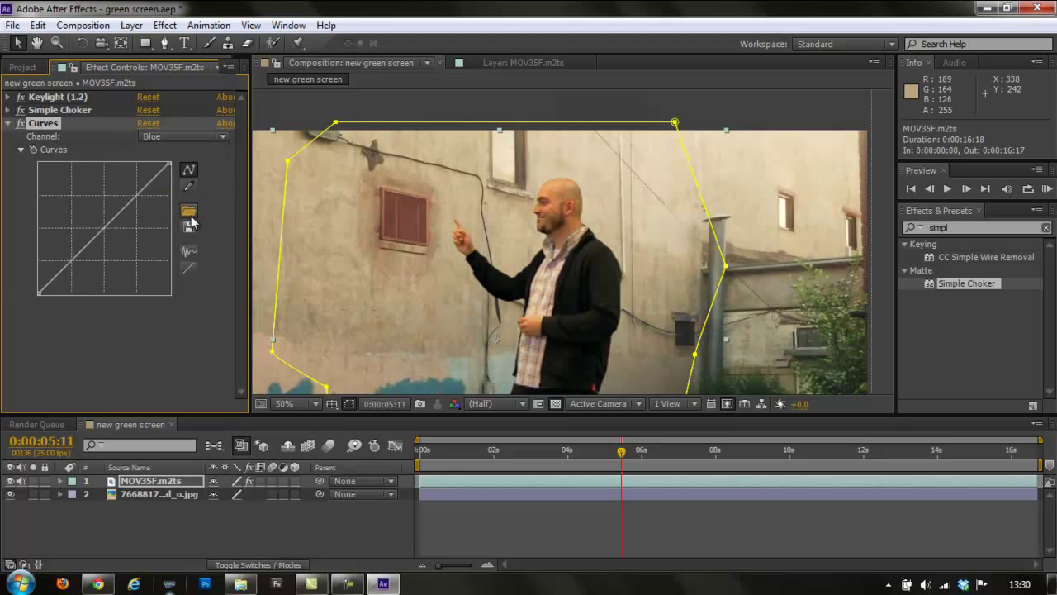
pyautogui.moveTo(166, 170)
pyautogui.mouseDown()
pyautogui.moveTo(191, 191)
pyautogui.moveTo(155, 148)
pyautogui.mouseUp()
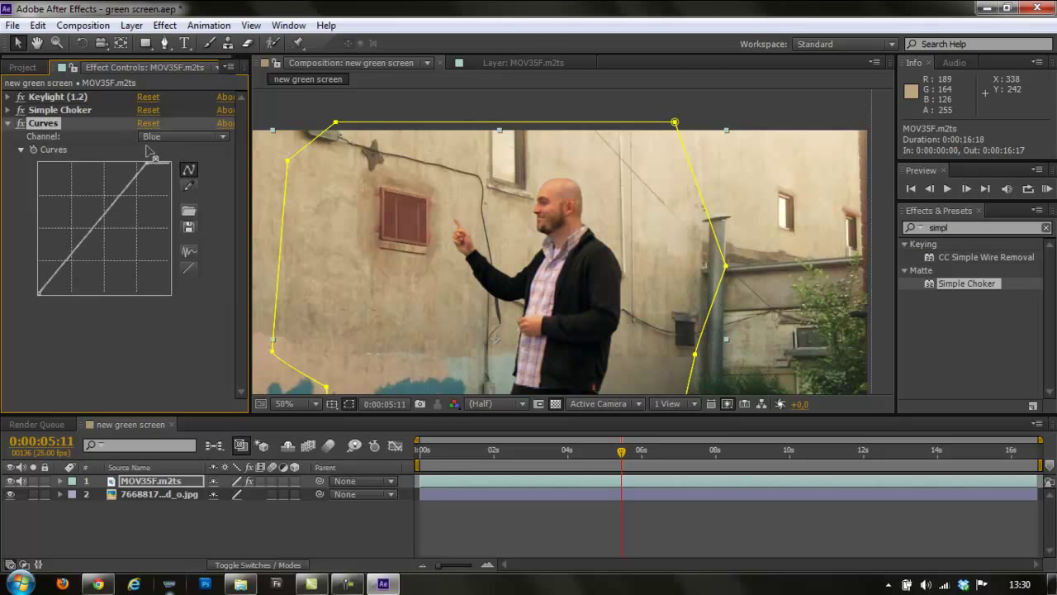
pyautogui.moveTo(155, 149); pyautogui.dragTo(164, 147)
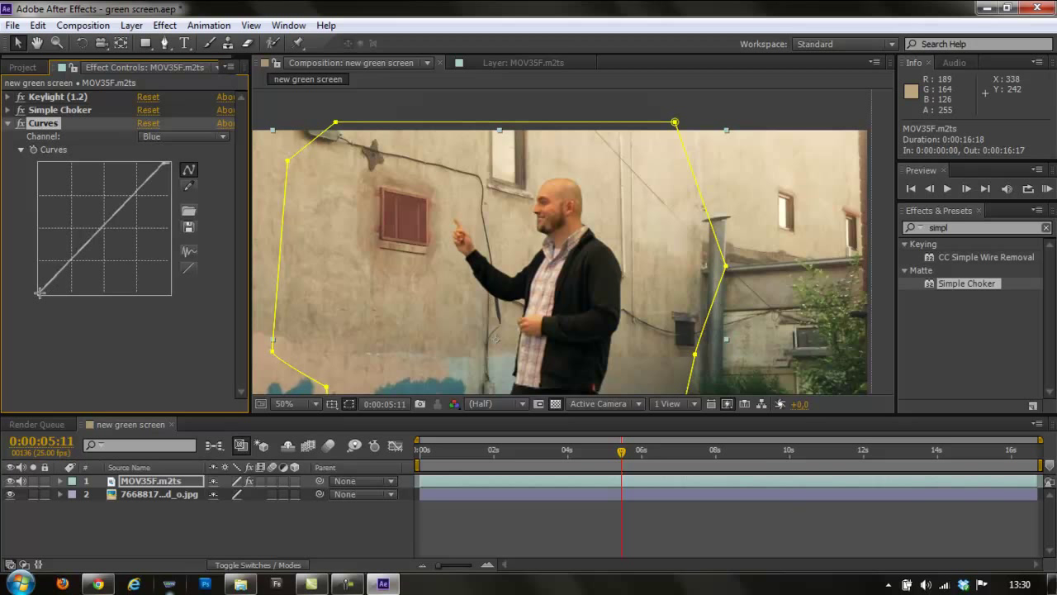
pyautogui.moveTo(38, 292); pyautogui.dragTo(44, 310)
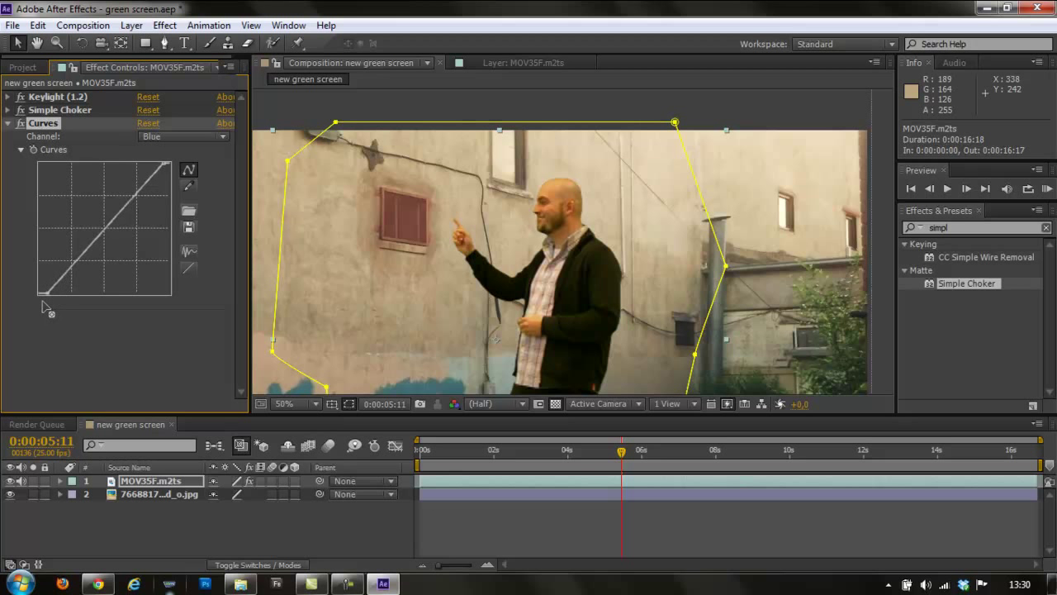
pyautogui.moveTo(43, 310)
pyautogui.mouseDown()
pyautogui.moveTo(30, 288)
pyautogui.moveTo(31, 300)
pyautogui.mouseUp()
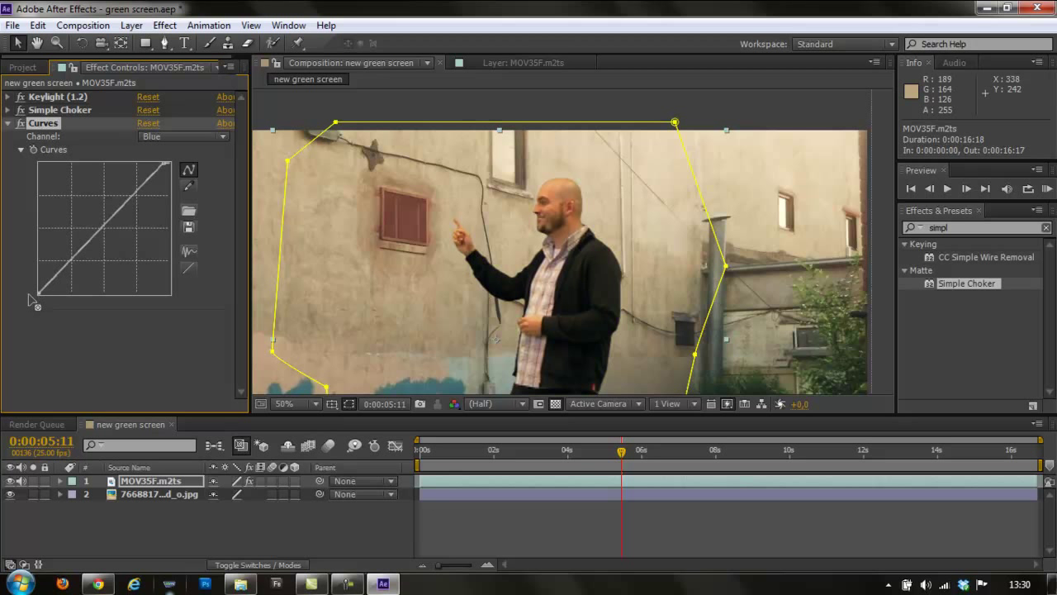
# Add a slightly raised midtone point to the combined RGB curve
pyautogui.click(186, 136)
pyautogui.click(173, 153)
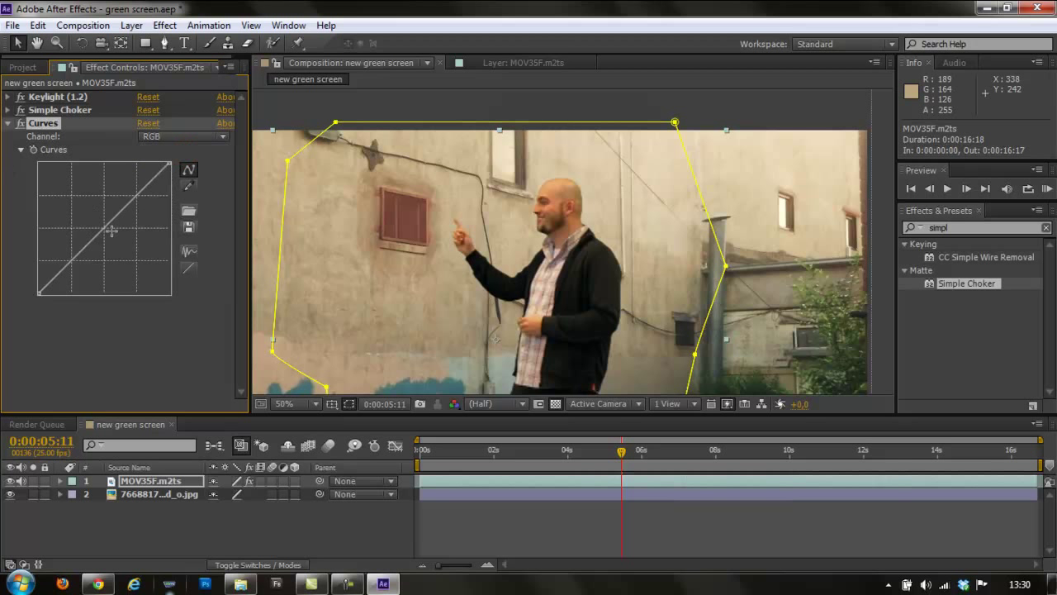
pyautogui.moveTo(116, 217); pyautogui.dragTo(114, 215)
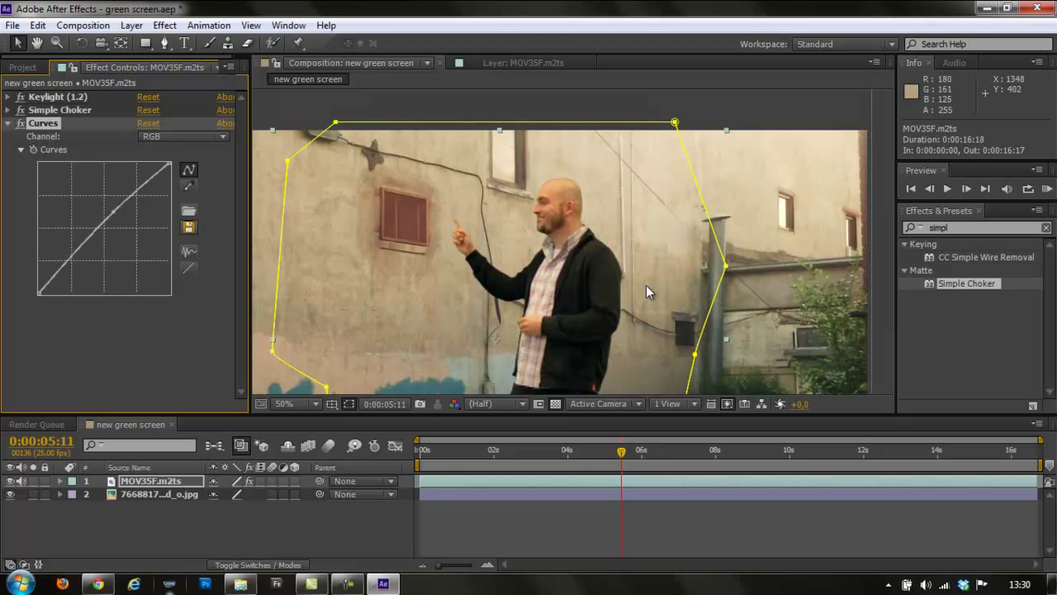
pyautogui.moveTo(606, 308); pyautogui.dragTo(614, 193)
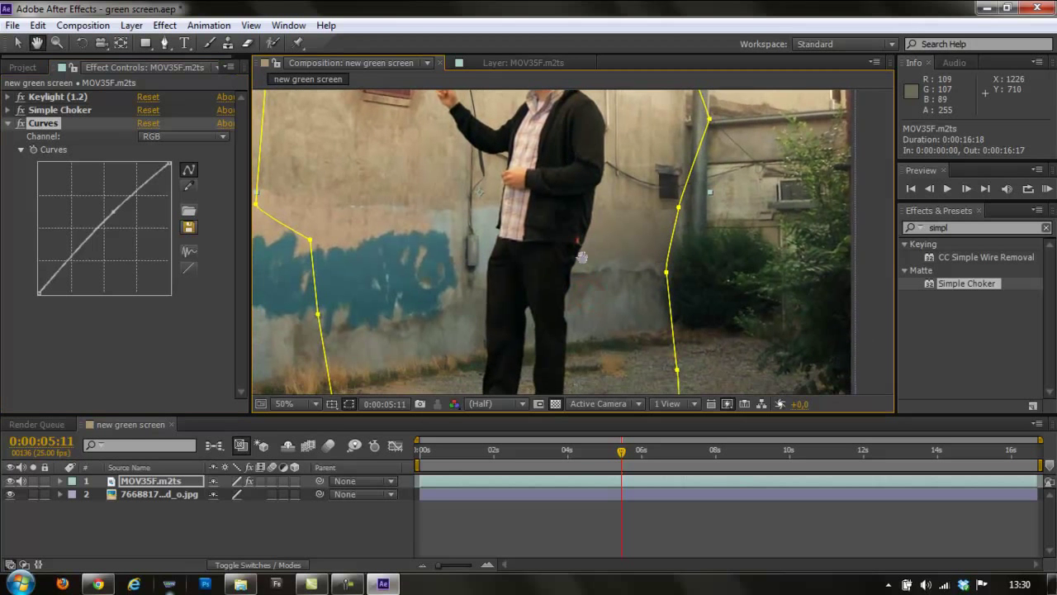
# Apply Brightness & Contrast from Color Correction to the man's footage layer
pyautogui.scroll(-1, 616, 215)
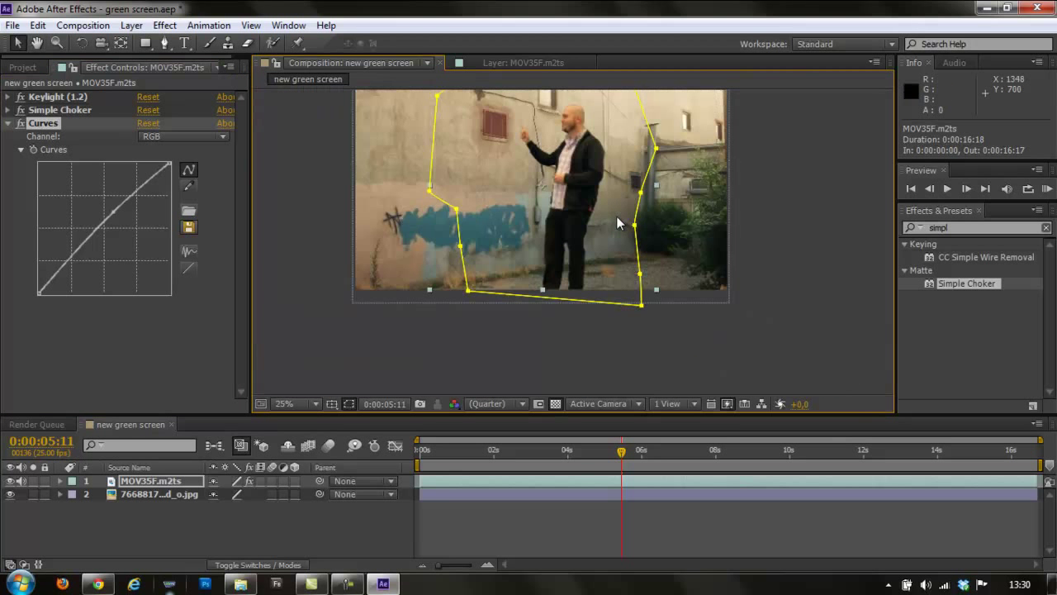
pyautogui.moveTo(577, 222); pyautogui.dragTo(523, 224)
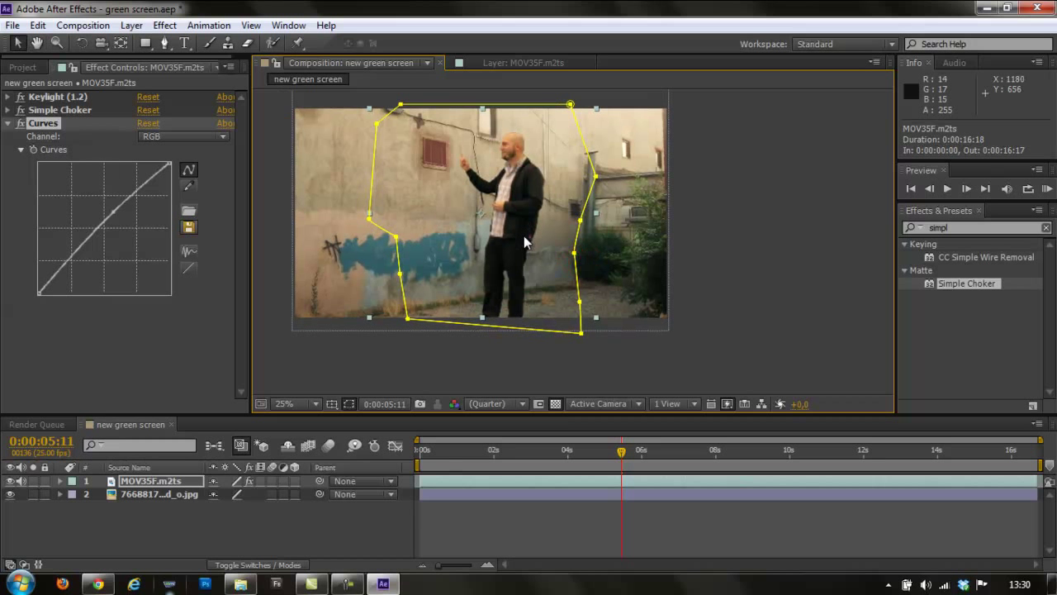
pyautogui.scroll(1, 519, 246)
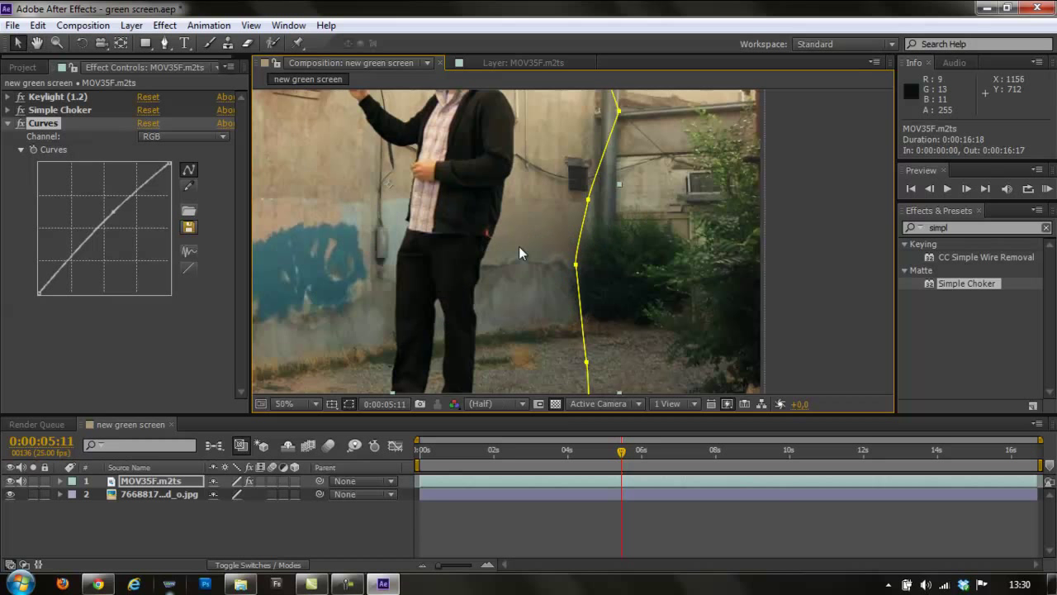
pyautogui.moveTo(457, 203); pyautogui.dragTo(551, 235)
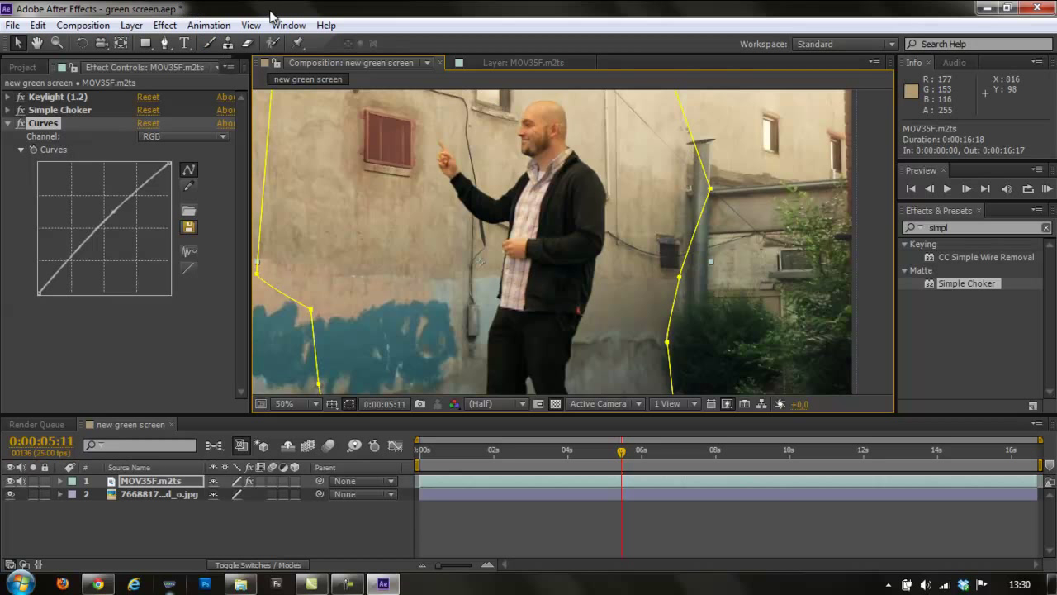
pyautogui.click(165, 25)
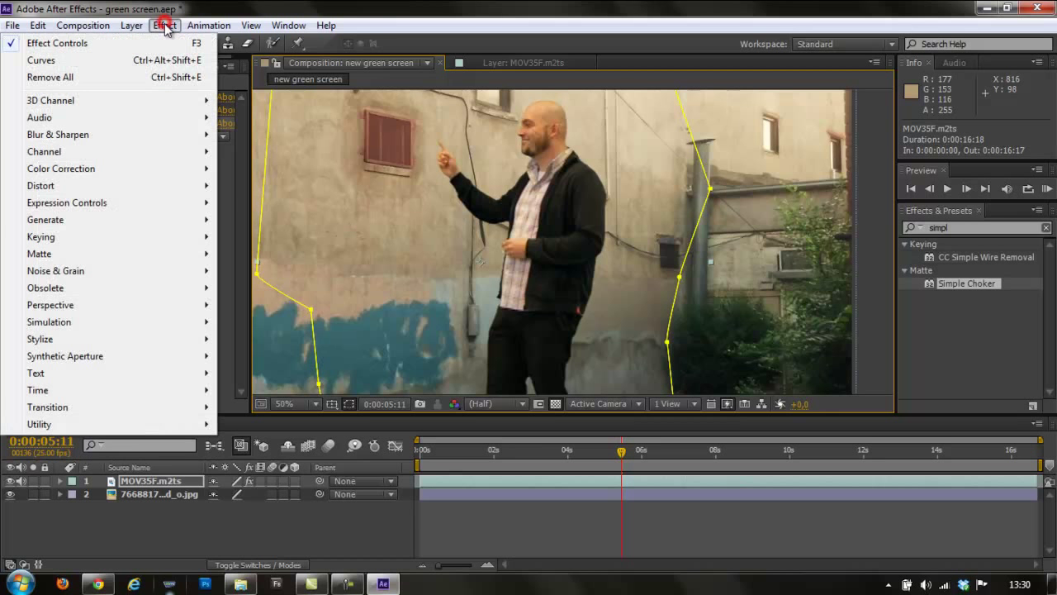
pyautogui.moveTo(145, 175)
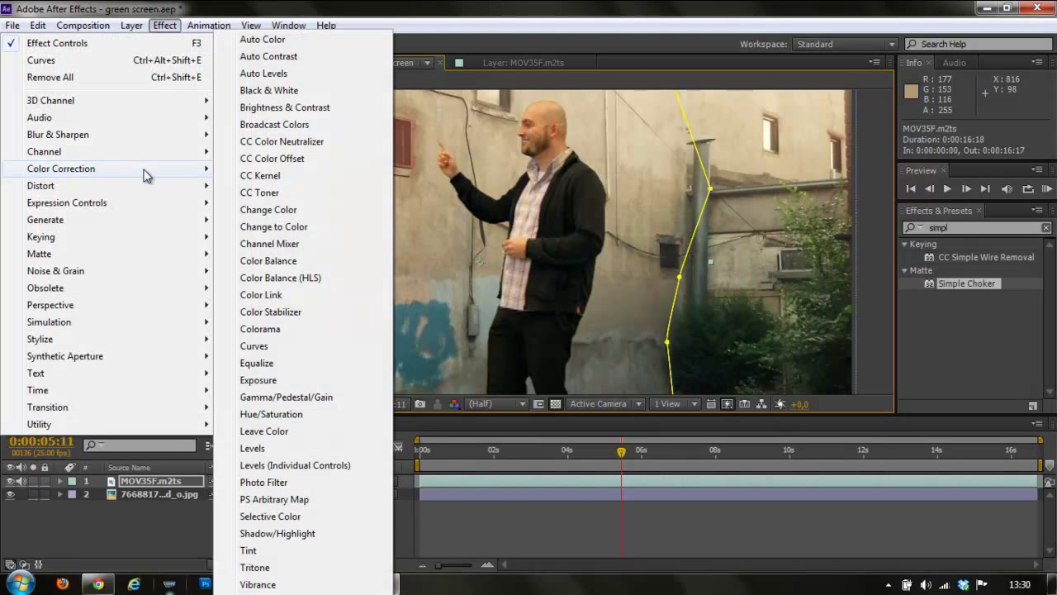
pyautogui.click(285, 114)
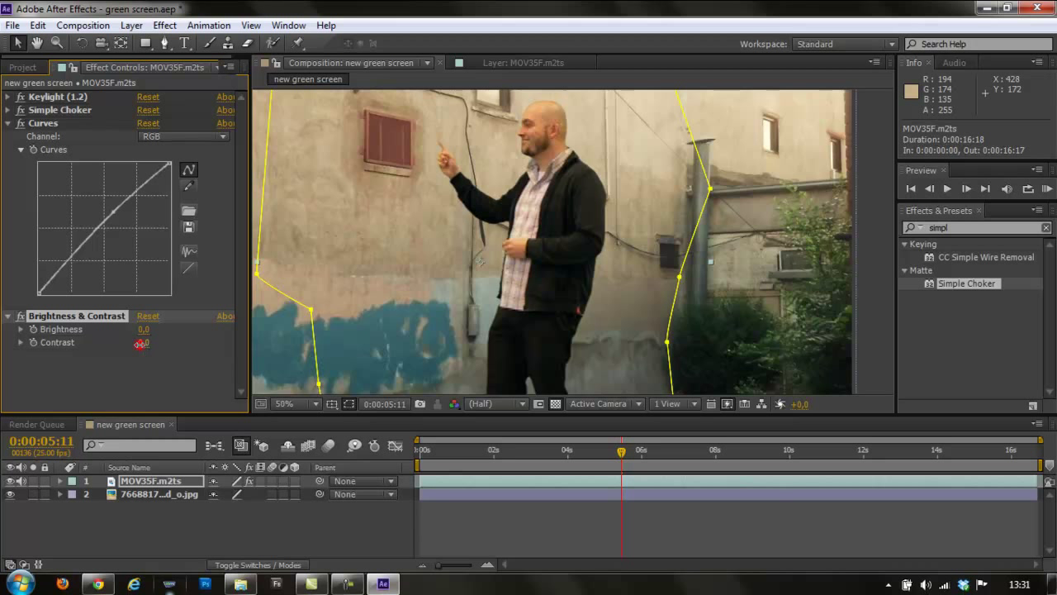
# Lower the footage contrast to -21
pyautogui.moveTo(147, 347); pyautogui.dragTo(131, 351)
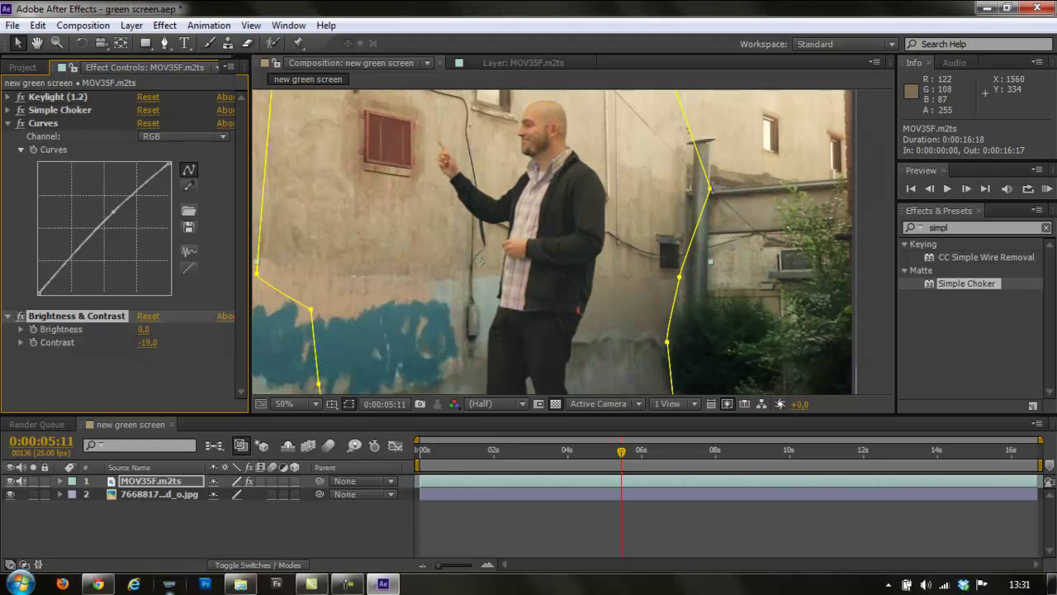
pyautogui.press('h')
pyautogui.moveTo(619, 299); pyautogui.dragTo(614, 224)
pyautogui.press('v')
pyautogui.scroll(-2, 611, 240)
pyautogui.moveTo(152, 350); pyautogui.dragTo(148, 346)
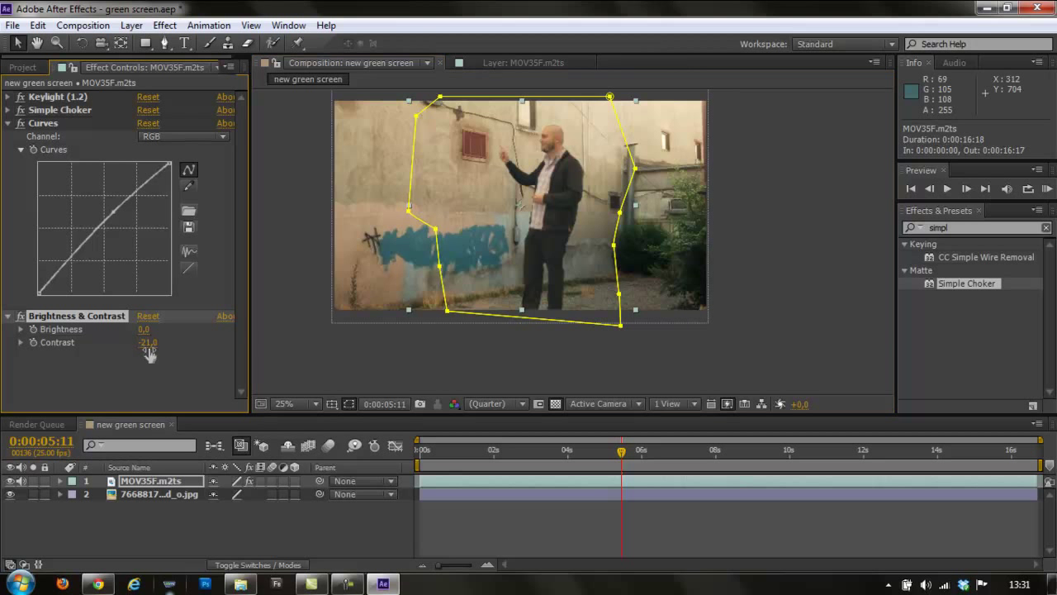
pyautogui.press('.')
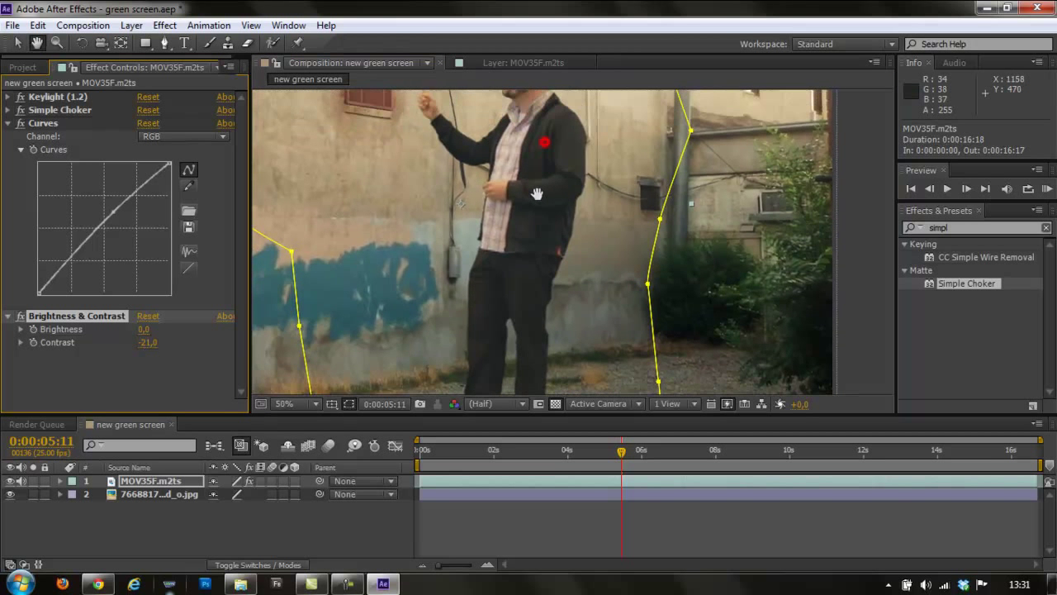
pyautogui.scroll(5, 562, 132)
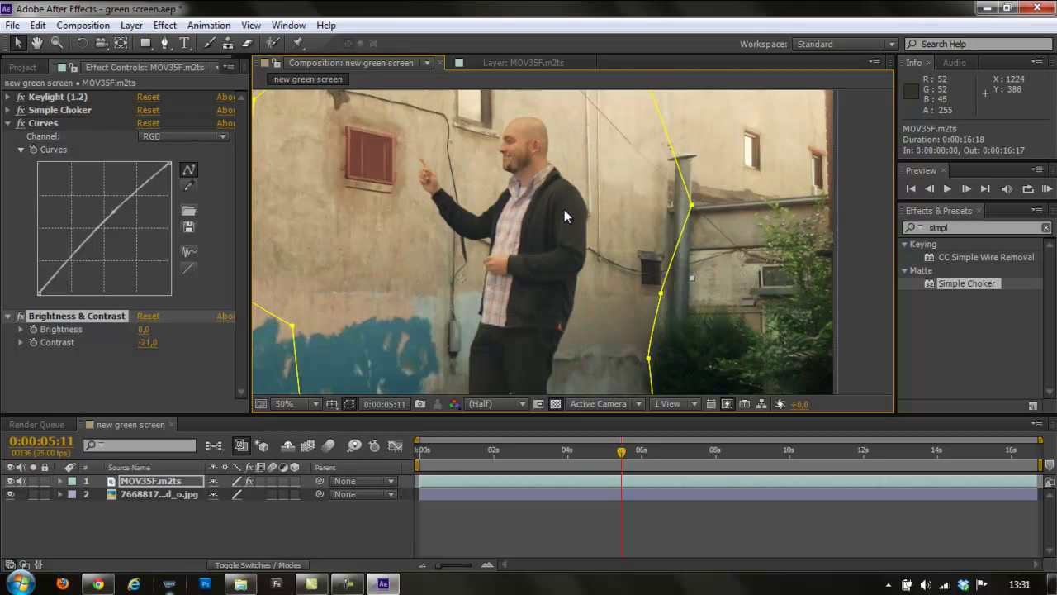
# Collapse the Curves settings and raise the footage brightness to 3
pyautogui.click(6, 317)
pyautogui.click(7, 123)
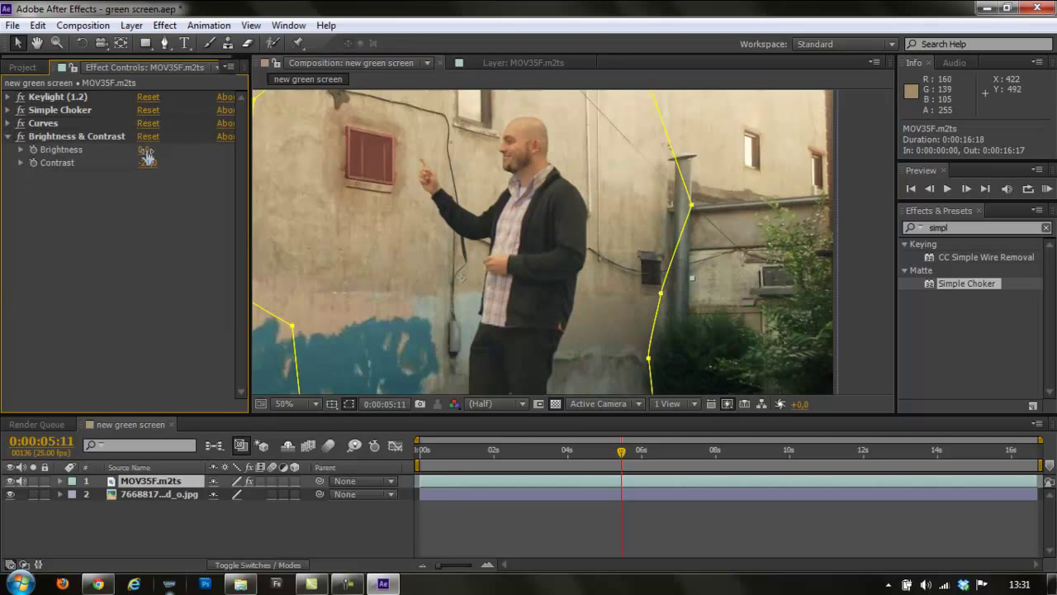
pyautogui.moveTo(144, 150); pyautogui.dragTo(154, 151)
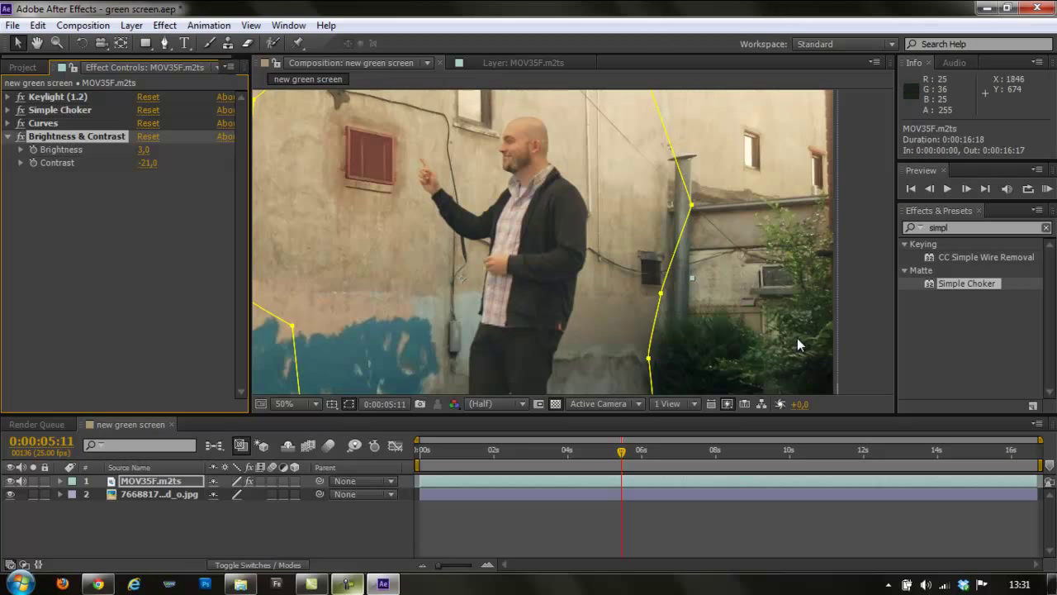
pyautogui.scroll(-1, 543, 269)
pyautogui.scroll(1, 542, 275)
pyautogui.scroll(-1, 542, 277)
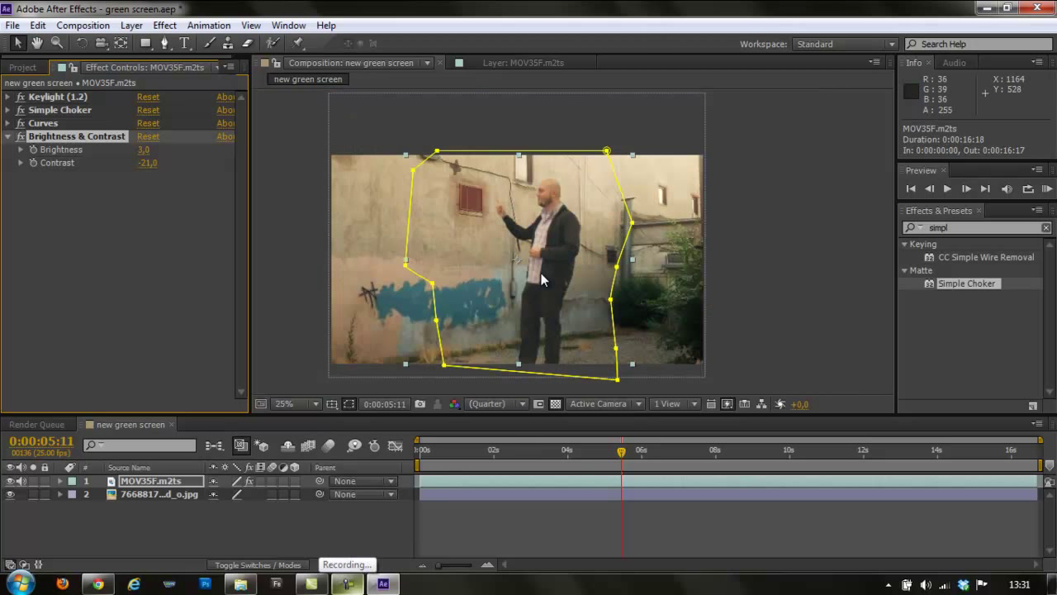
# Add a new Adjustment Layer 1 at the top of the layer stack
pyautogui.click(135, 25)
pyautogui.moveTo(186, 37)
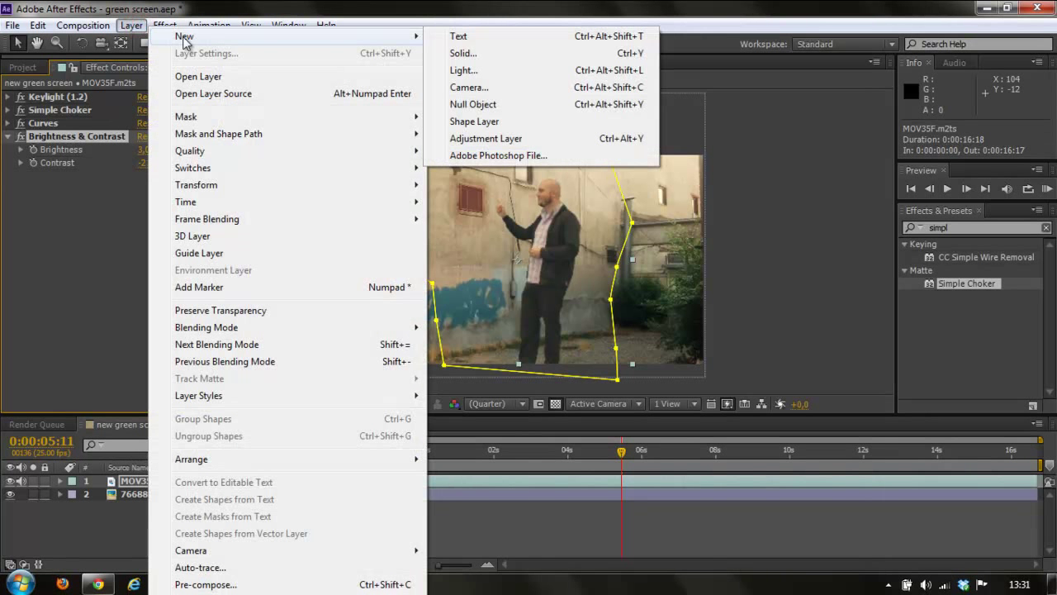
pyautogui.click(498, 139)
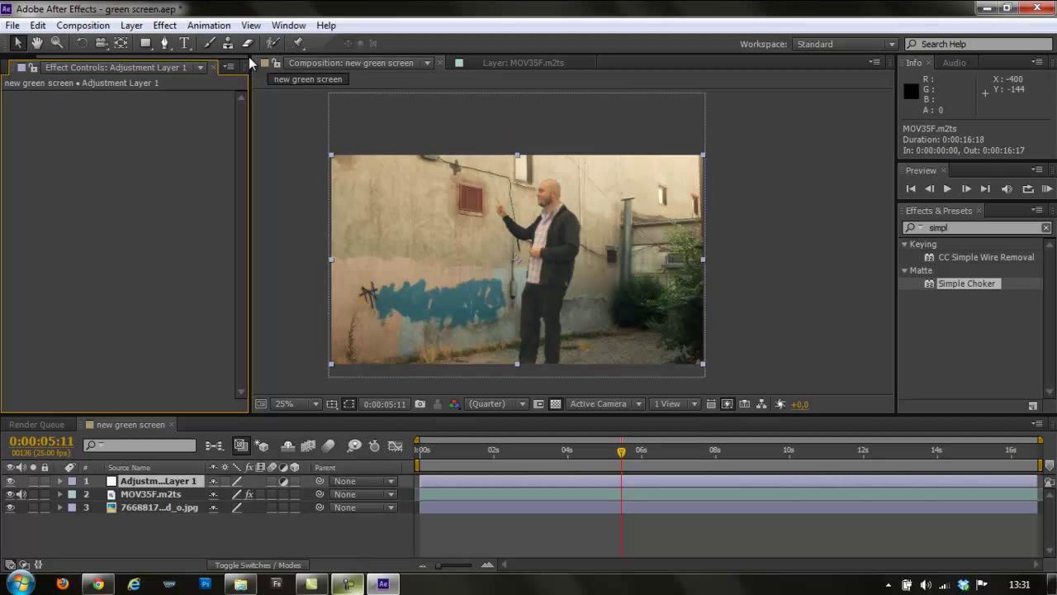
# Apply a default Levels effect from Color Correction to the adjustment layer
pyautogui.click(164, 25)
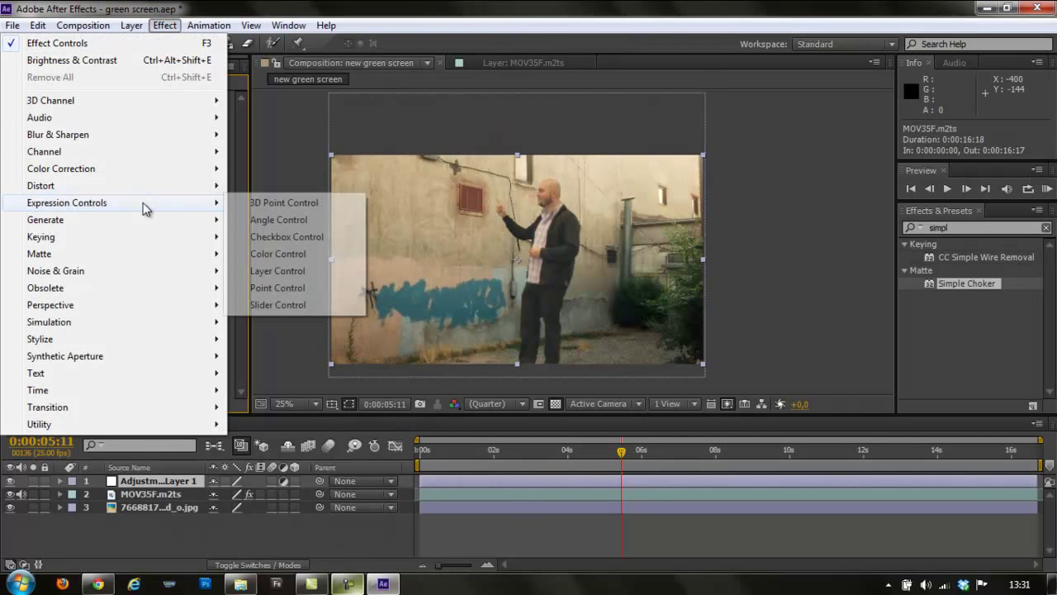
pyautogui.moveTo(129, 218)
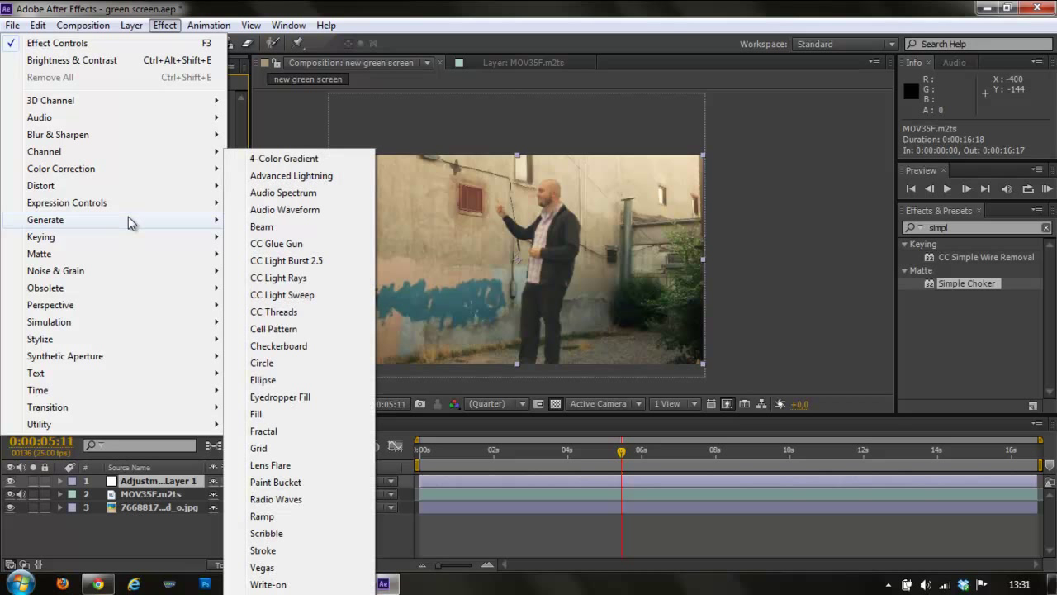
pyautogui.moveTo(132, 168)
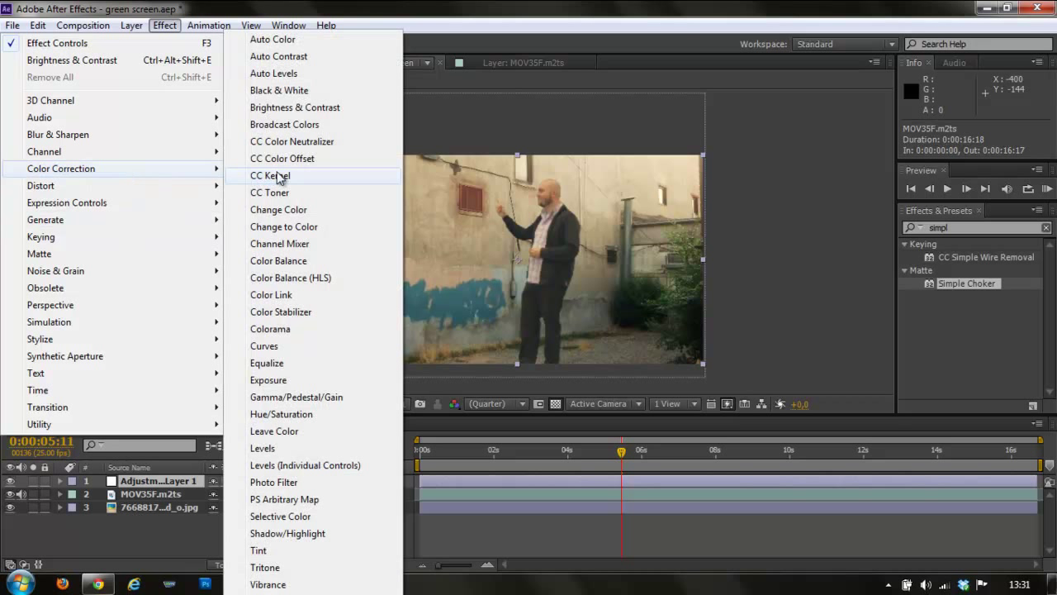
pyautogui.click(279, 447)
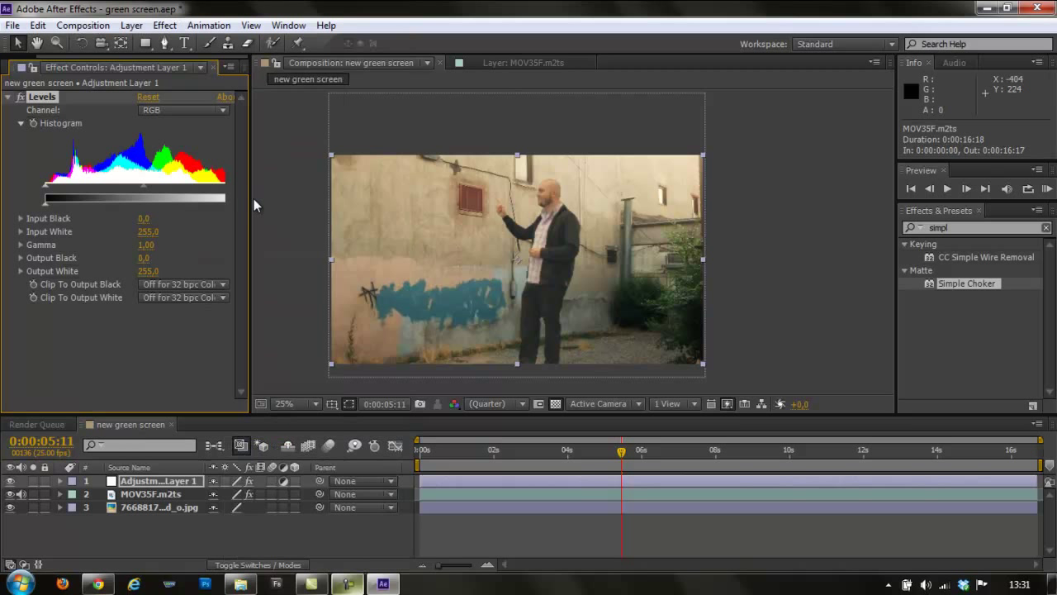
# Set Levels Input Black to 5.0 and Gamma to 0.93, then collapse the effect
pyautogui.moveTo(251, 200); pyautogui.dragTo(292, 201)
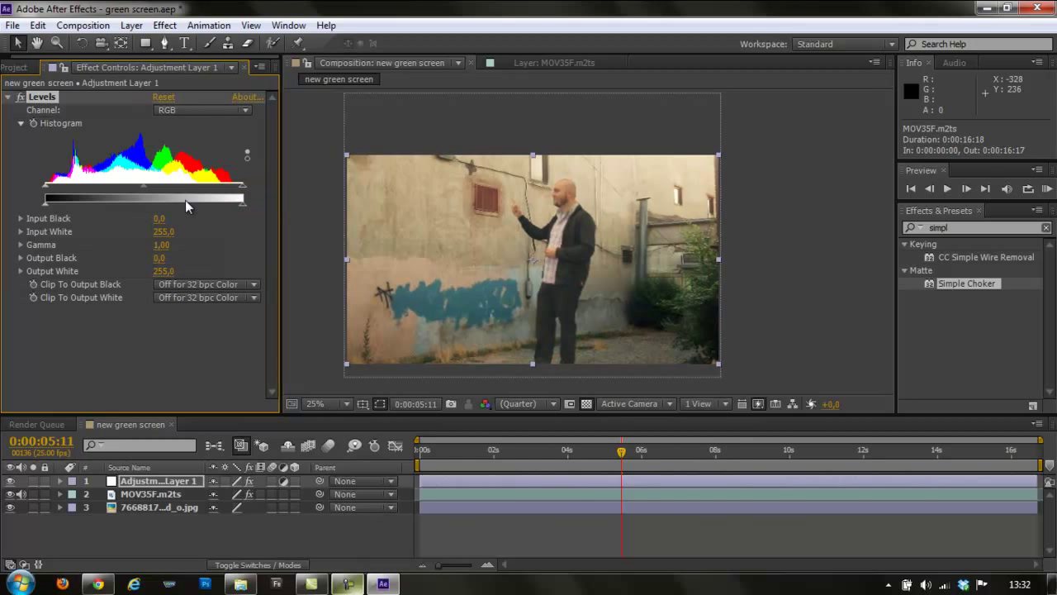
pyautogui.moveTo(144, 192); pyautogui.dragTo(155, 196)
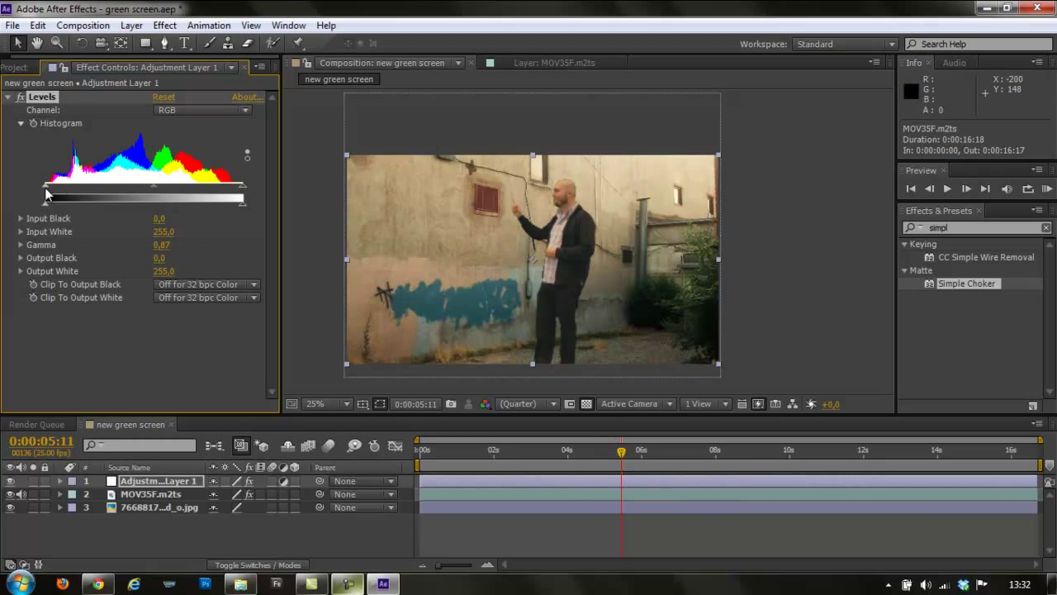
pyautogui.moveTo(46, 189)
pyautogui.mouseDown()
pyautogui.moveTo(58, 194)
pyautogui.moveTo(50, 191)
pyautogui.mouseUp()
pyautogui.click(153, 190)
pyautogui.moveTo(153, 190); pyautogui.dragTo(151, 192)
pyautogui.click(7, 98)
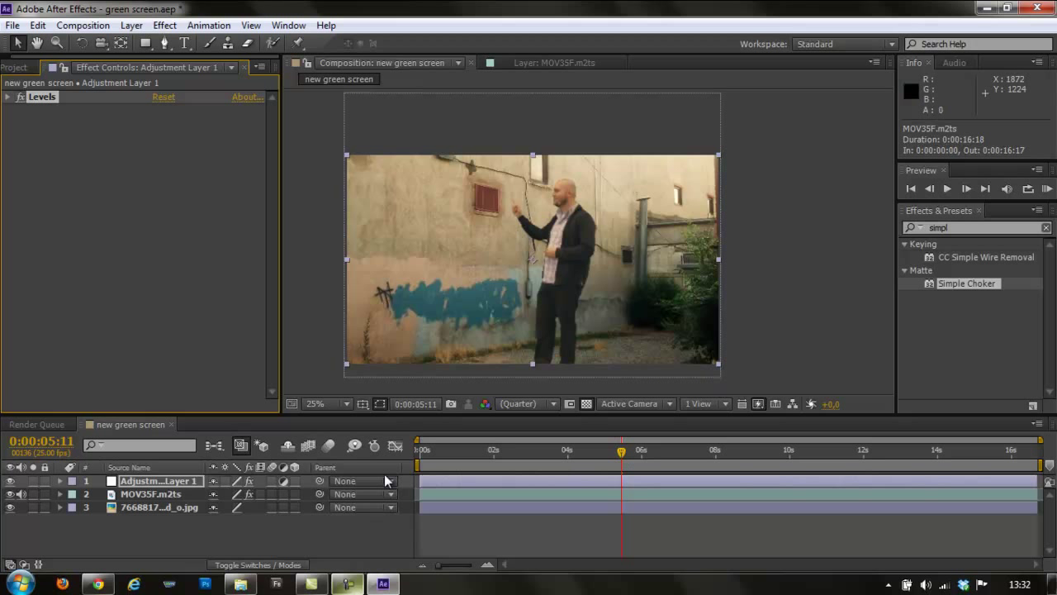
# Create a full-frame Dark Orange Solid 1 with colour 0B0300, hue shifted to about 14°
pyautogui.click(132, 25)
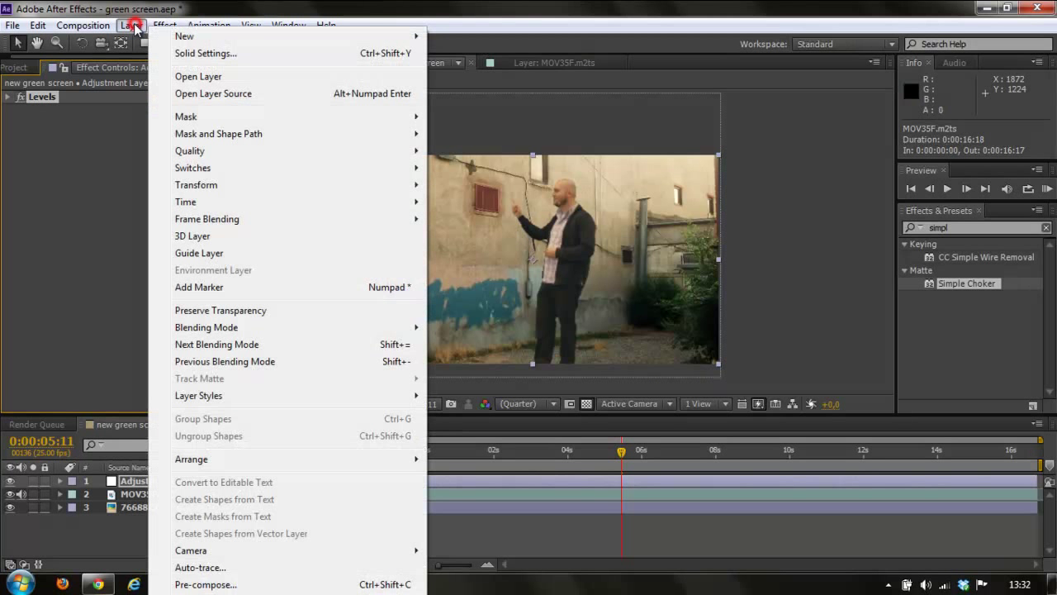
pyautogui.moveTo(189, 41)
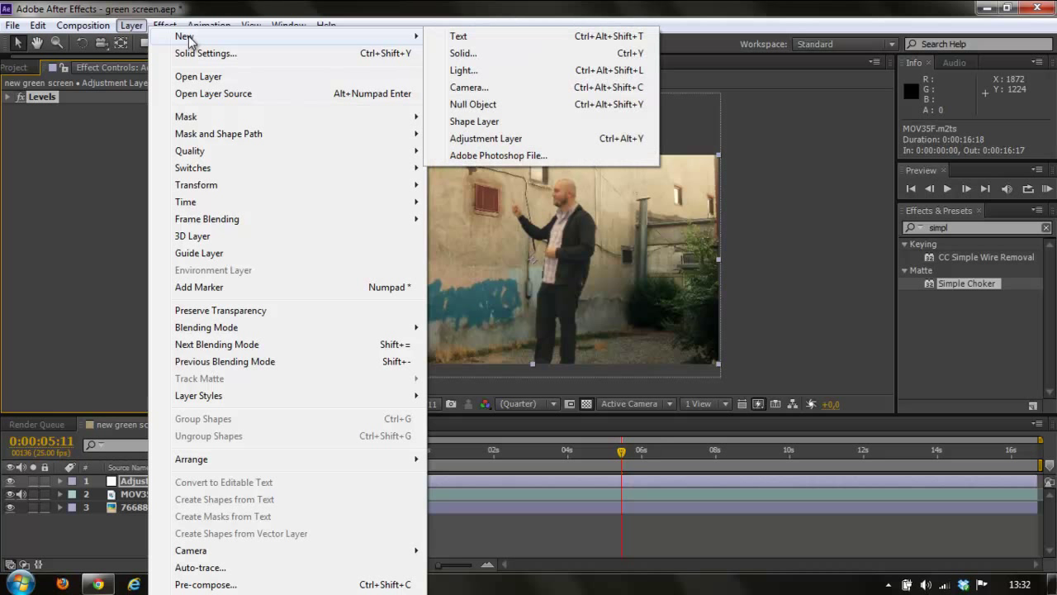
pyautogui.click(516, 55)
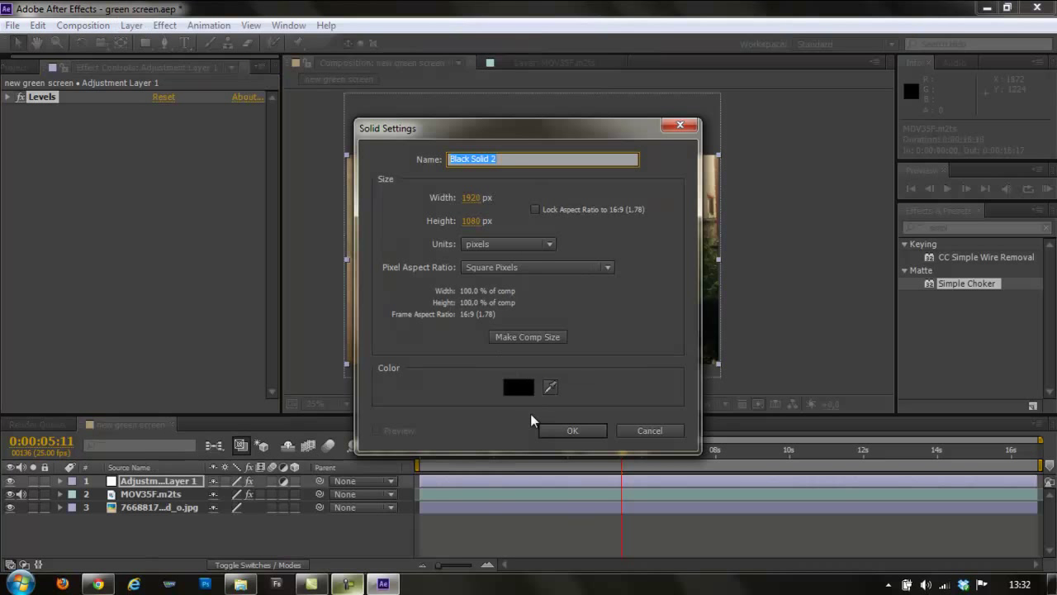
pyautogui.click(518, 389)
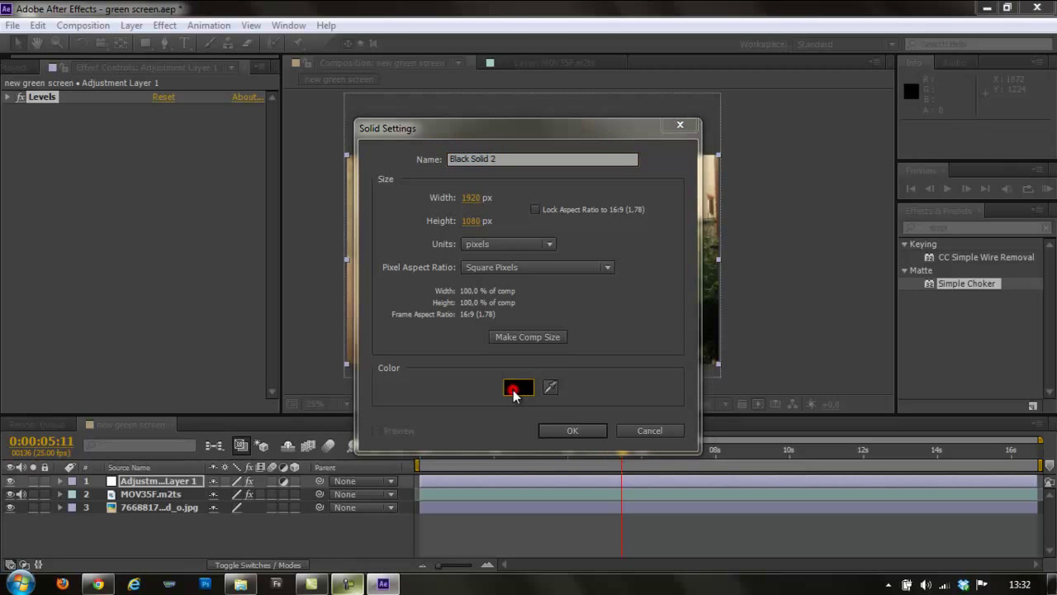
pyautogui.moveTo(436, 514); pyautogui.dragTo(415, 499)
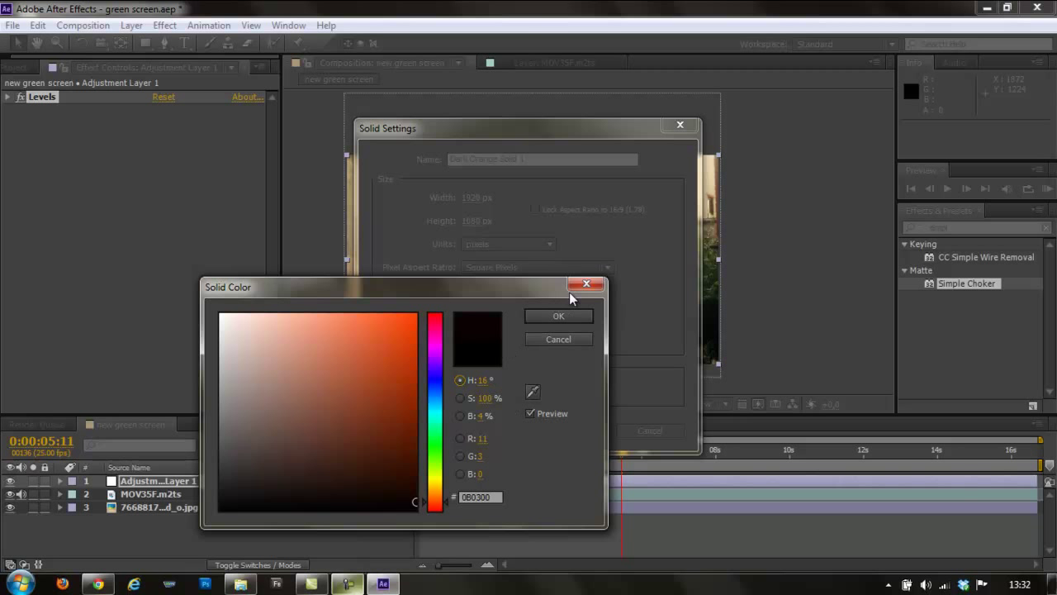
pyautogui.click(563, 317)
pyautogui.click(570, 430)
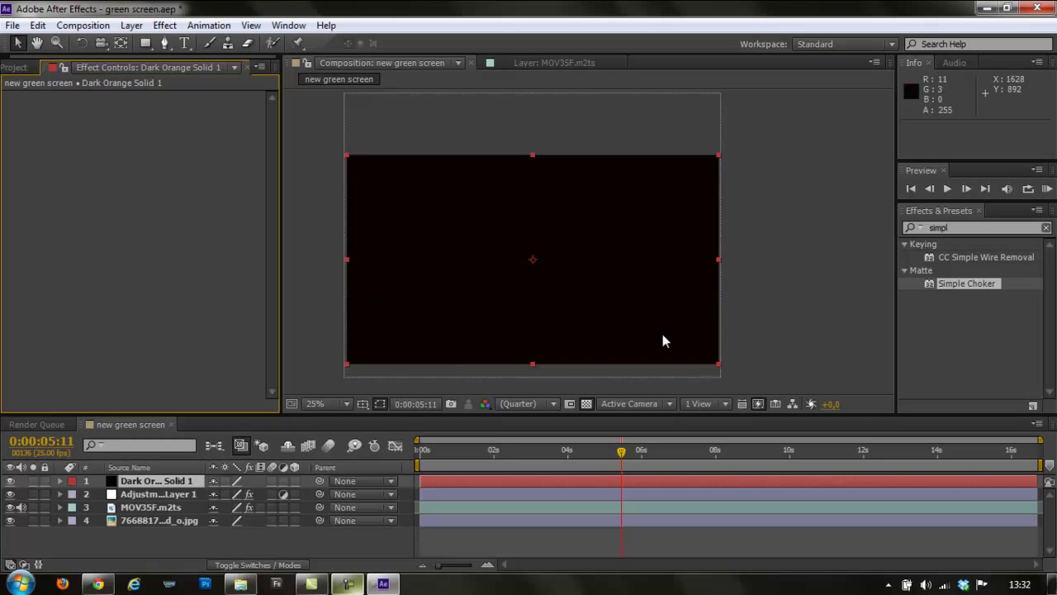
# Add a fitted elliptical Mask 1 to Dark Orange Solid 1, set it to Subtract, and expand its properties
pyautogui.click(147, 43)
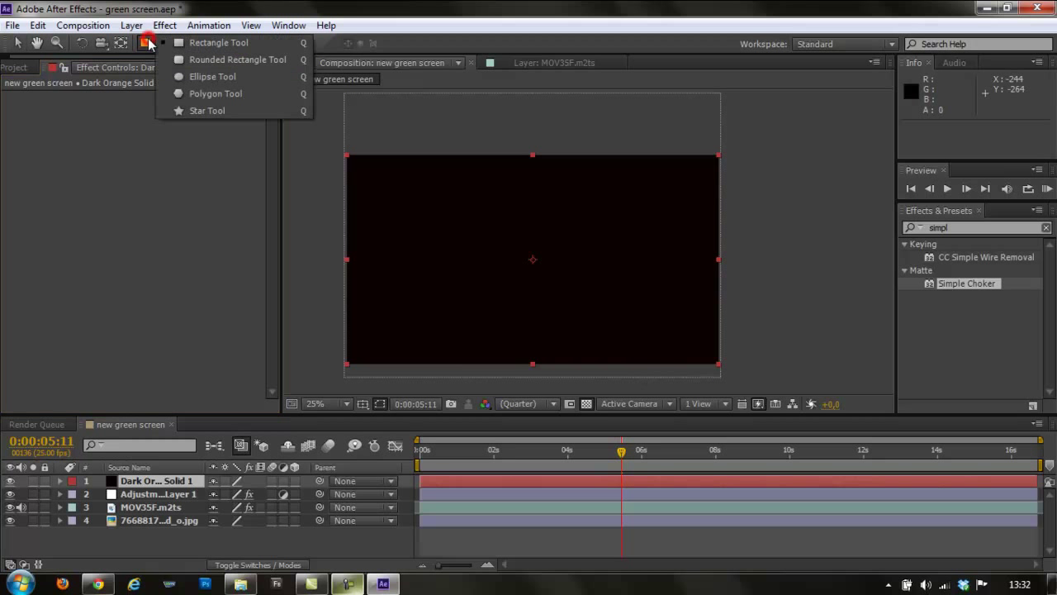
pyautogui.click(213, 73)
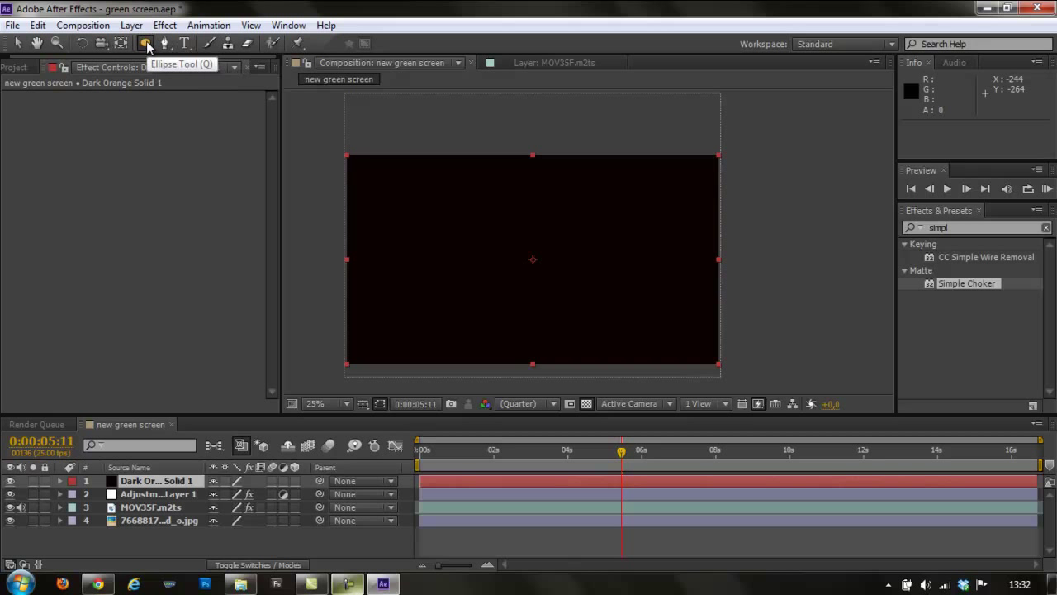
pyautogui.doubleClick(145, 43)
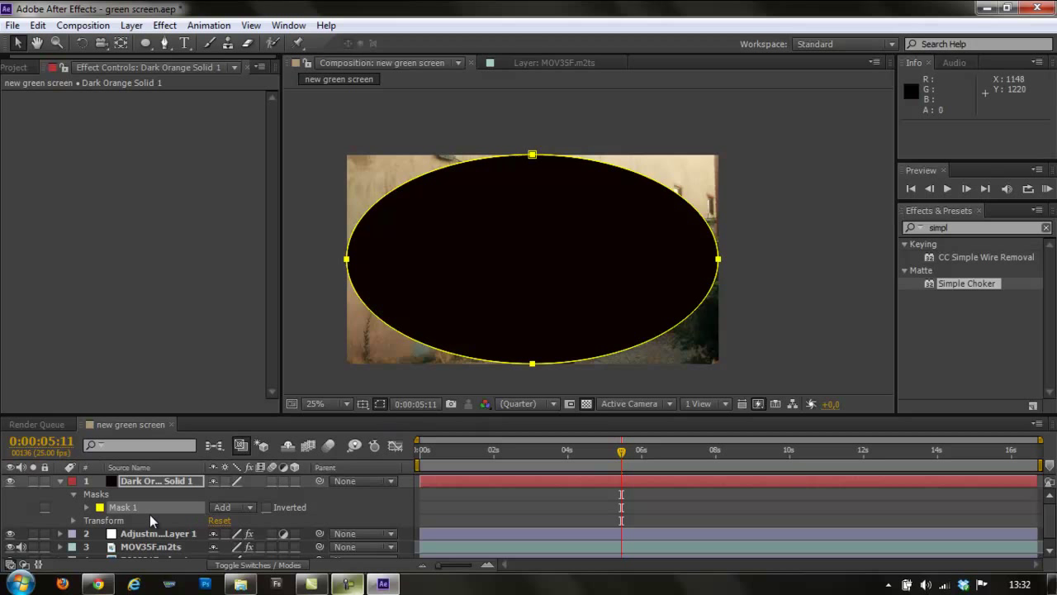
pyautogui.click(224, 512)
pyautogui.click(266, 423)
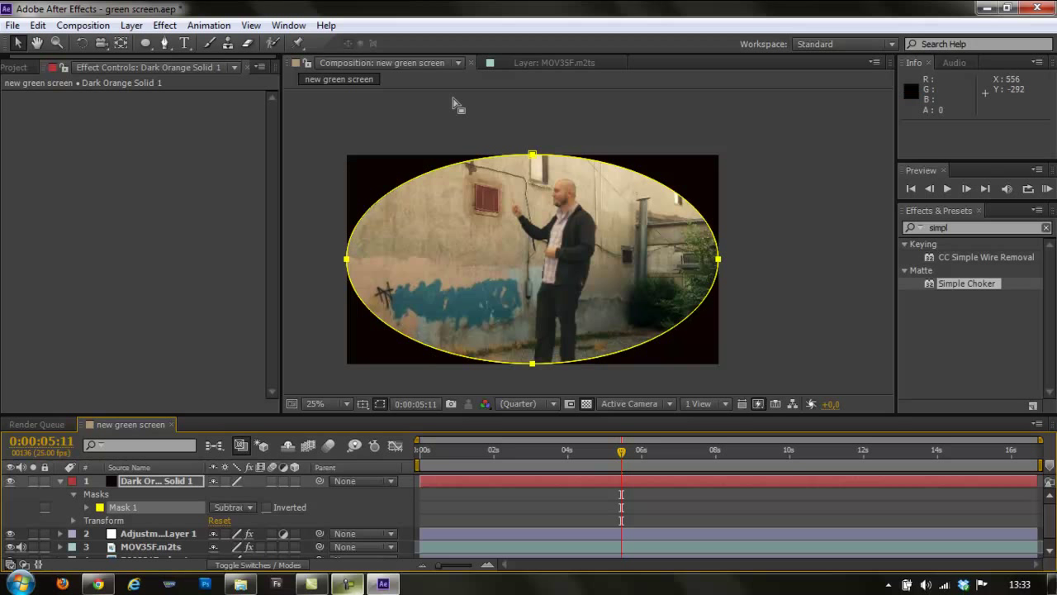
pyautogui.click(86, 507)
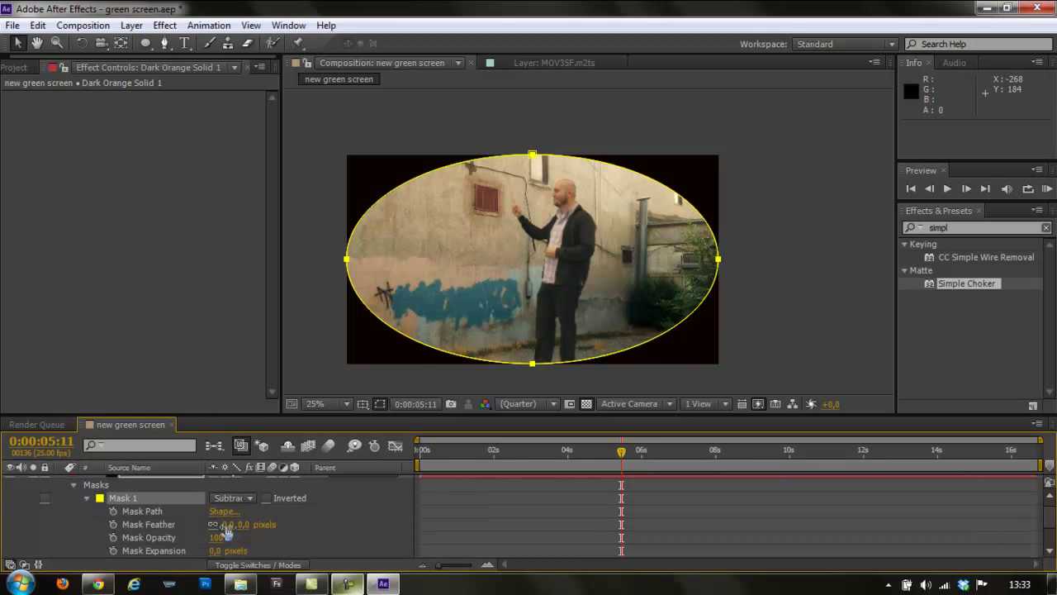
# Give Mask 1 a 210 px feather, 126 px expansion and 36% opacity, then hide the mask outline
pyautogui.moveTo(228, 525); pyautogui.dragTo(397, 531)
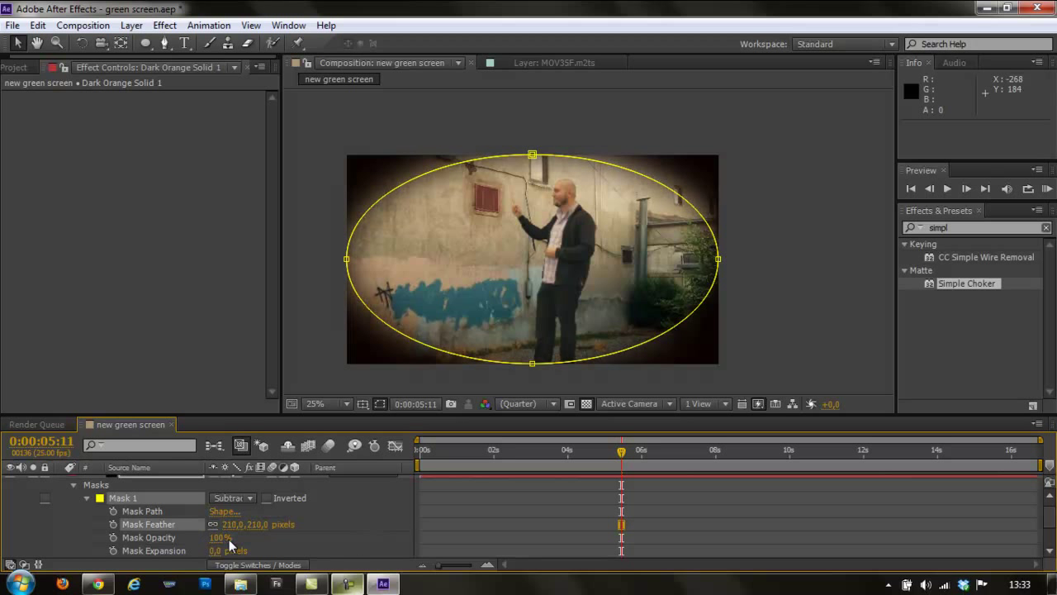
pyautogui.moveTo(229, 540)
pyautogui.mouseDown()
pyautogui.moveTo(199, 538)
pyautogui.moveTo(236, 552)
pyautogui.moveTo(302, 548)
pyautogui.mouseUp()
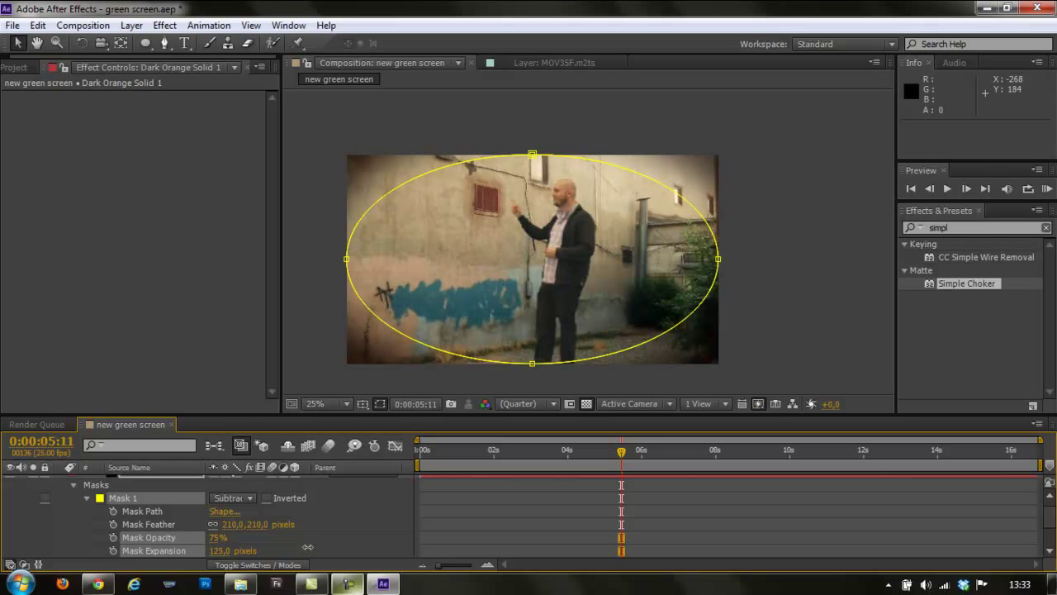
pyautogui.moveTo(216, 537); pyautogui.dragTo(186, 537)
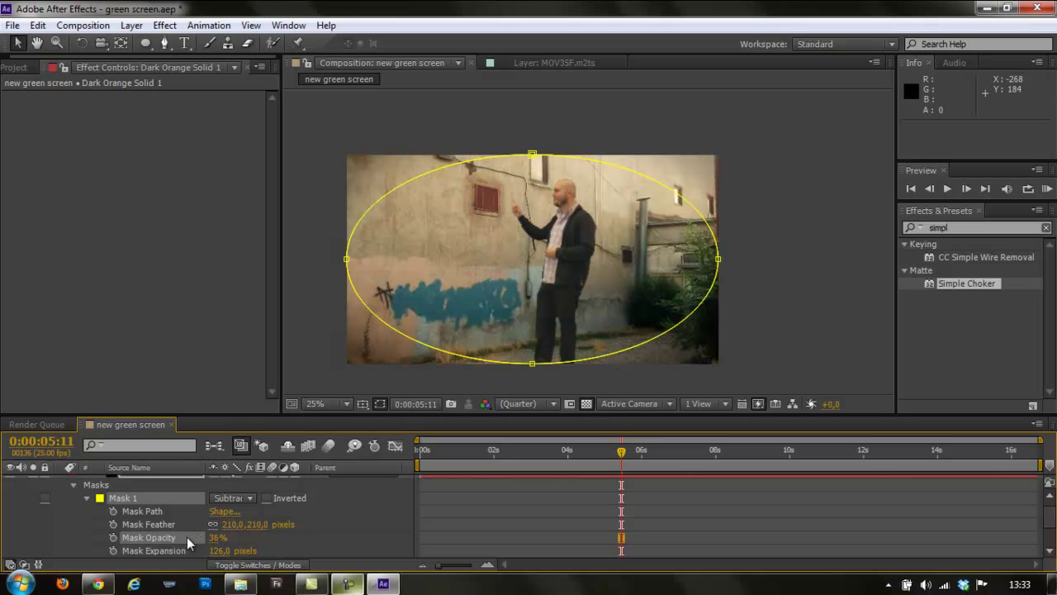
pyautogui.click(380, 404)
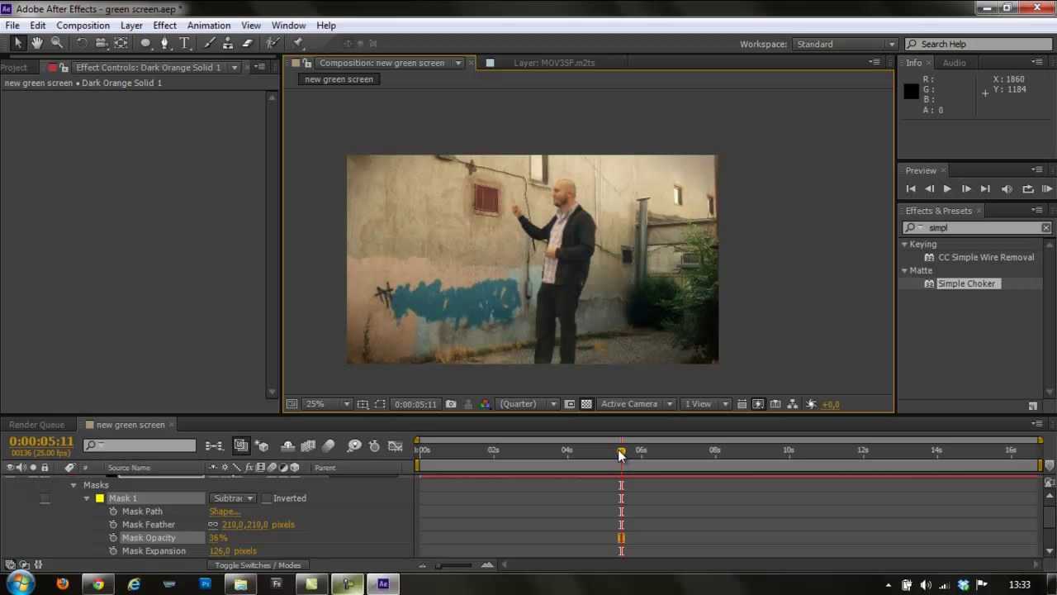
# Set preview Skip to 0 with Auto resolution, then collapse the solid's Masks group and layer properties
pyautogui.moveTo(618, 461)
pyautogui.mouseDown()
pyautogui.moveTo(417, 460)
pyautogui.moveTo(518, 454)
pyautogui.mouseUp()
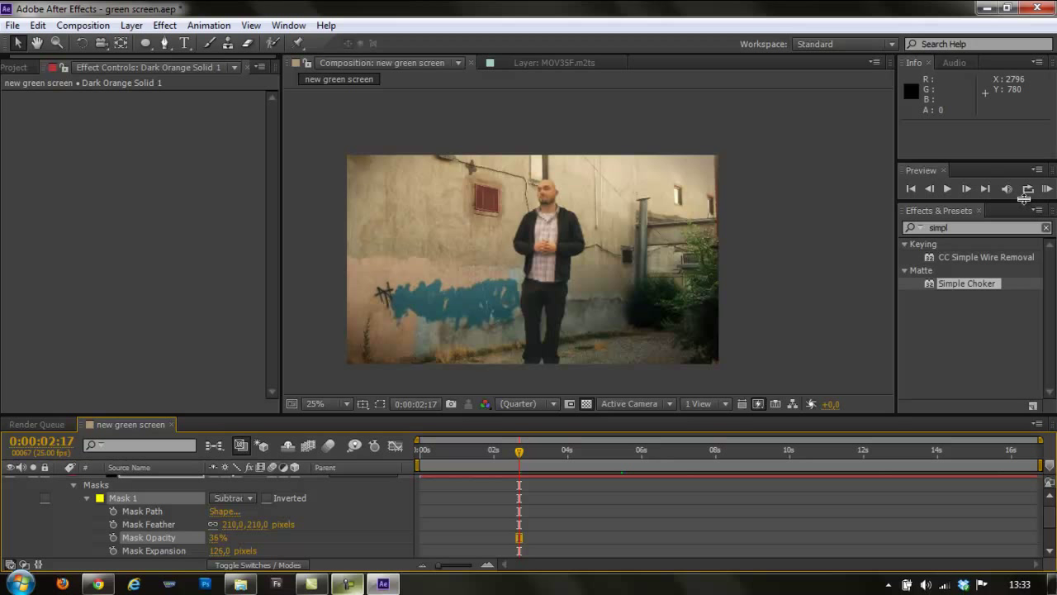
pyautogui.moveTo(1024, 201); pyautogui.dragTo(1026, 267)
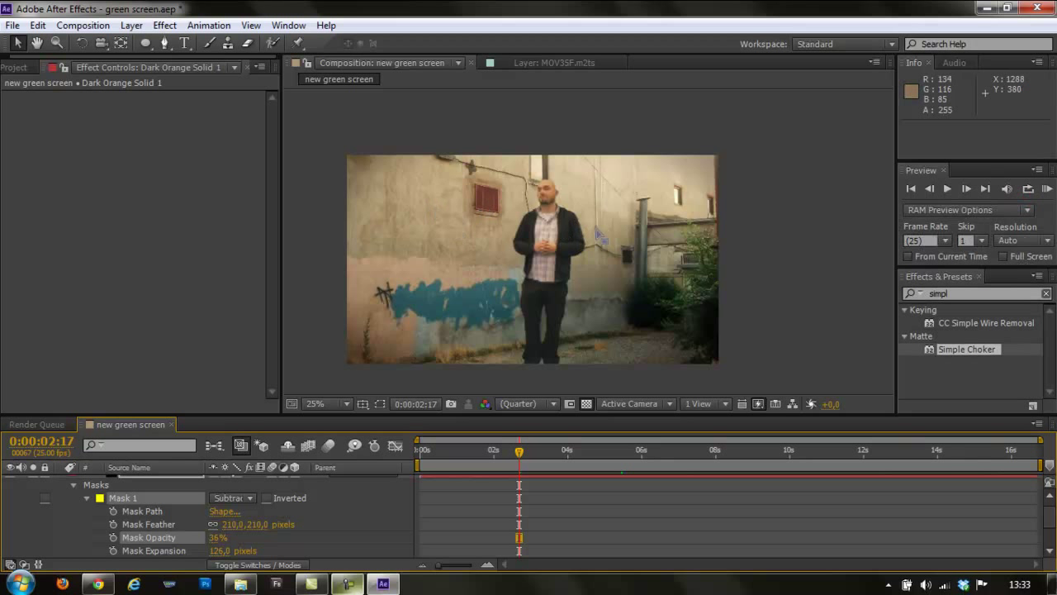
pyautogui.click(981, 241)
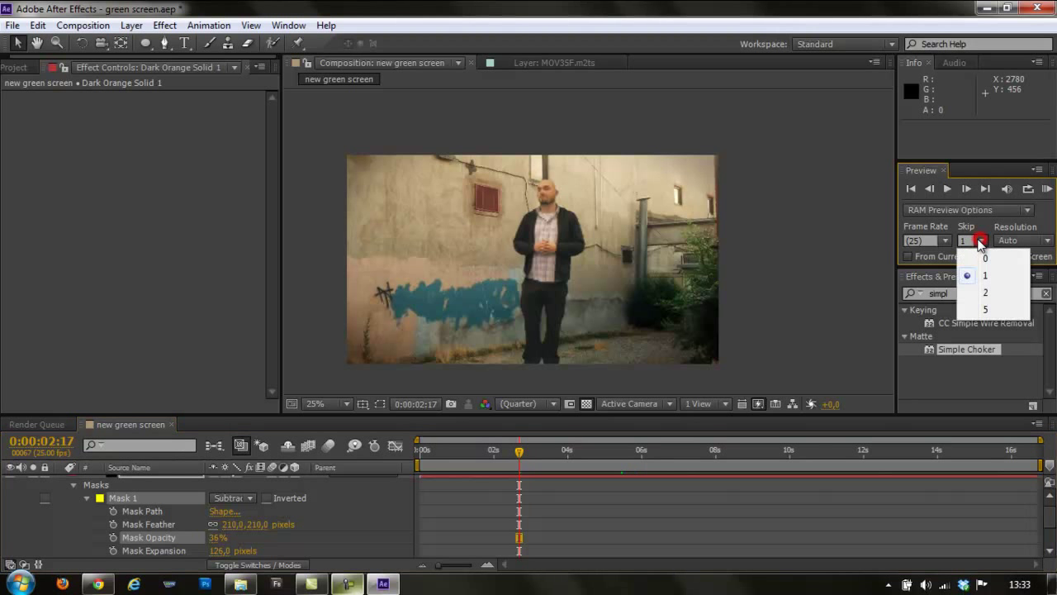
pyautogui.click(972, 240)
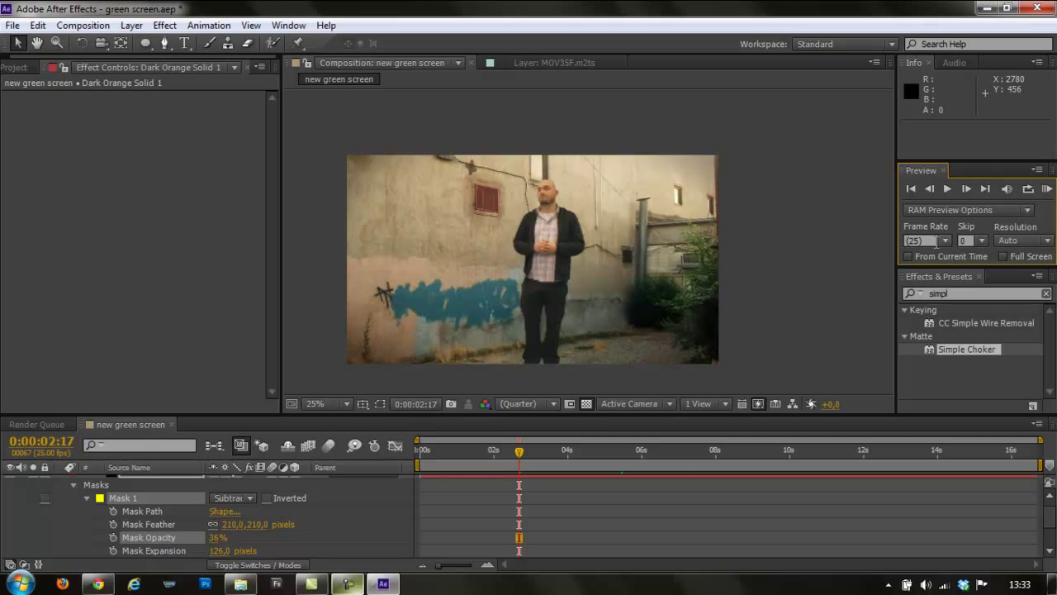
pyautogui.click(1049, 240)
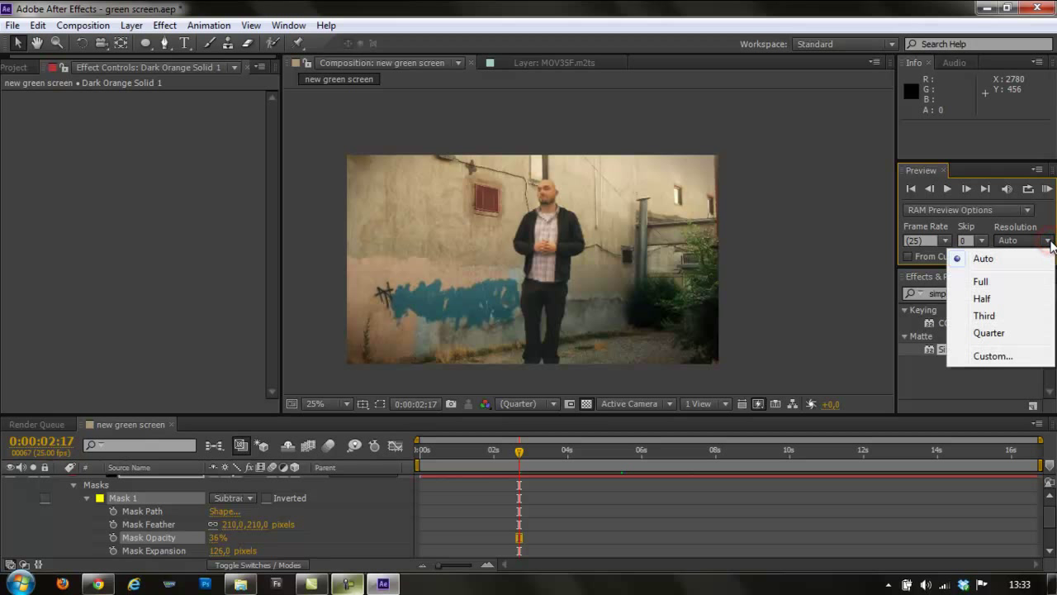
pyautogui.click(1050, 223)
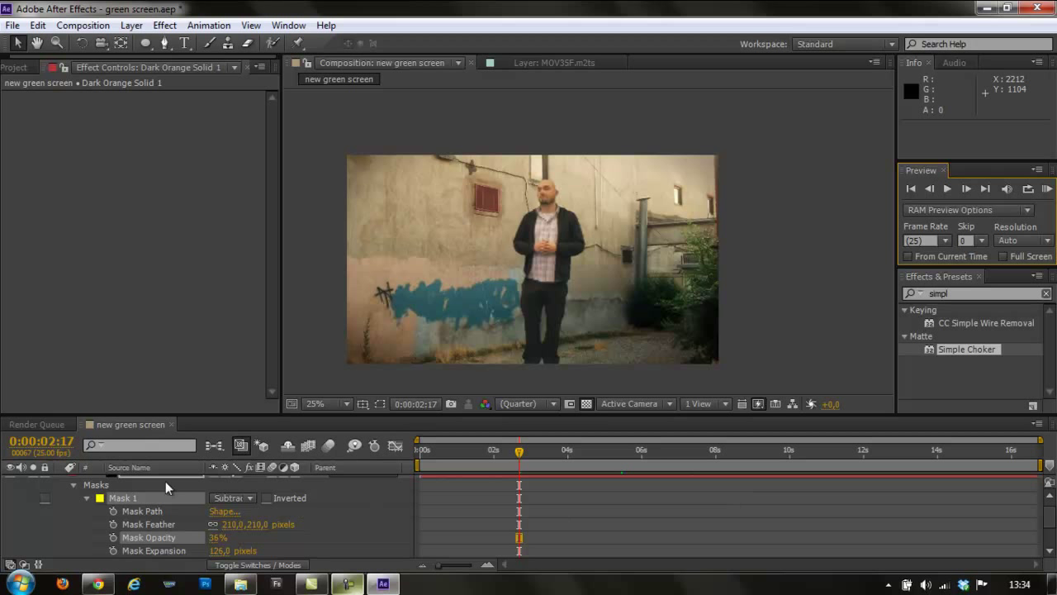
pyautogui.click(73, 485)
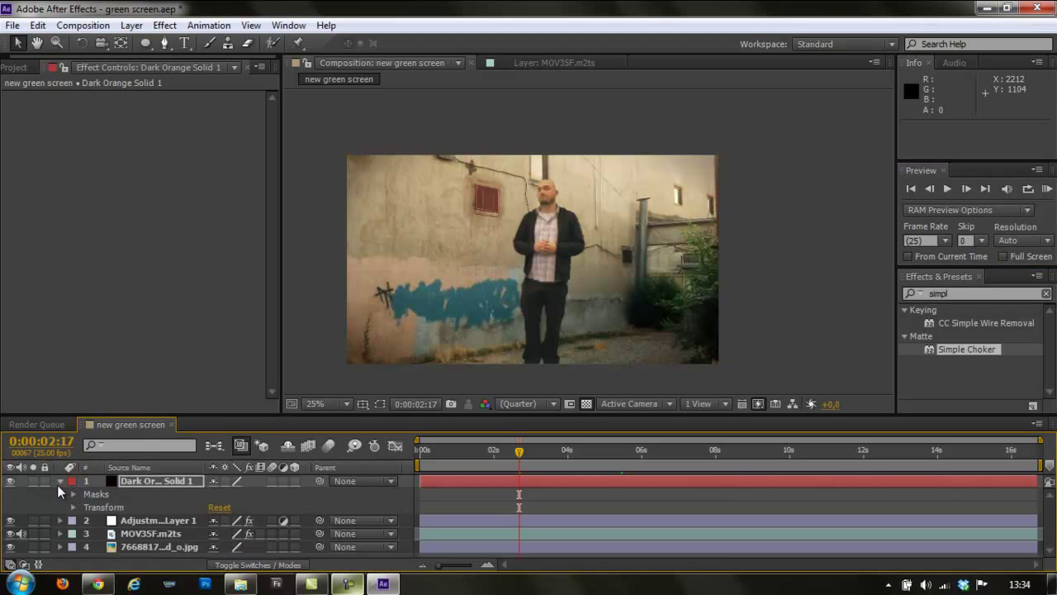
pyautogui.click(60, 481)
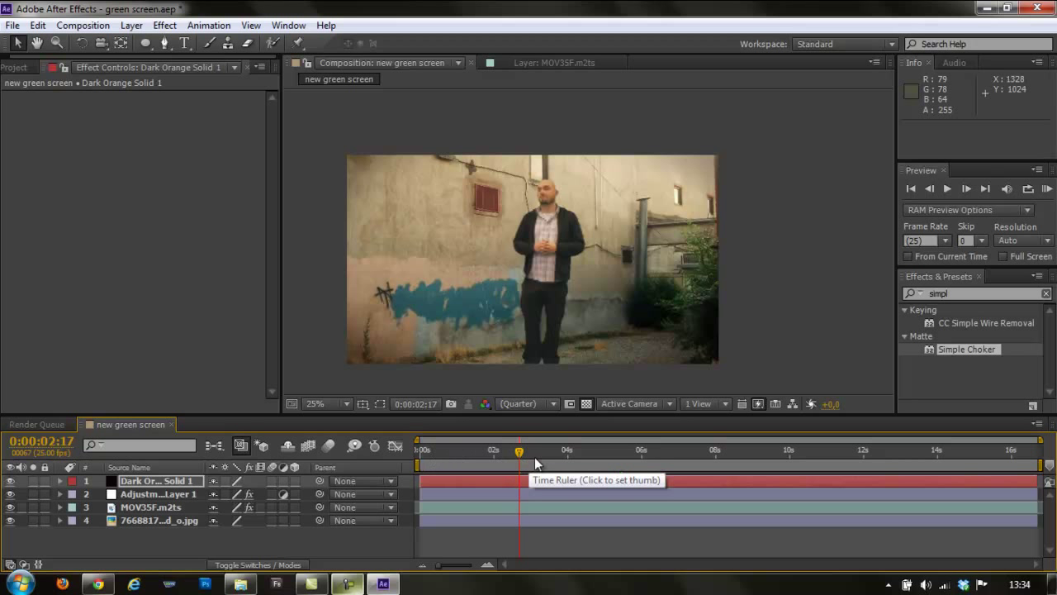
# Pre-render new green screen to 'new green screen.avi' and delete the old green screen render queue item
pyautogui.click(85, 26)
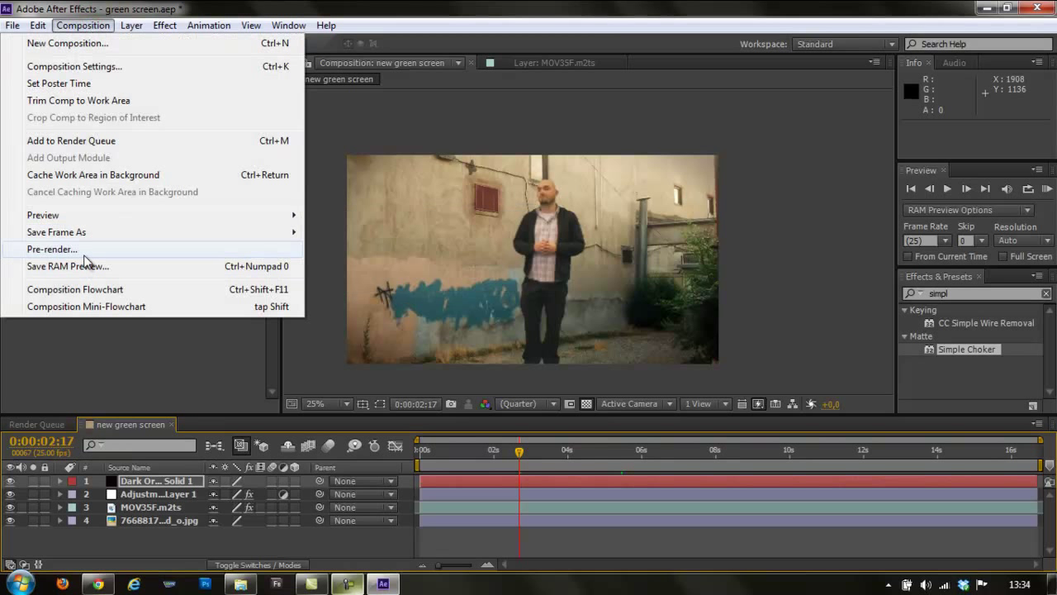
pyautogui.click(36, 252)
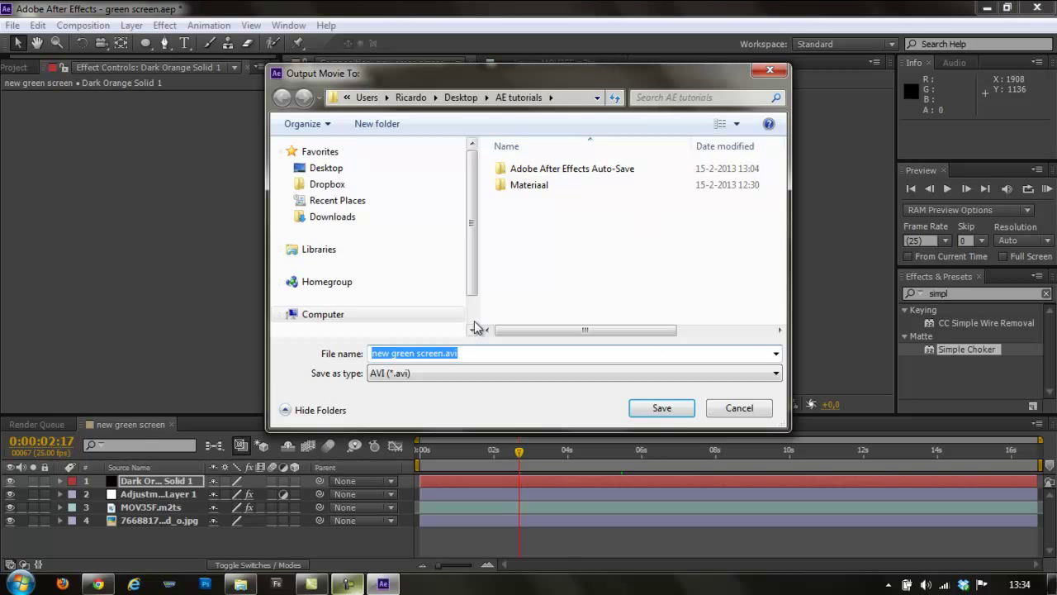
pyautogui.scroll(-2, 475, 328)
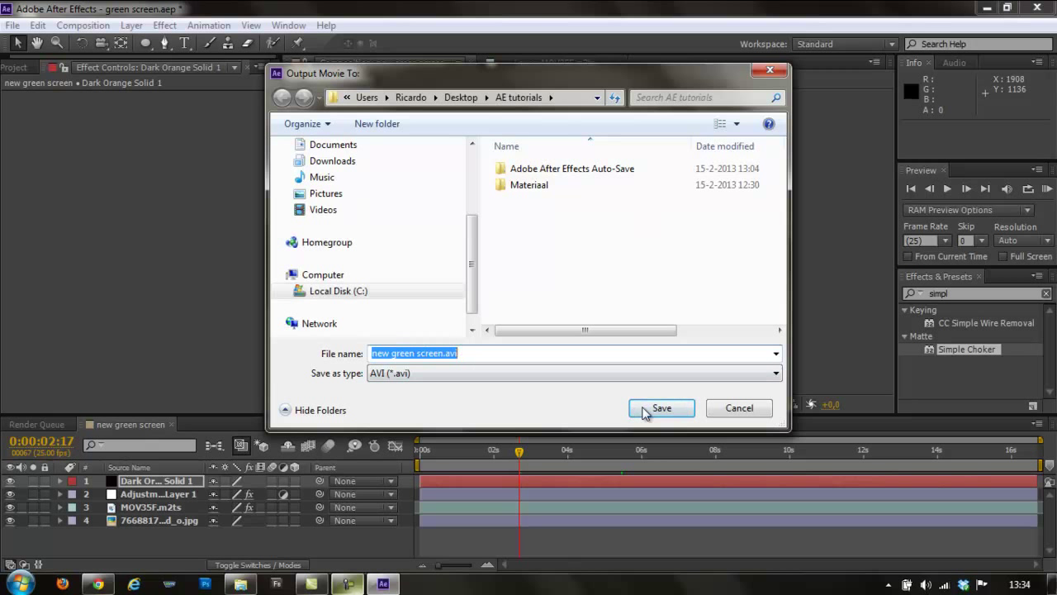
pyautogui.click(687, 412)
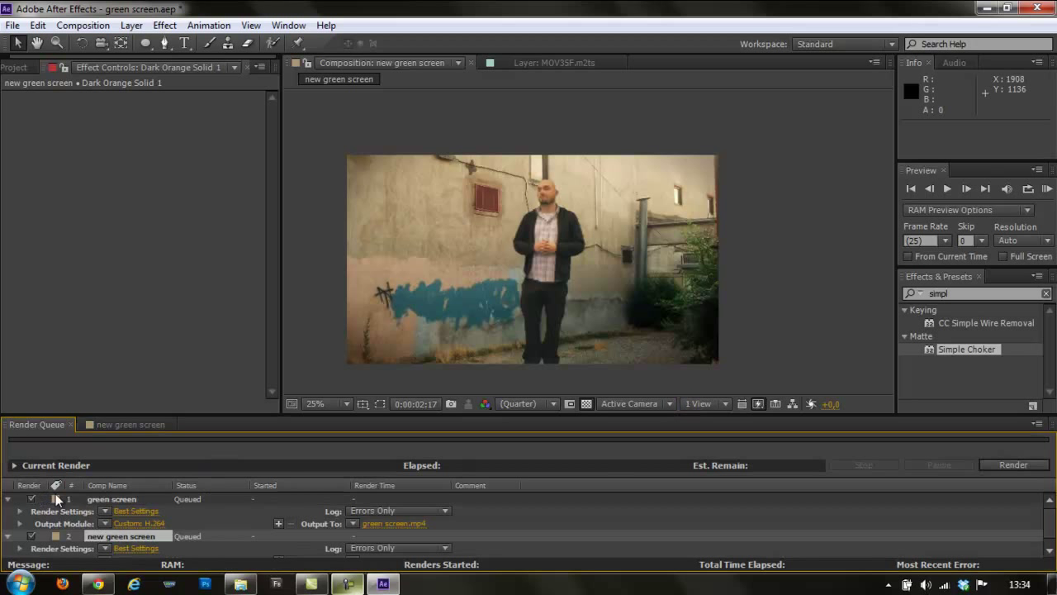
pyautogui.click(106, 499)
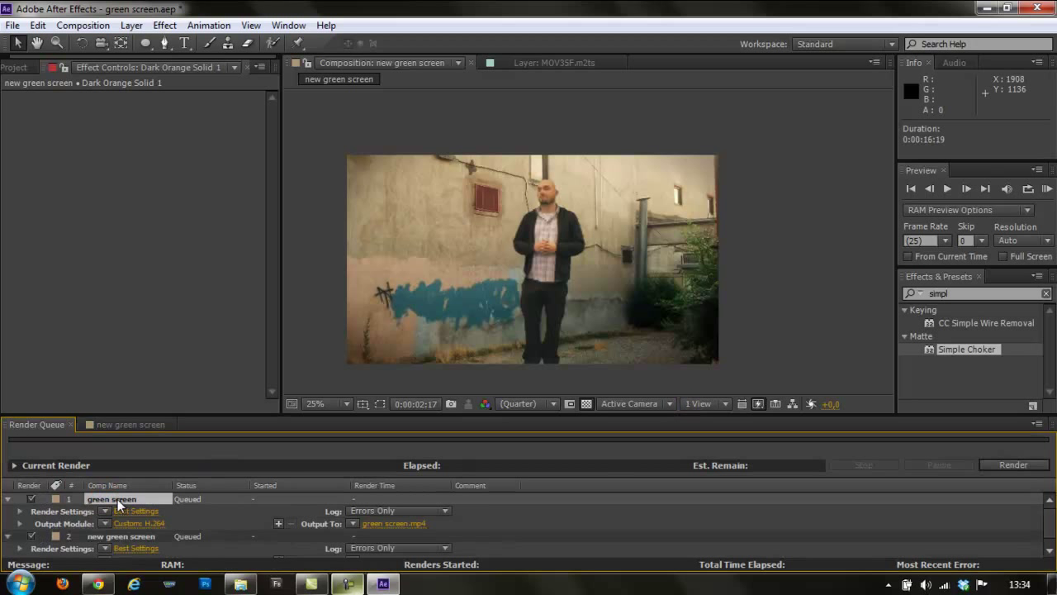
pyautogui.press('Delete')
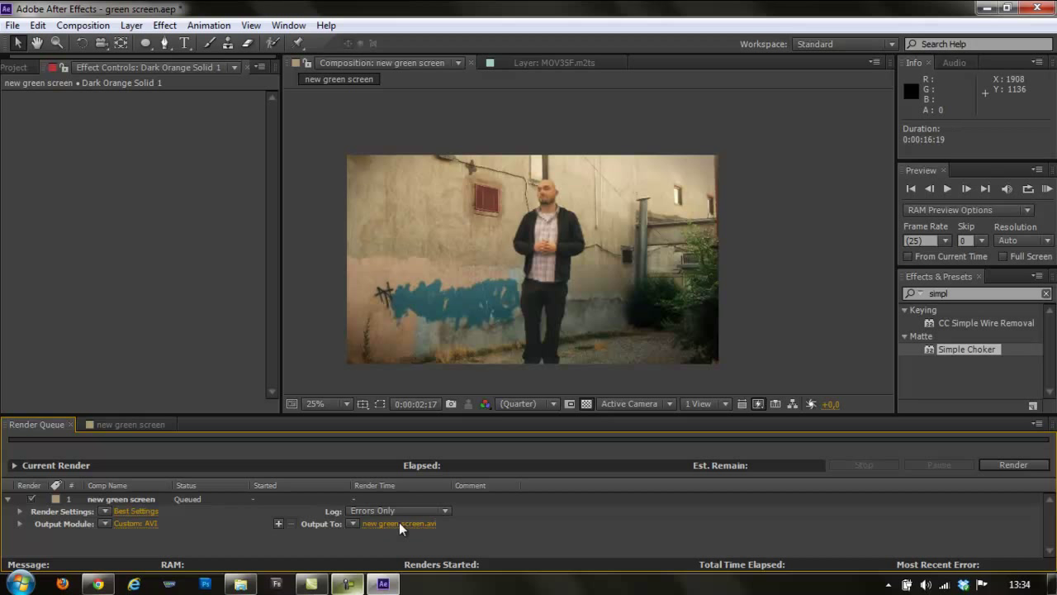
# Change the render output format to H.264, accepting the default encoding options
pyautogui.click(136, 523)
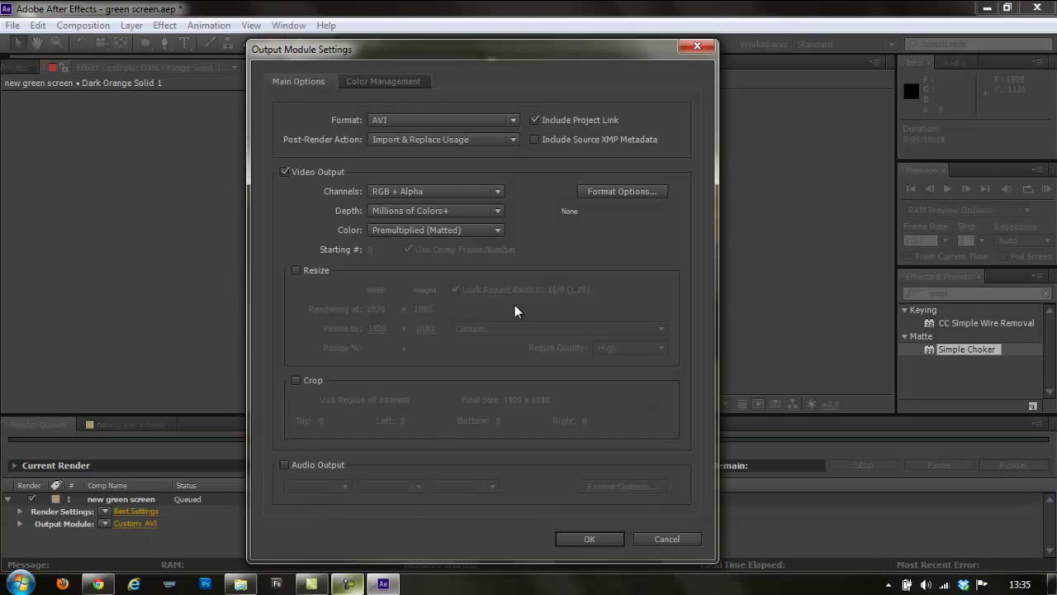
pyautogui.click(420, 120)
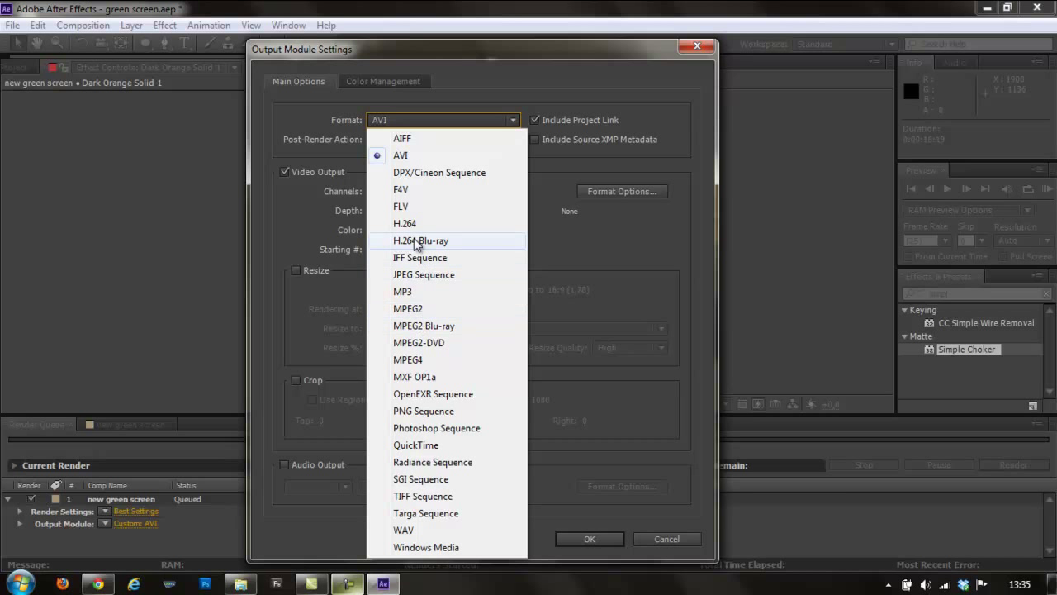
pyautogui.click(400, 224)
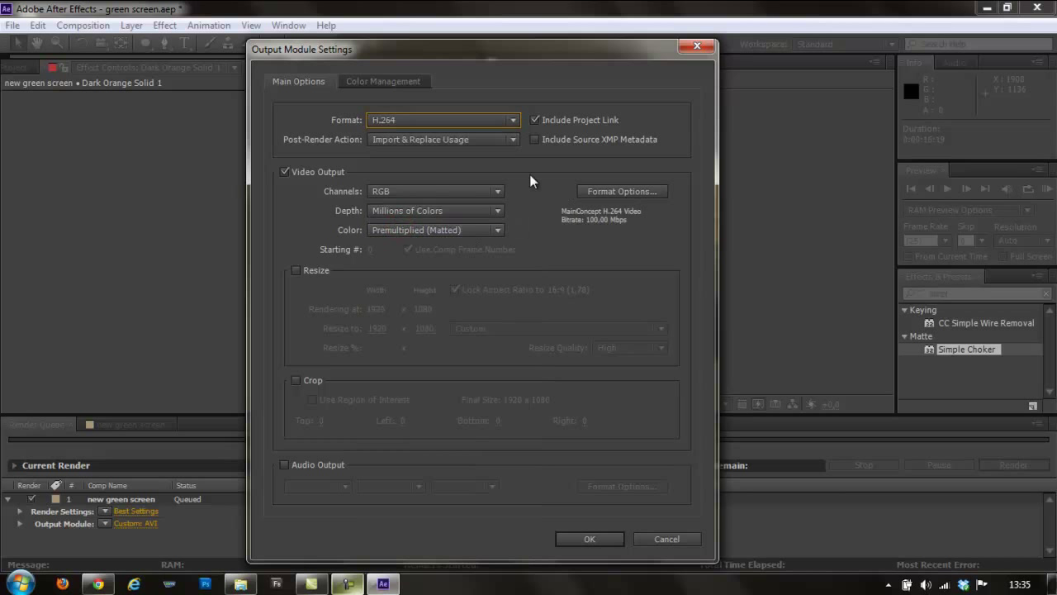
pyautogui.click(641, 192)
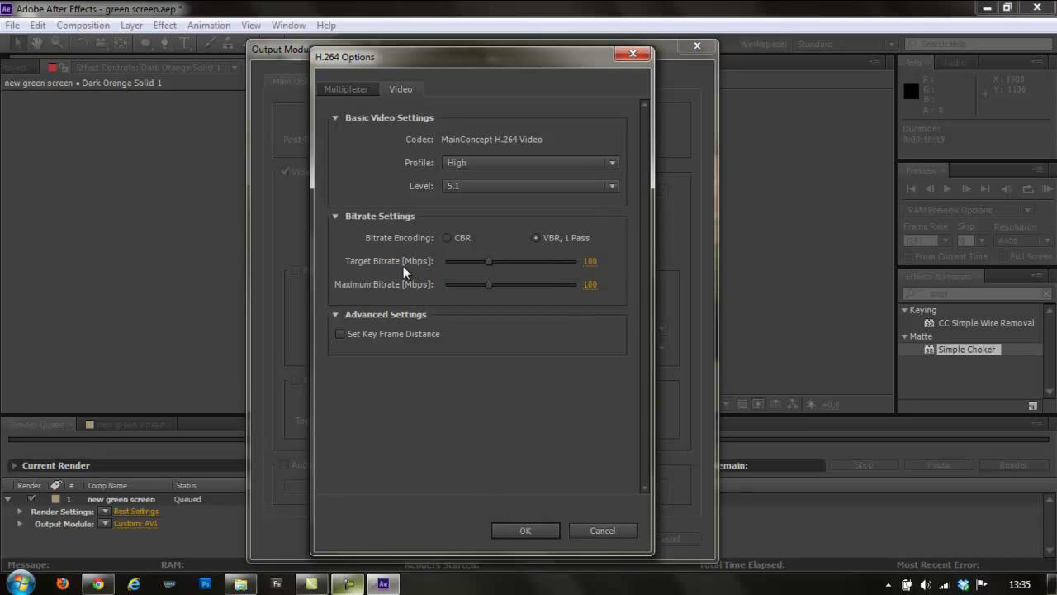
pyautogui.click(537, 537)
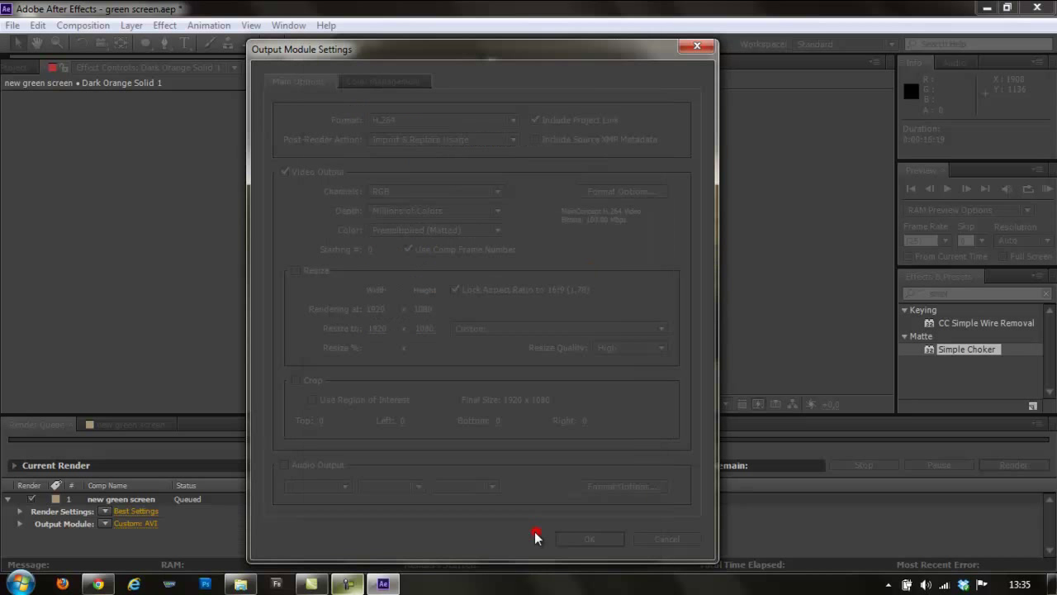
# Leave audio output off and confirm the output settings for new green screen.mp4
pyautogui.click(284, 464)
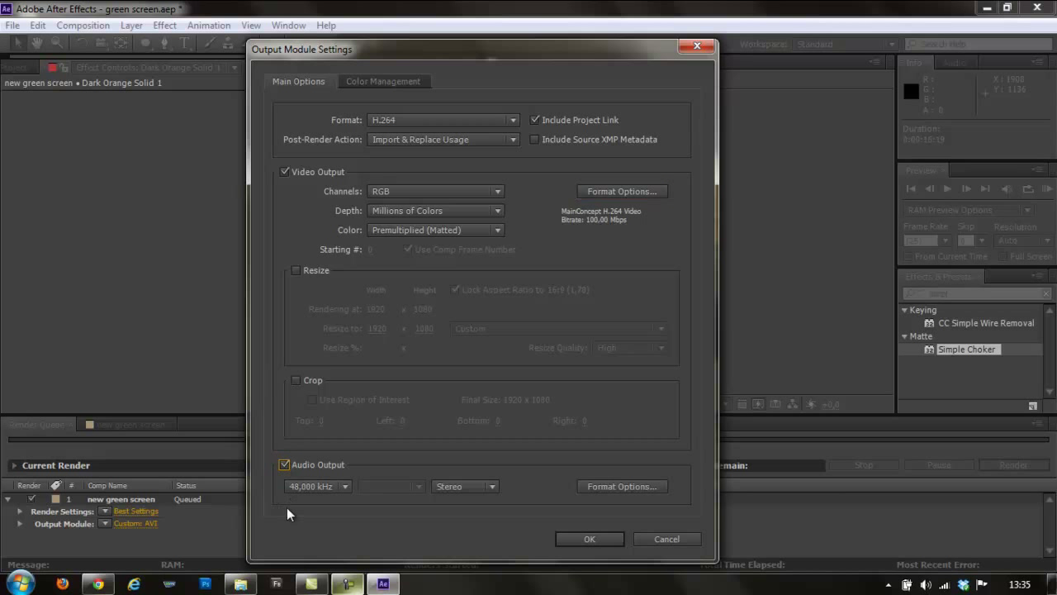
pyautogui.click(284, 463)
pyautogui.click(283, 464)
pyautogui.click(283, 465)
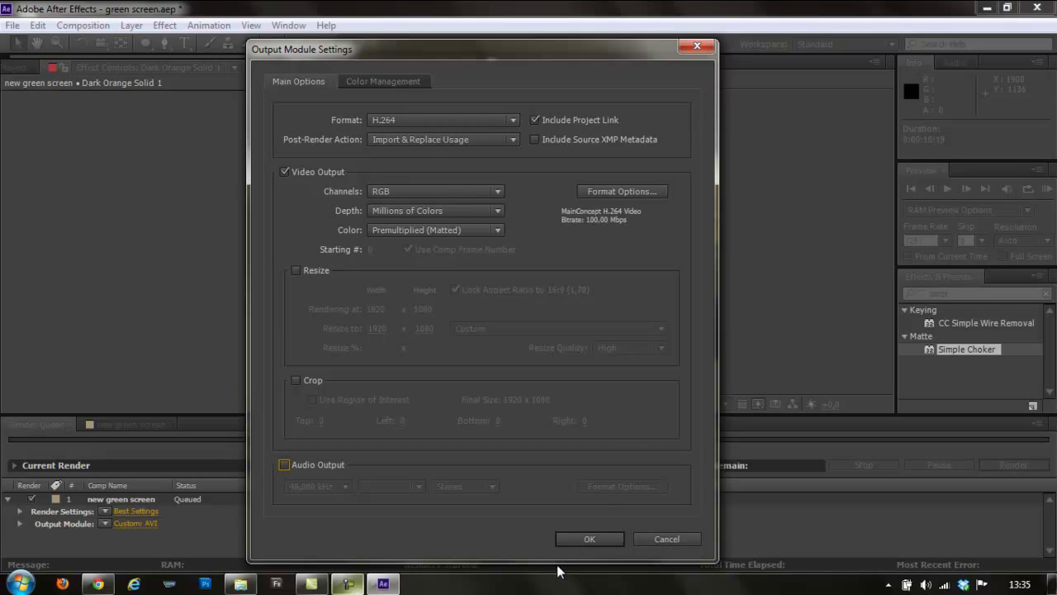
pyautogui.click(601, 542)
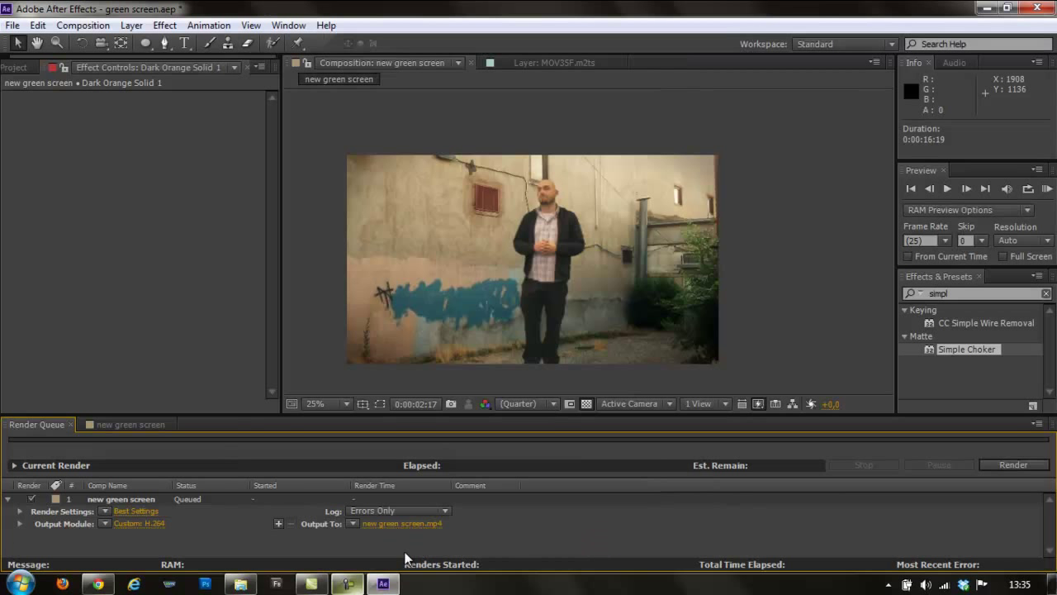